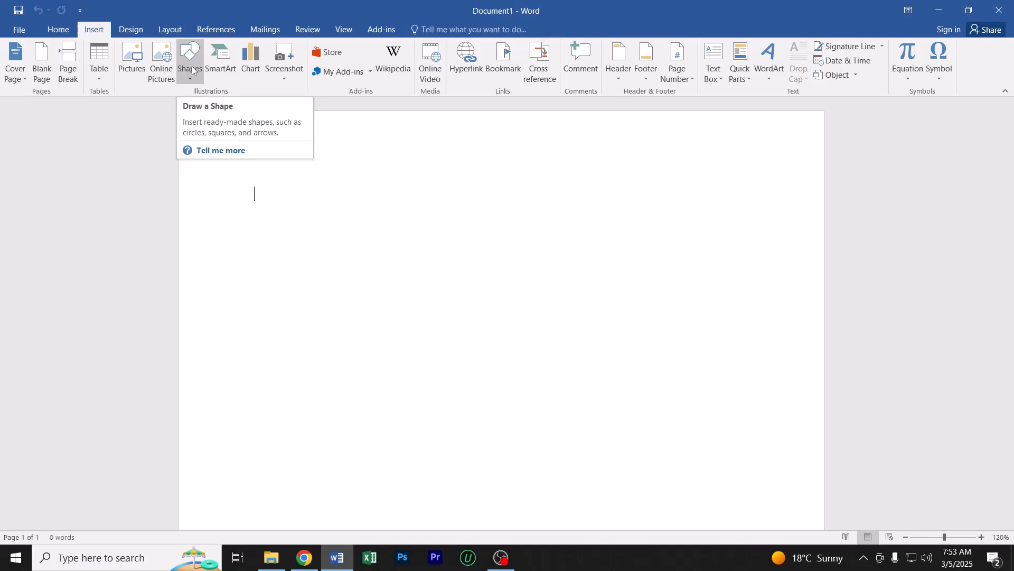
# Draw a rectangle about 2.1" high and 3.9" wide on the upper part of the blank page
pyautogui.click(192, 70)
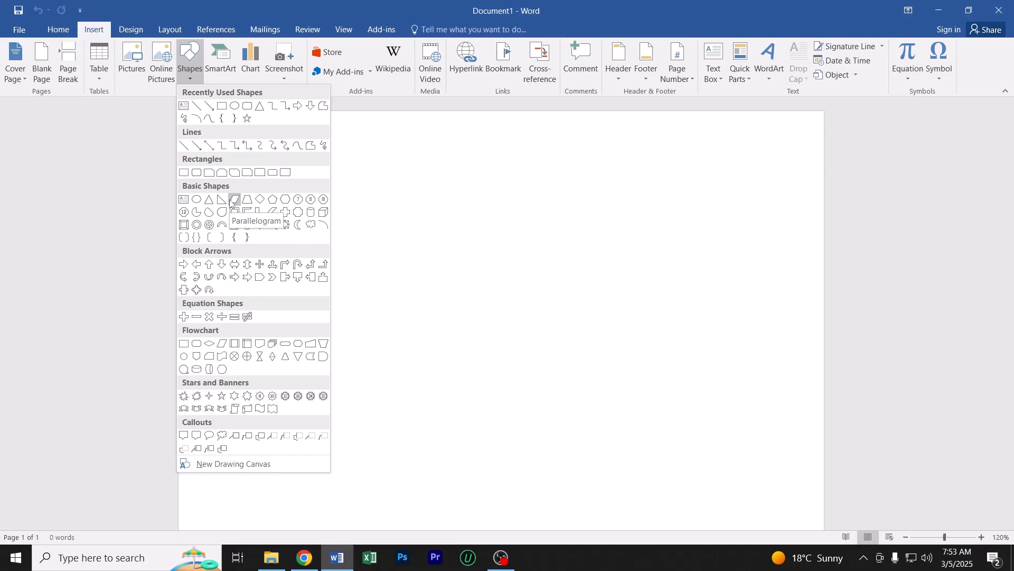
pyautogui.click(94, 35)
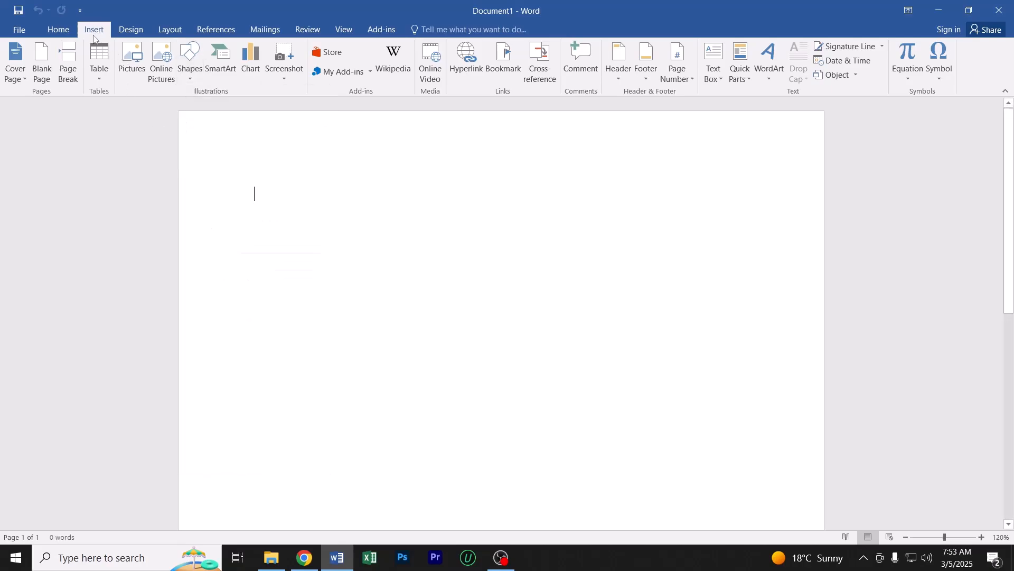
pyautogui.click(189, 65)
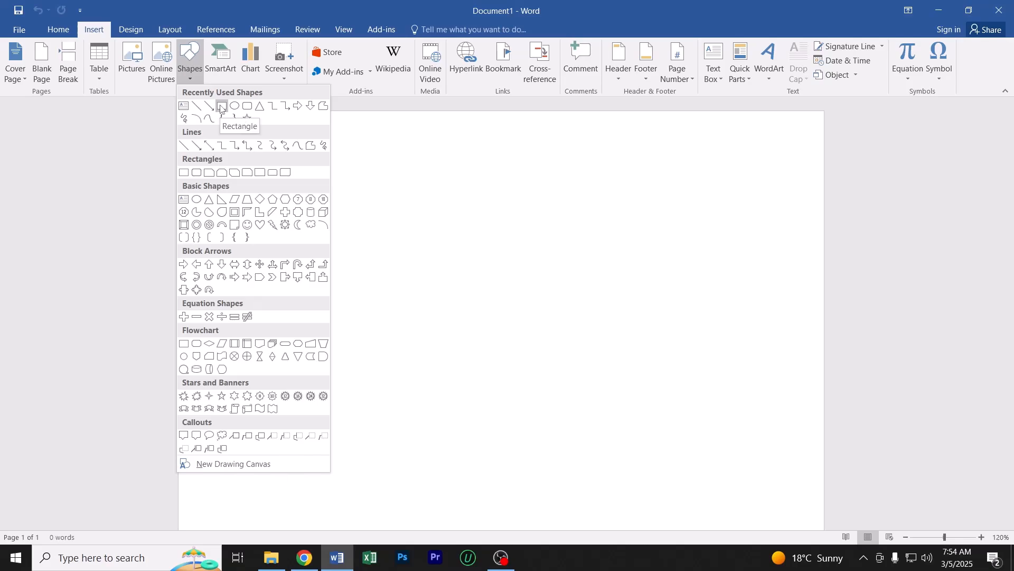
pyautogui.click(221, 108)
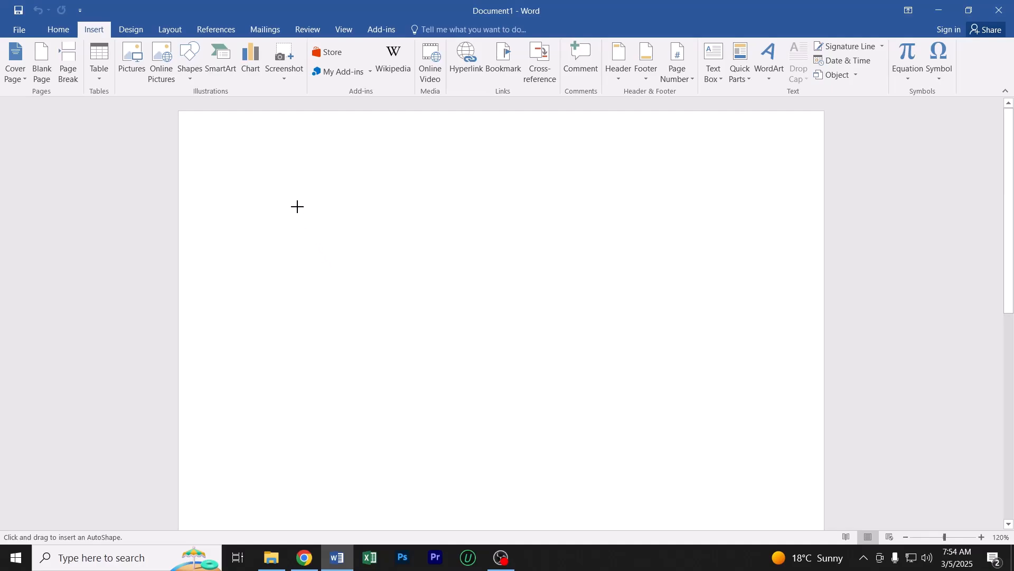
pyautogui.moveTo(297, 207); pyautogui.dragTo(594, 367)
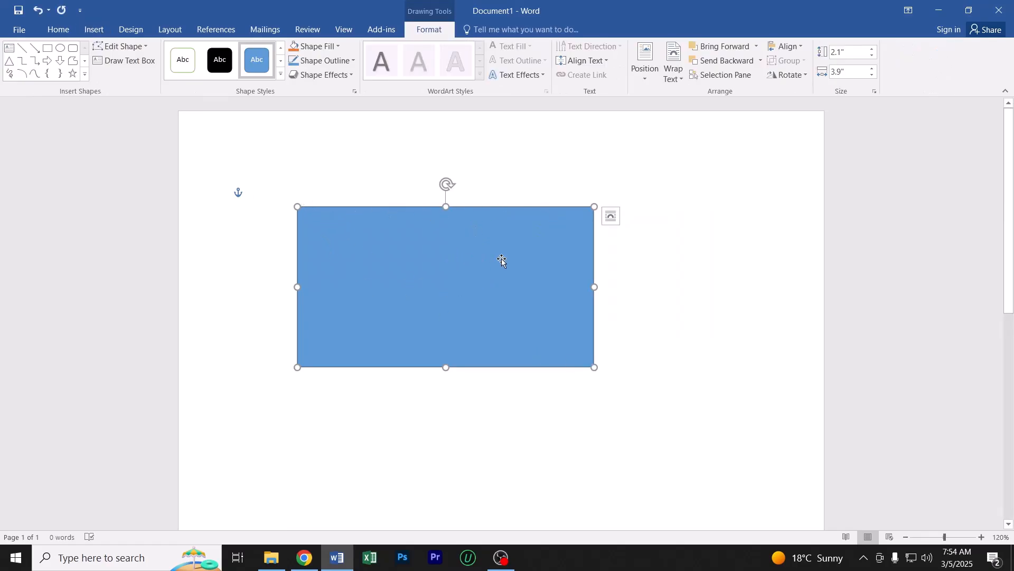
# Draw an oval about 2.1" high and 1.94" wide below the rectangle
pyautogui.click(92, 31)
pyautogui.click(194, 61)
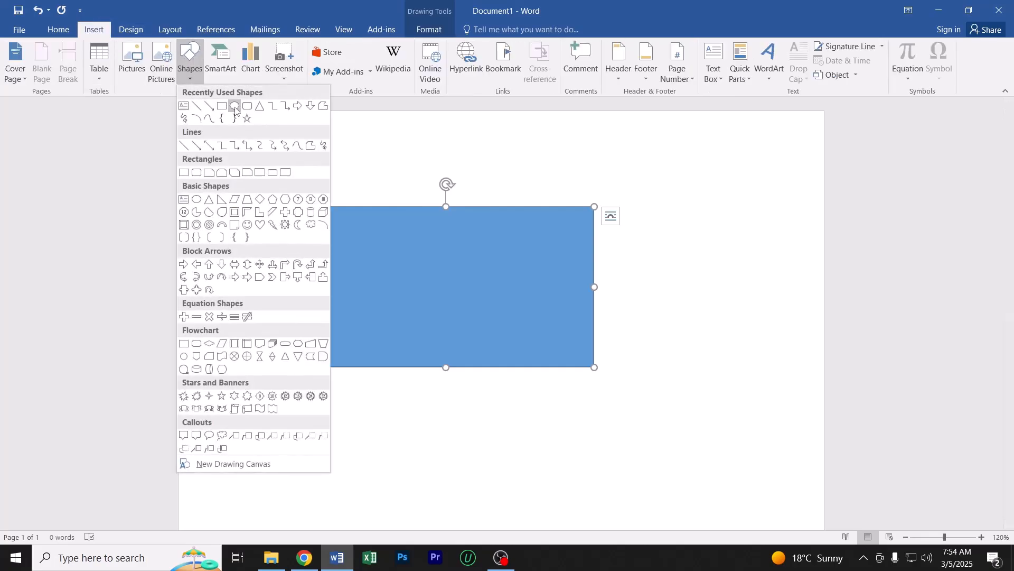
pyautogui.click(235, 110)
pyautogui.scroll(-1, 416, 323)
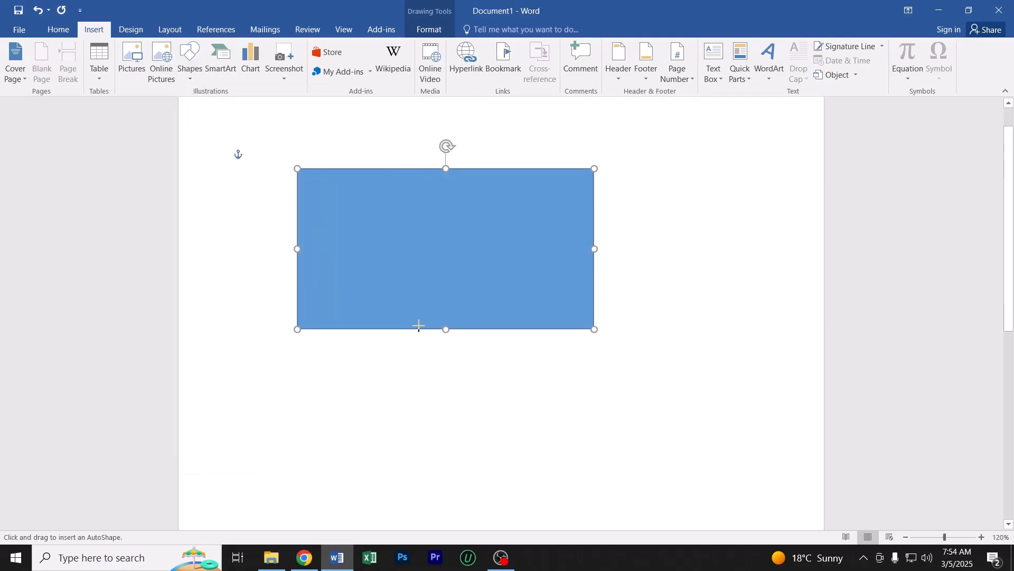
pyautogui.scroll(-1, 418, 326)
pyautogui.scroll(-1, 402, 330)
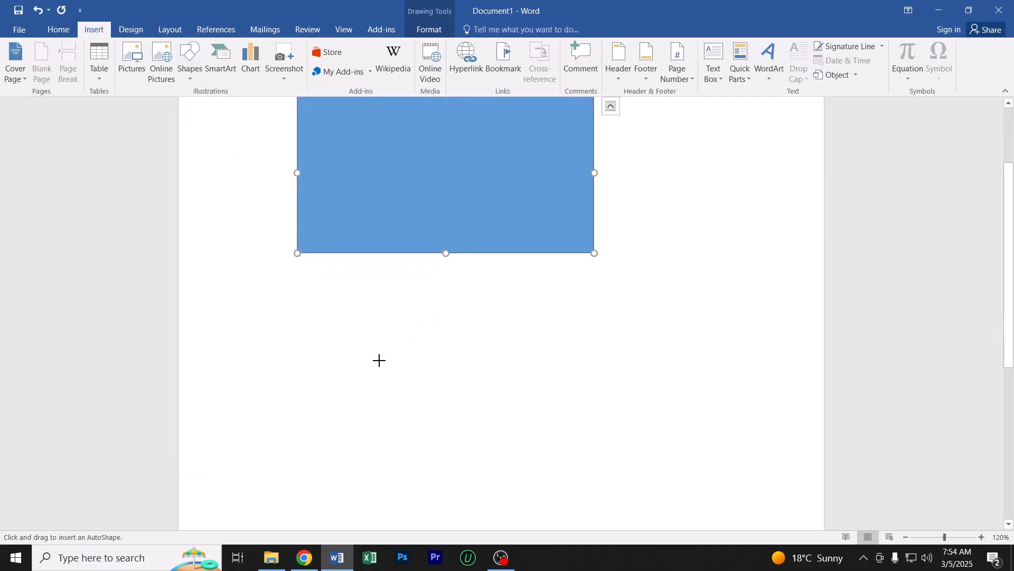
pyautogui.moveTo(379, 327); pyautogui.dragTo(527, 487)
# Draw a Quad Arrow block arrow about 1.38" high and 1.42" wide below the oval
pyautogui.scroll(-3, 511, 452)
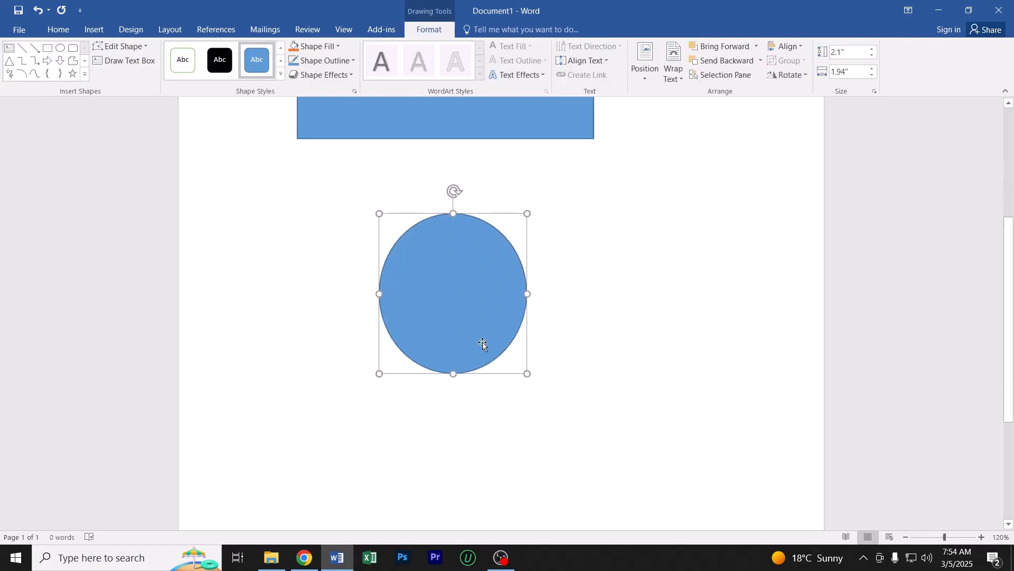
pyautogui.scroll(-5, 445, 290)
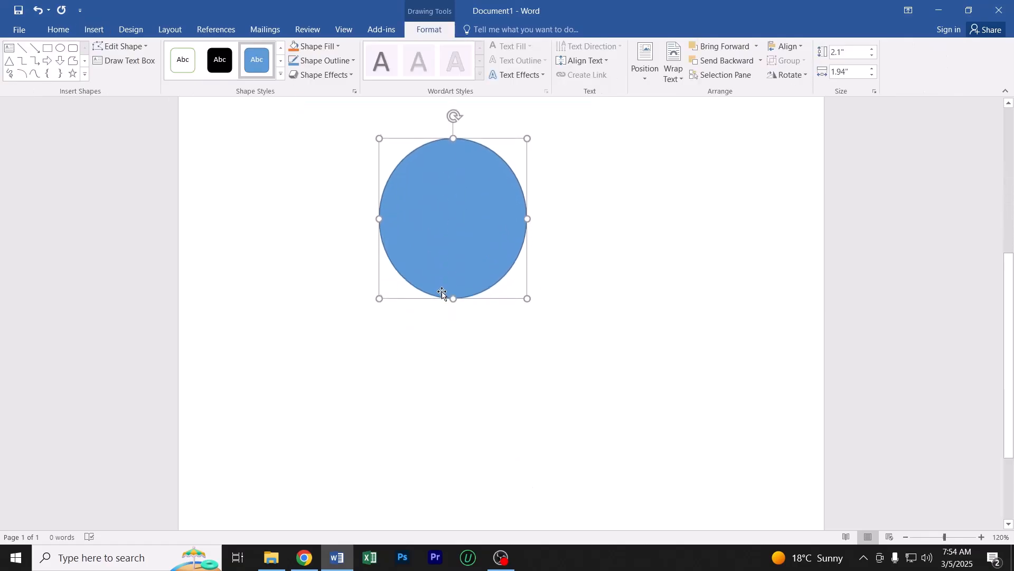
pyautogui.click(89, 29)
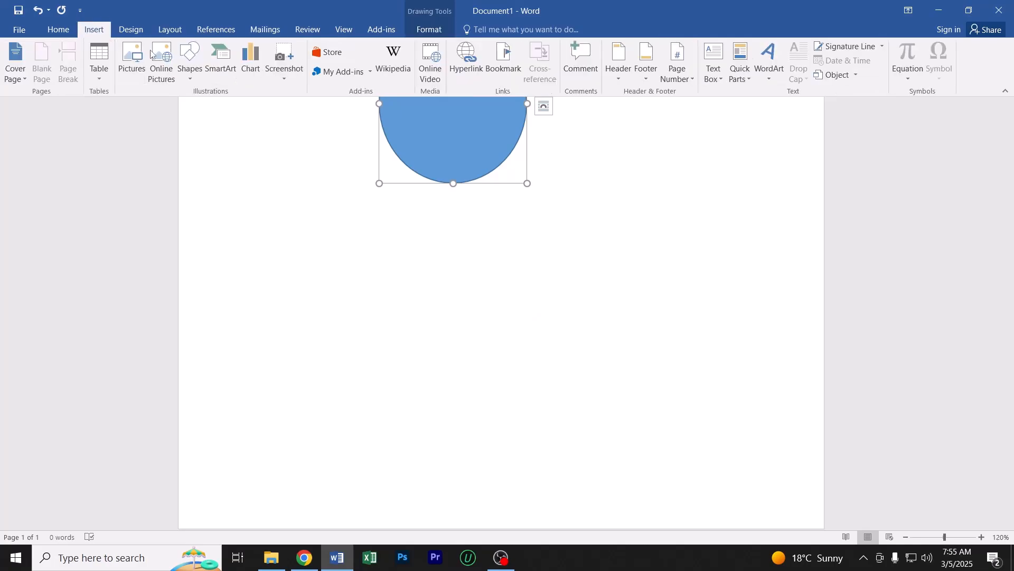
pyautogui.click(189, 62)
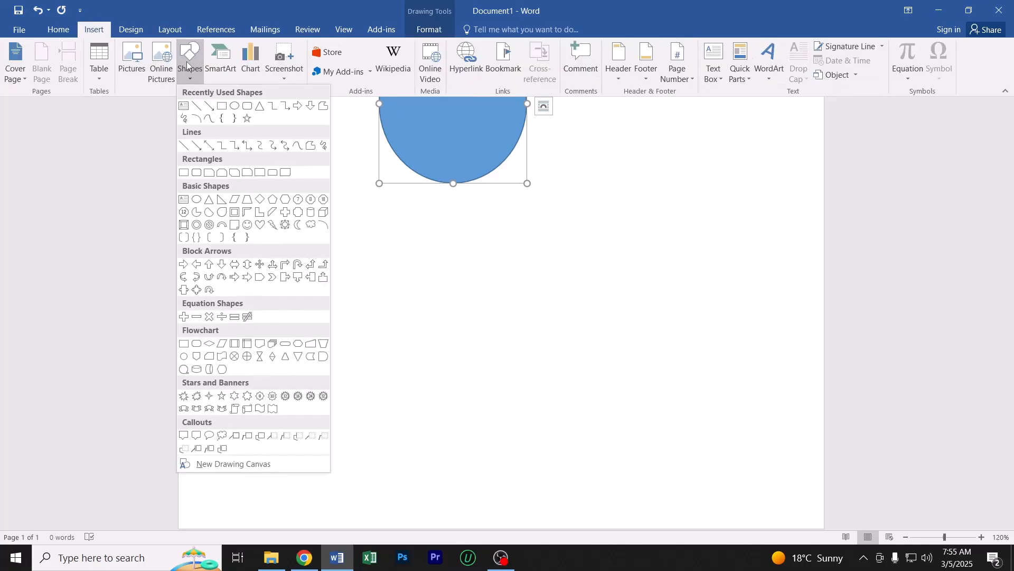
pyautogui.click(260, 265)
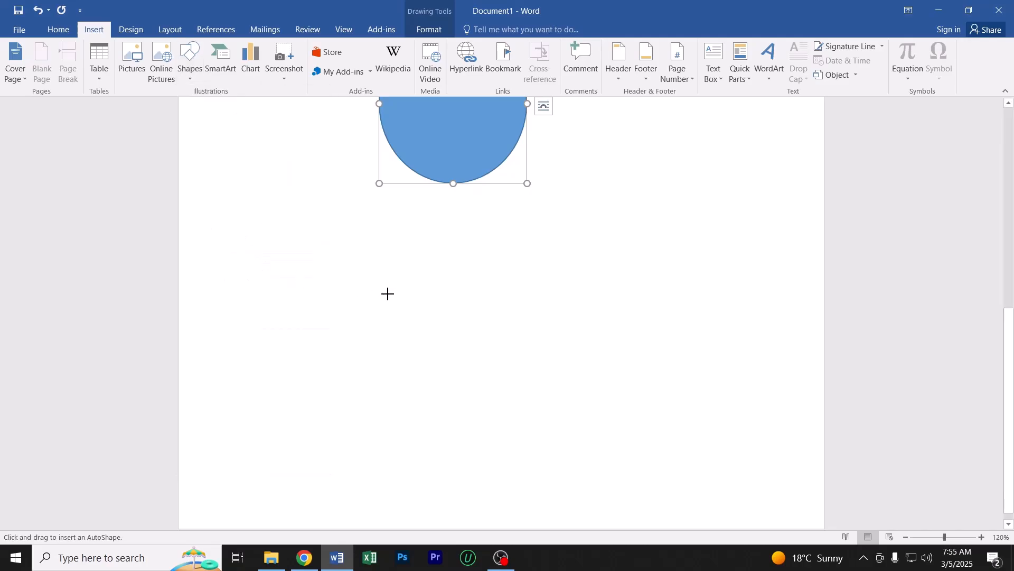
pyautogui.moveTo(386, 280); pyautogui.dragTo(494, 373)
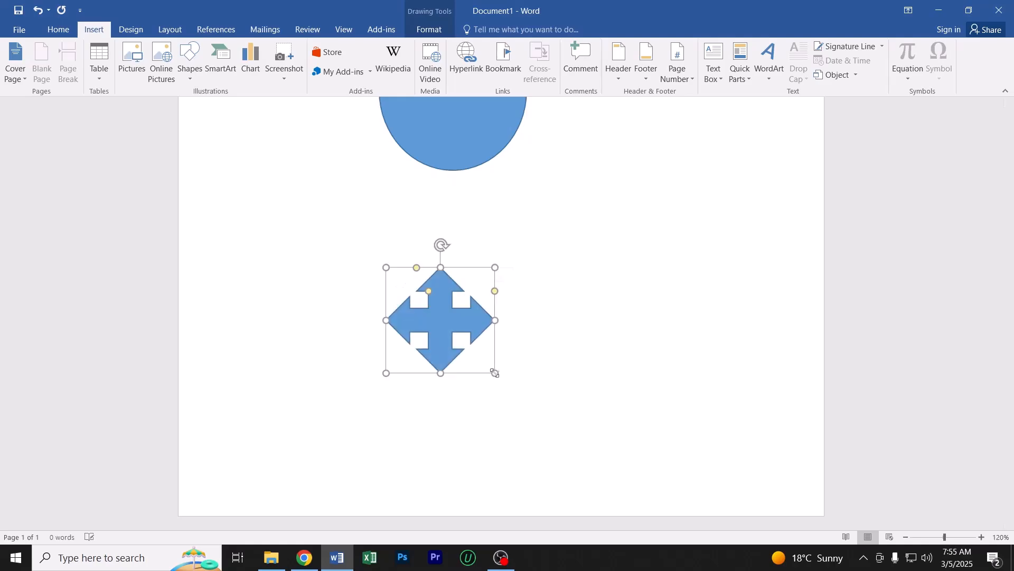
# Move the quad arrow slightly up toward the oval and delete it
pyautogui.moveTo(443, 315); pyautogui.dragTo(434, 275)
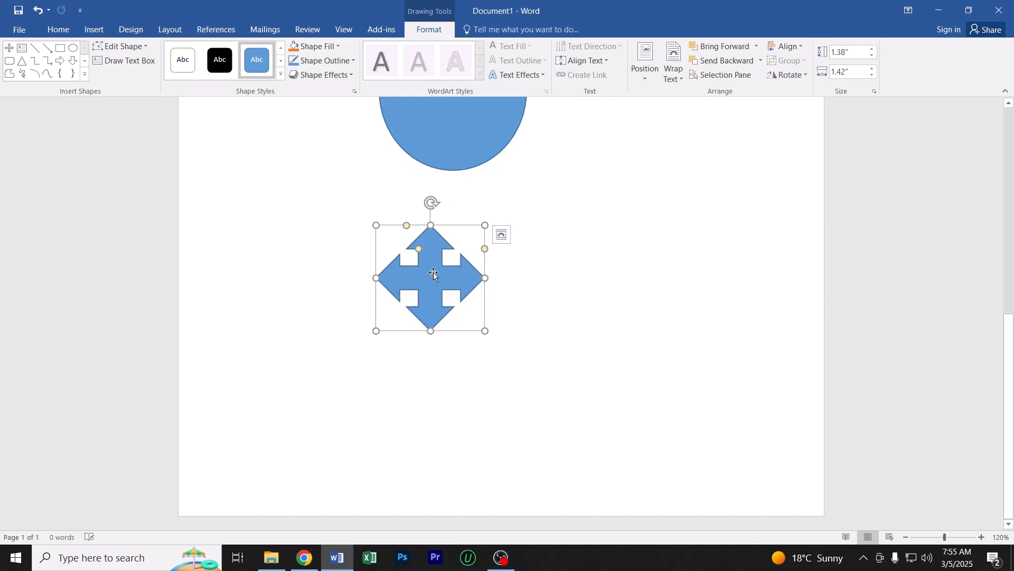
pyautogui.press('Delete')
# Draw an Up Ribbon banner about 2.08" high and 5.26" wide in the space below the oval
pyautogui.click(95, 29)
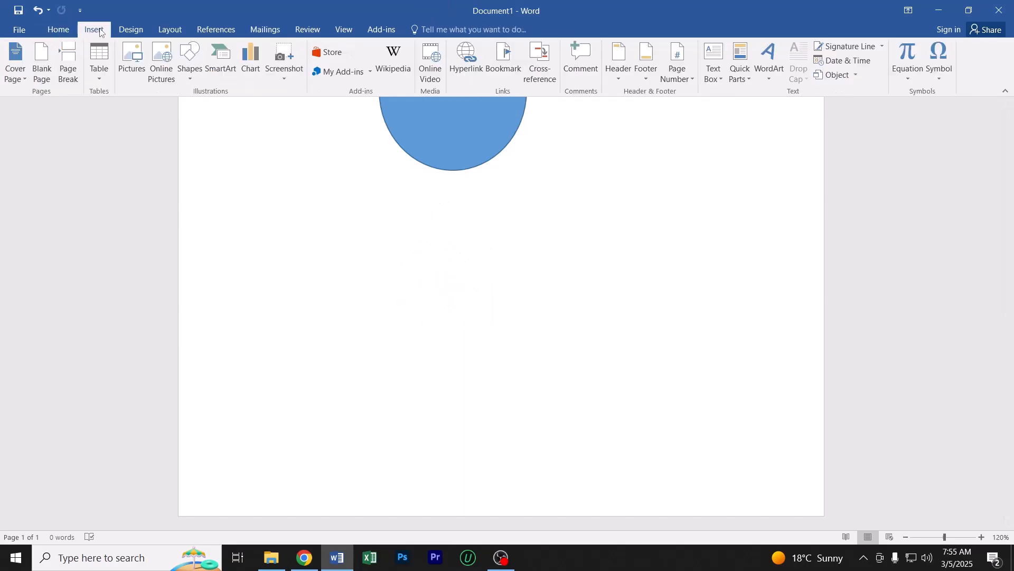
pyautogui.click(189, 62)
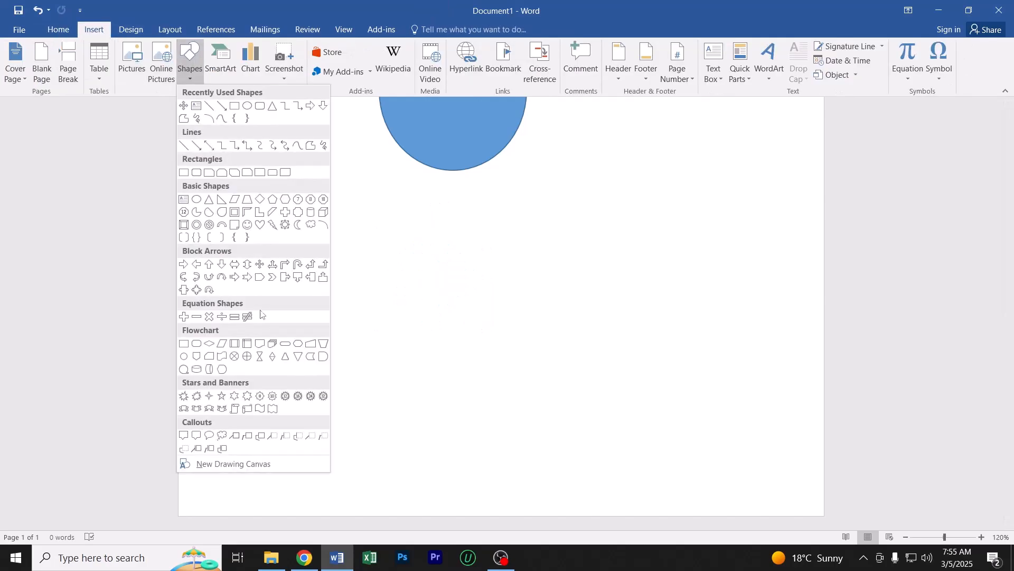
pyautogui.click(183, 410)
pyautogui.moveTo(323, 255)
pyautogui.mouseDown()
pyautogui.moveTo(505, 366)
pyautogui.moveTo(603, 396)
pyautogui.moveTo(725, 414)
pyautogui.mouseUp()
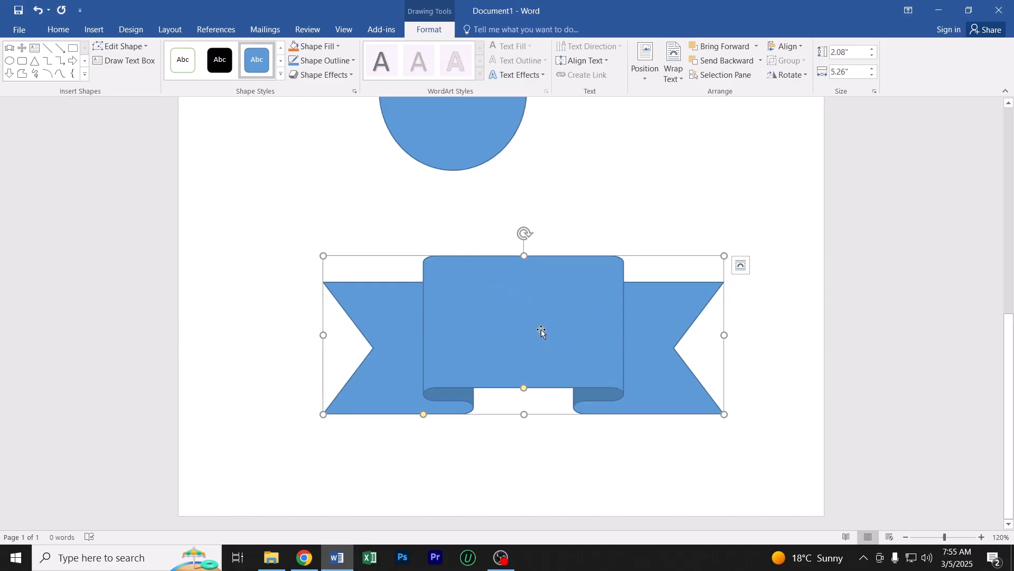
# Delete the ribbon, the oval and the rectangle to clear the page of all shapes
pyautogui.scroll(7, 541, 331)
pyautogui.scroll(-6, 541, 330)
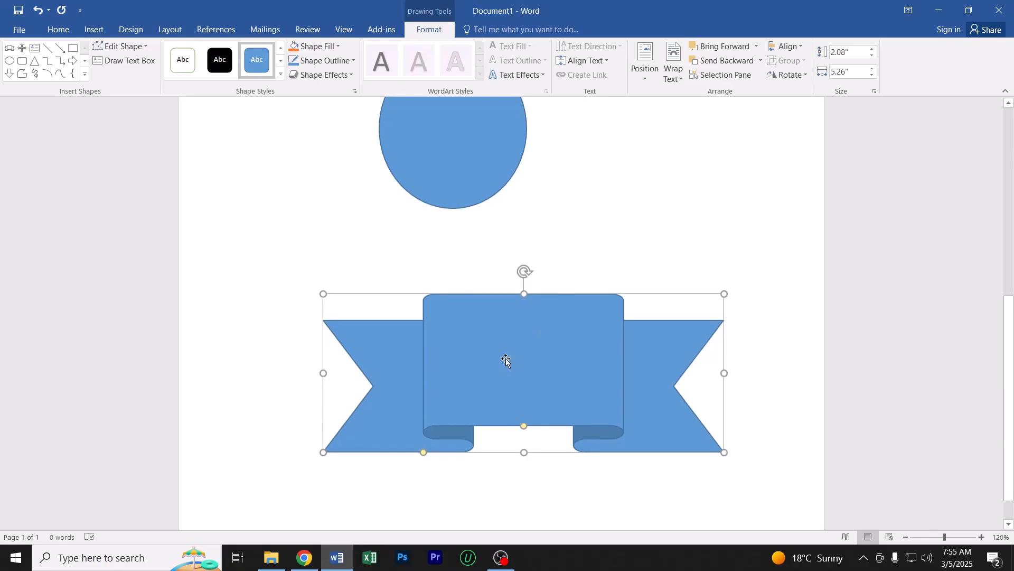
pyautogui.press('Delete')
pyautogui.scroll(5, 506, 359)
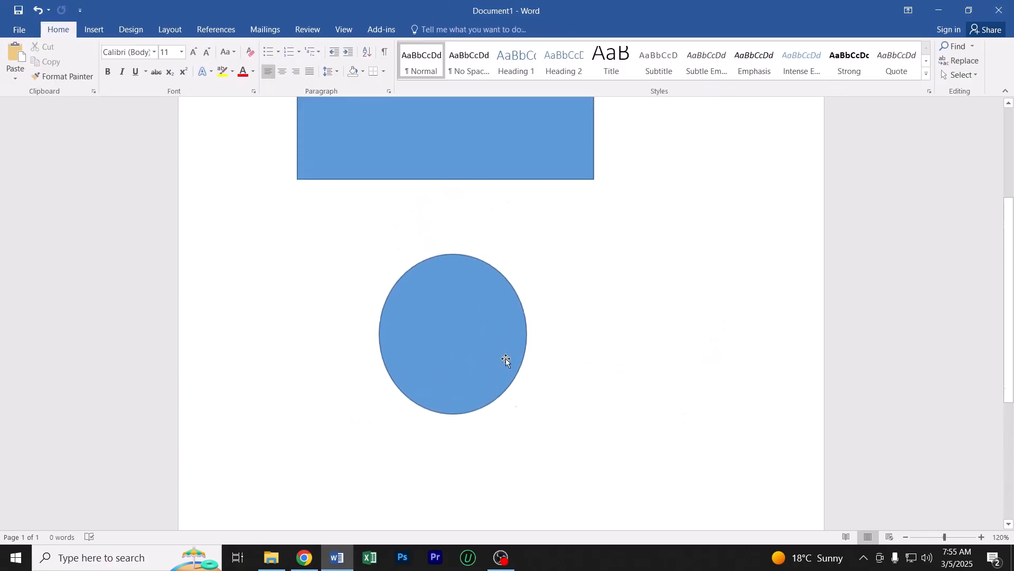
pyautogui.click(454, 382)
pyautogui.press('Delete')
pyautogui.scroll(3, 455, 381)
pyautogui.click(366, 259)
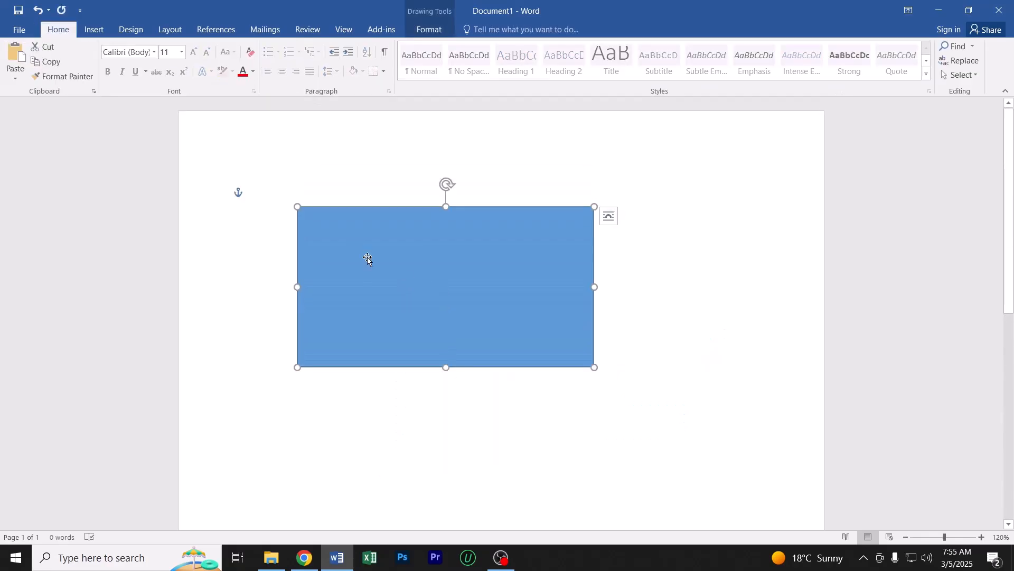
pyautogui.press('Delete')
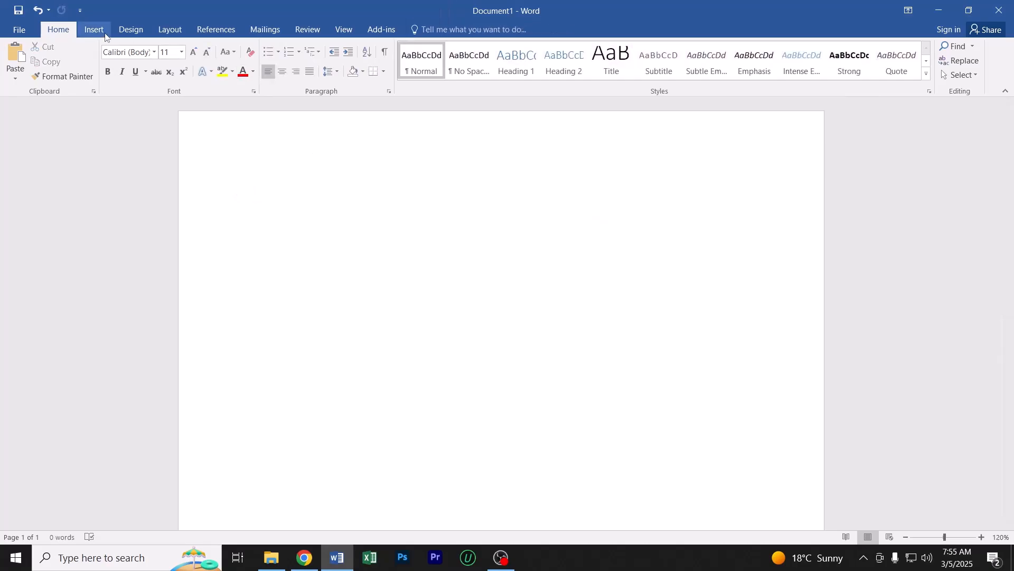
# Draw a rounded rectangle about 2.32" high and 3.93" wide on the upper part of the page, and deselect it
pyautogui.click(94, 29)
pyautogui.click(196, 62)
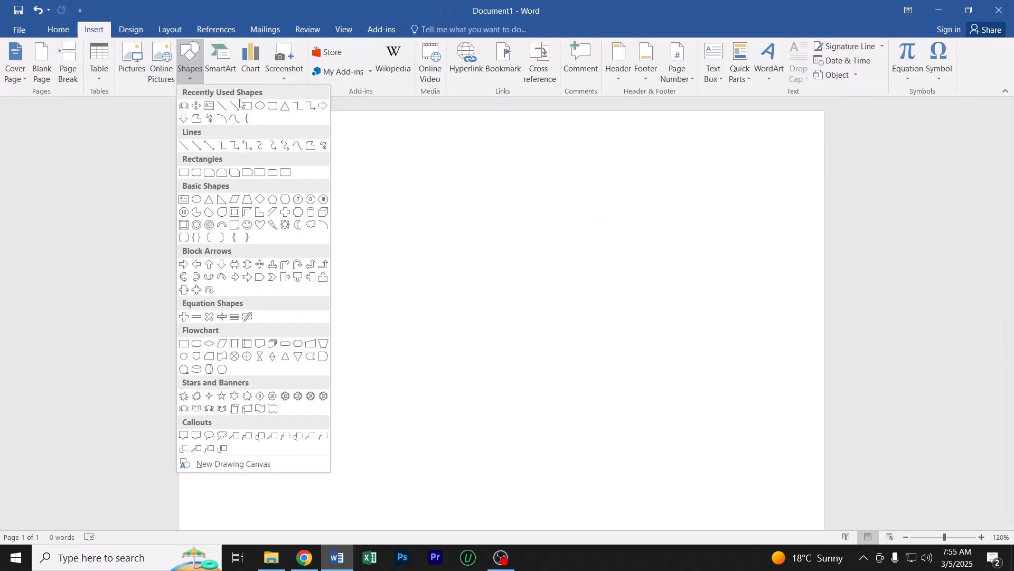
pyautogui.click(272, 106)
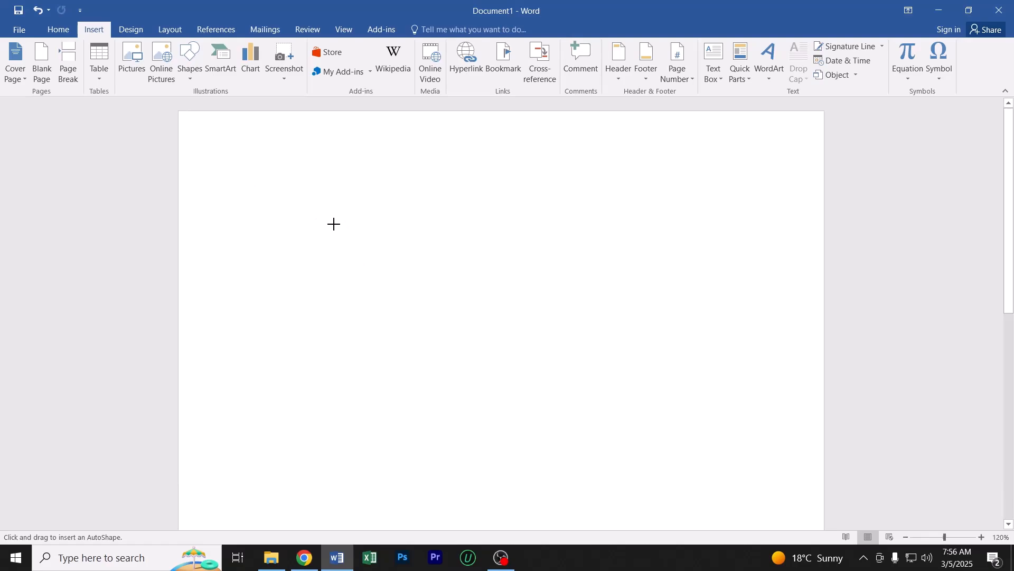
pyautogui.moveTo(314, 213); pyautogui.dragTo(613, 390)
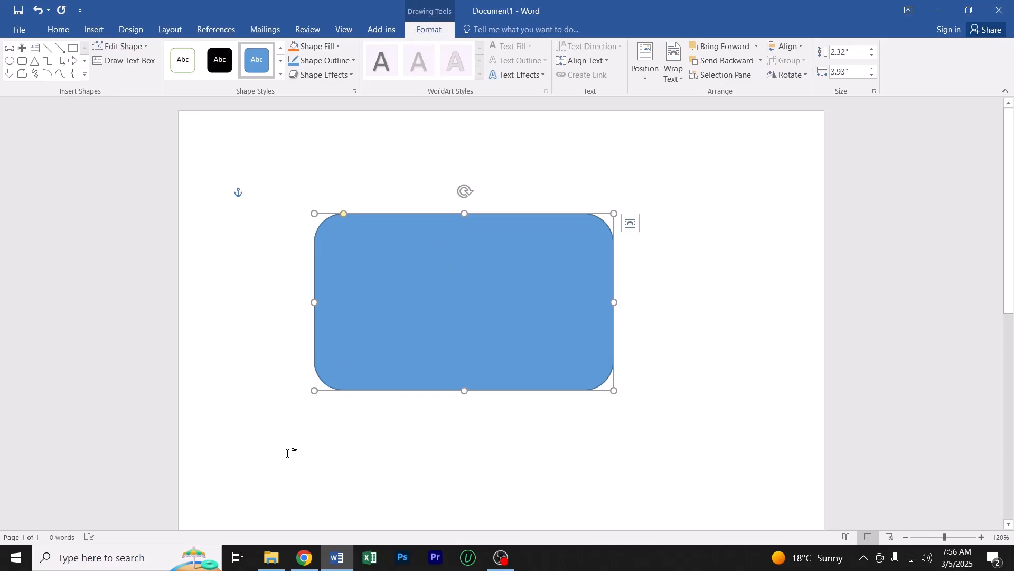
pyautogui.click(283, 453)
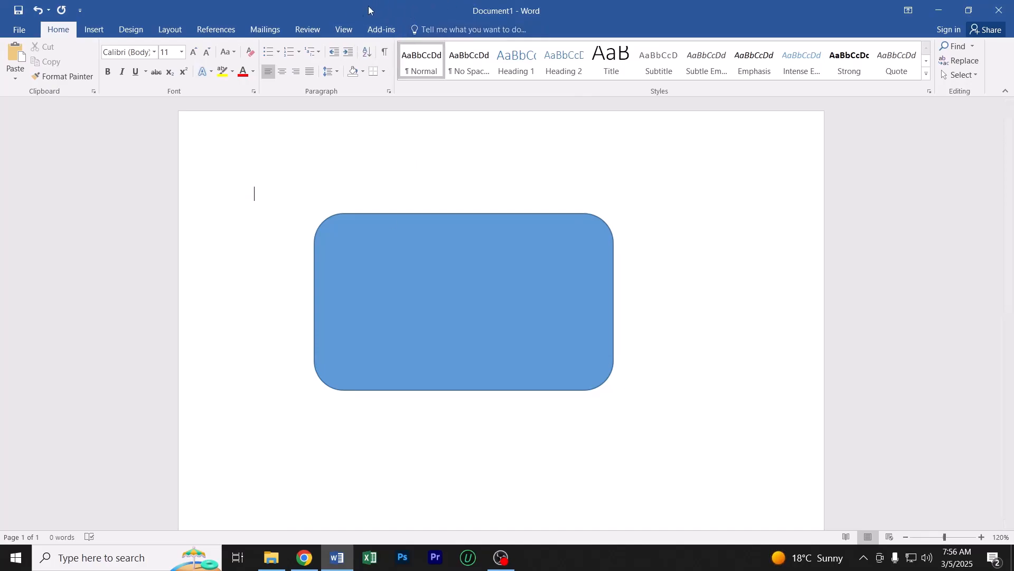
# Apply the dark blue gradient theme style with a shadow, from the last row of Theme Styles, to the rounded rectangle
pyautogui.click(413, 263)
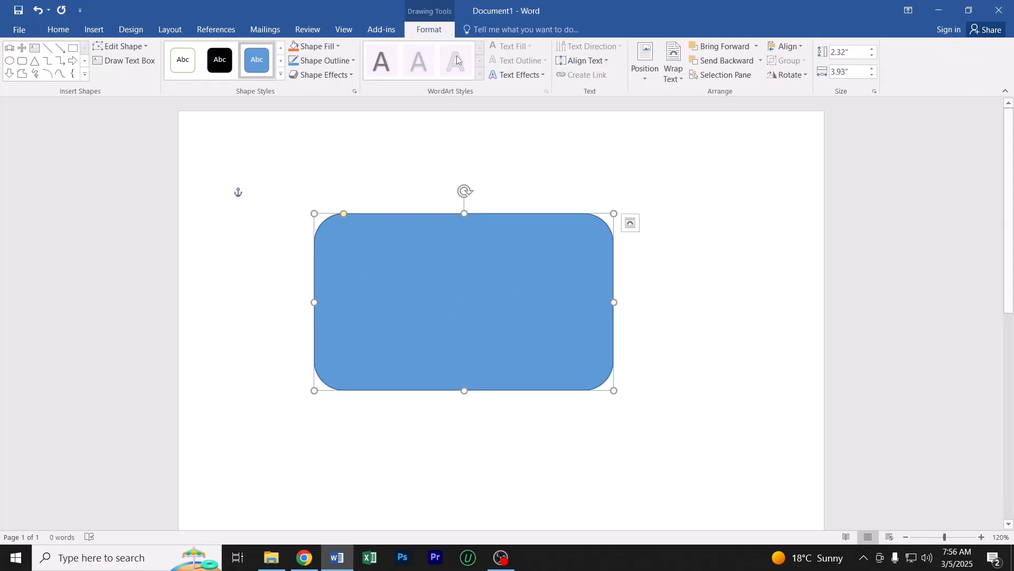
pyautogui.click(260, 431)
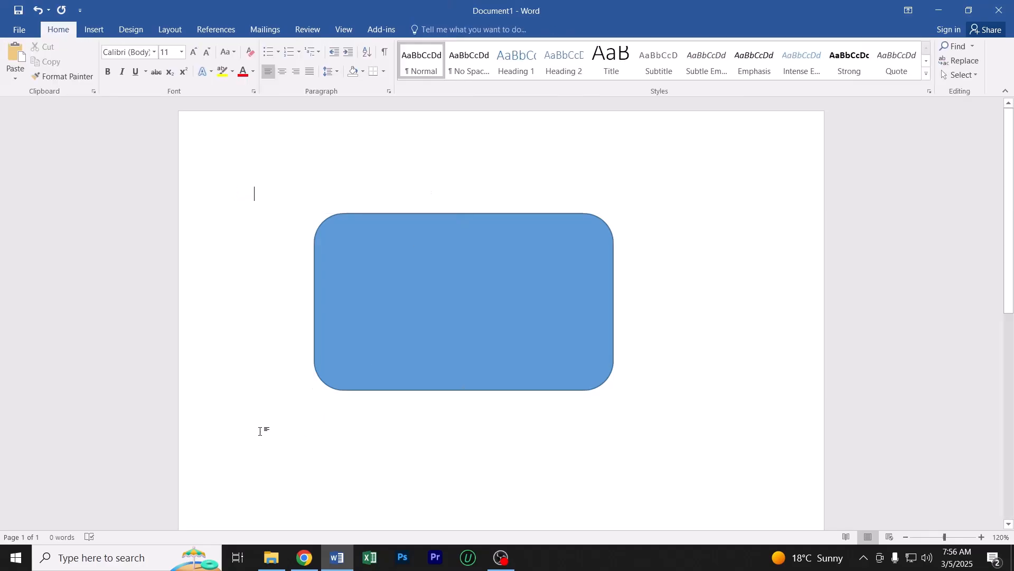
pyautogui.click(408, 273)
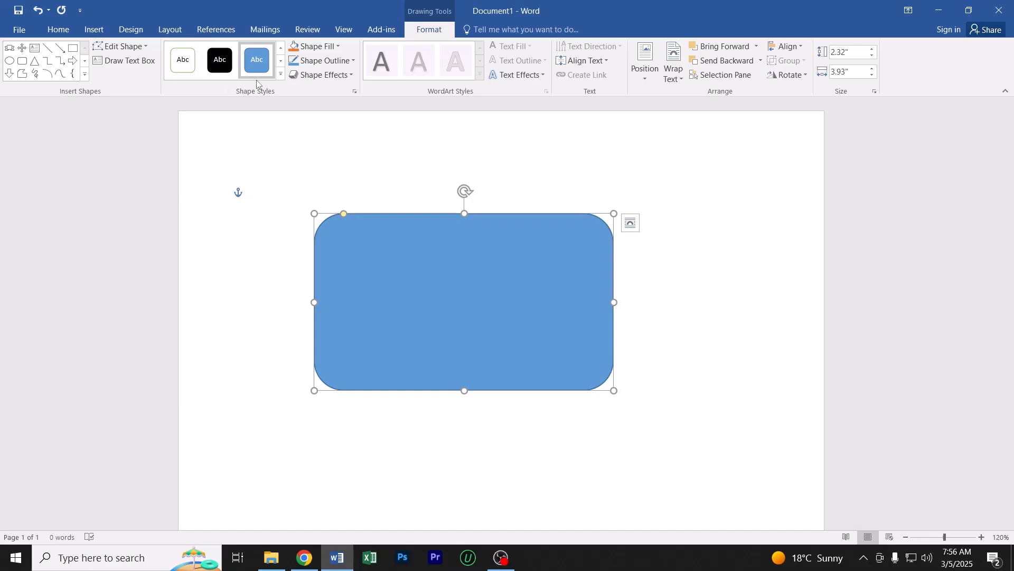
pyautogui.click(280, 74)
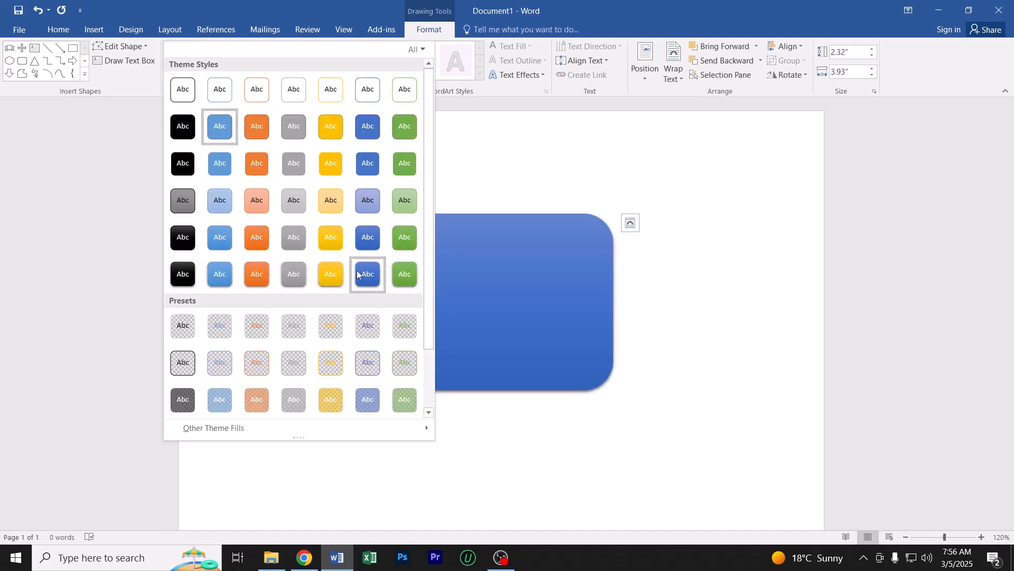
pyautogui.click(364, 275)
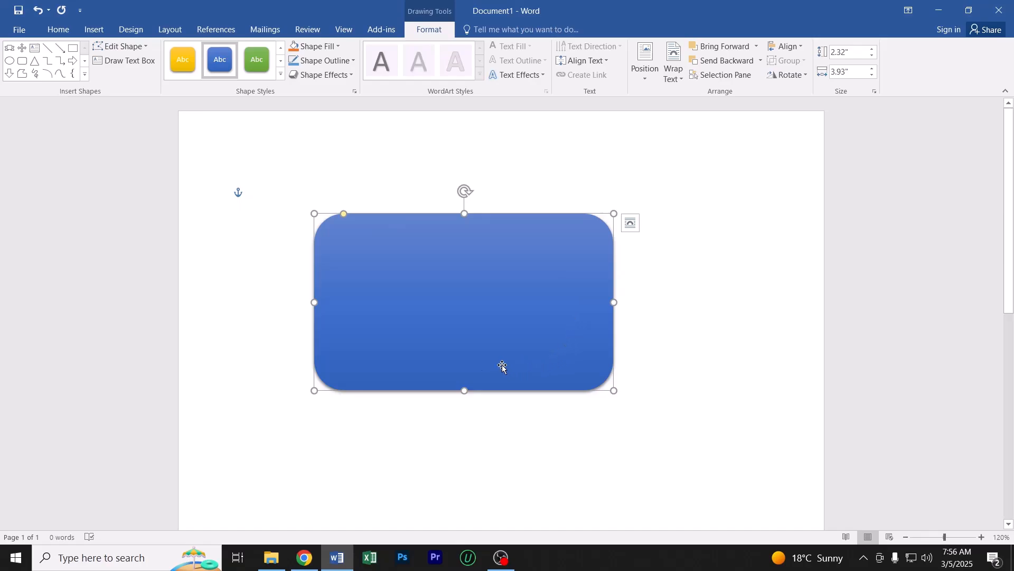
pyautogui.click(668, 275)
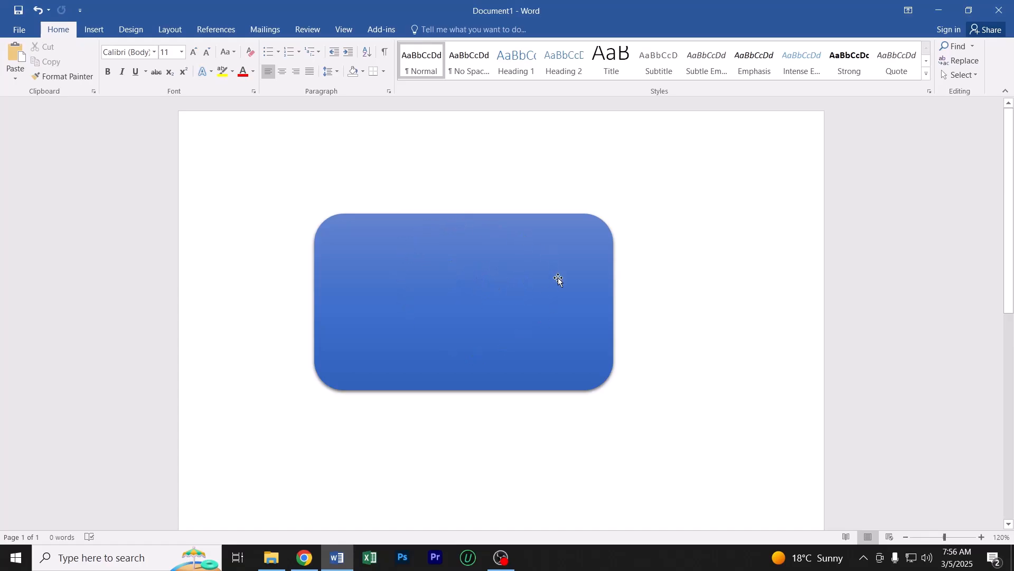
# Fill the rounded rectangle with the standard purple color
pyautogui.click(486, 252)
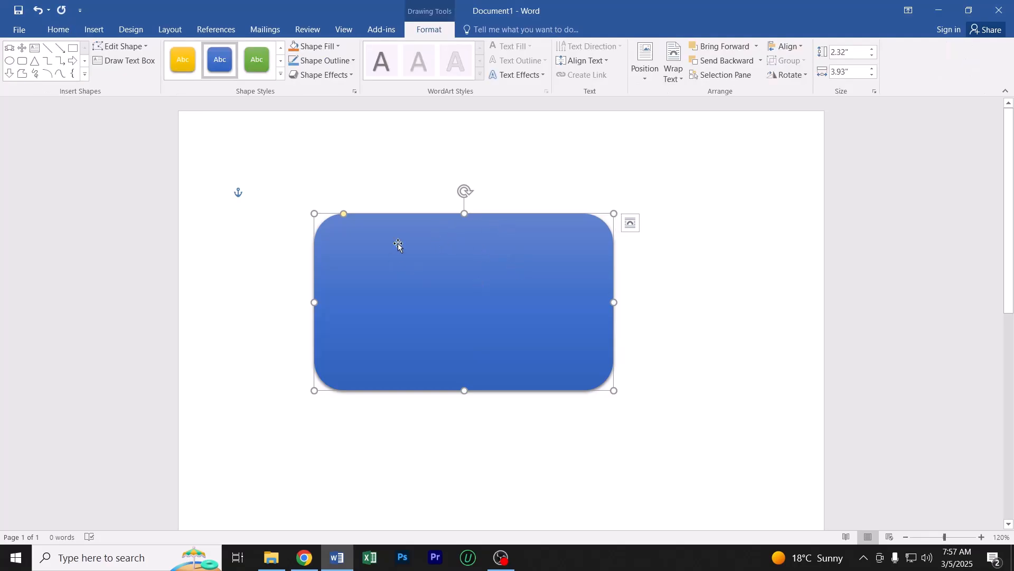
pyautogui.click(326, 47)
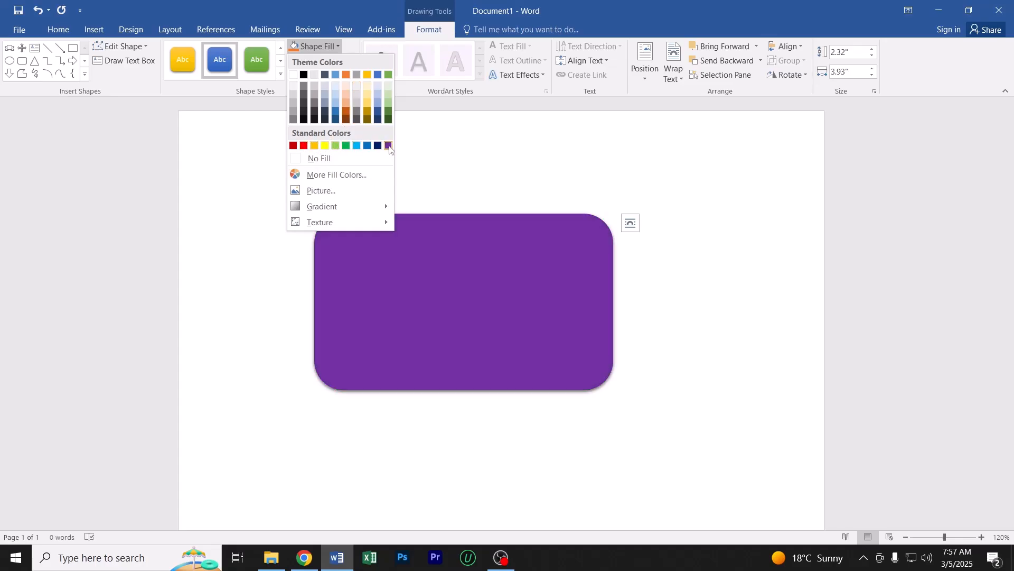
pyautogui.click(389, 148)
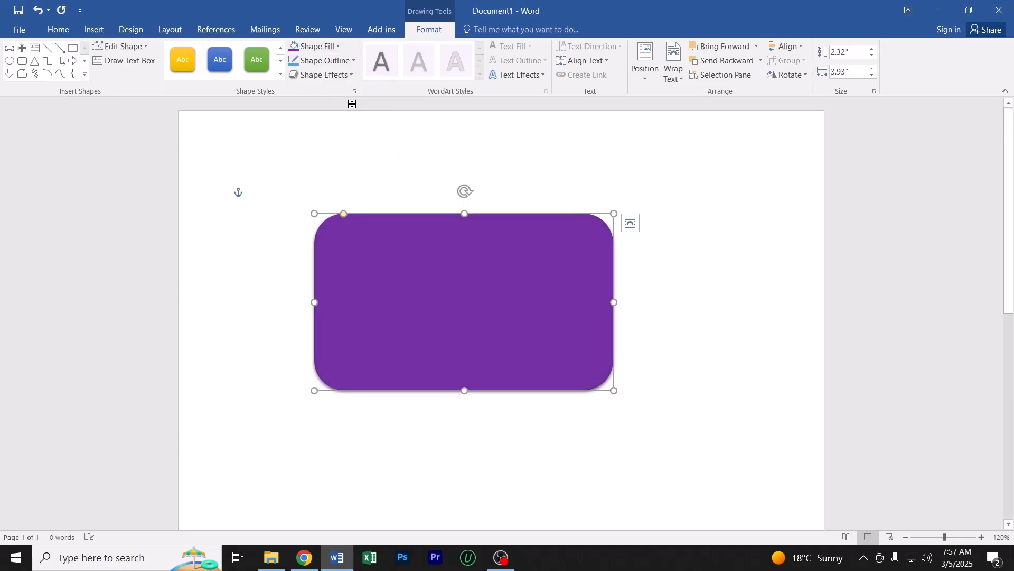
# Remove the fill from the rounded rectangle, and undo the change
pyautogui.click(326, 52)
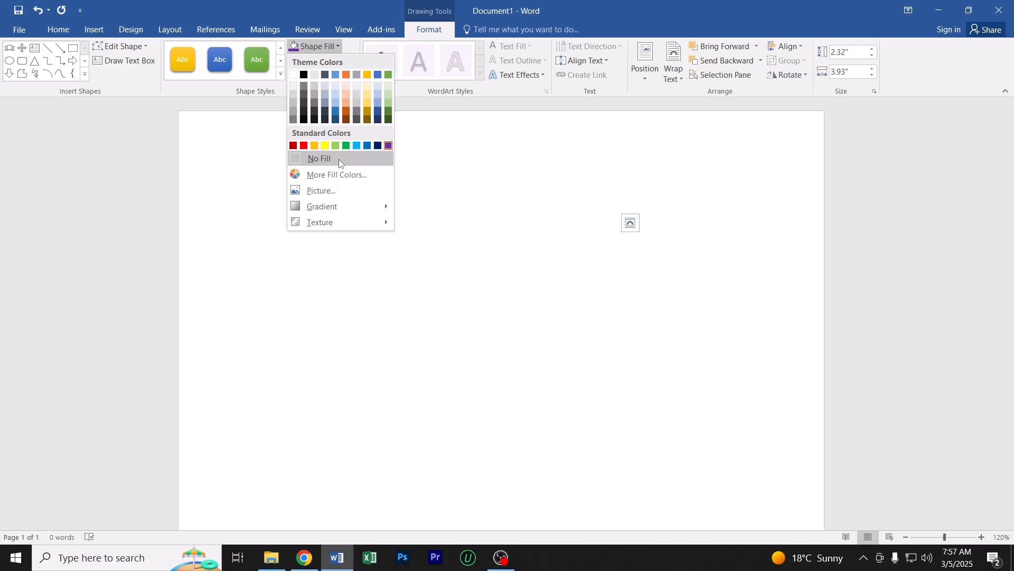
pyautogui.click(338, 160)
pyautogui.click(539, 281)
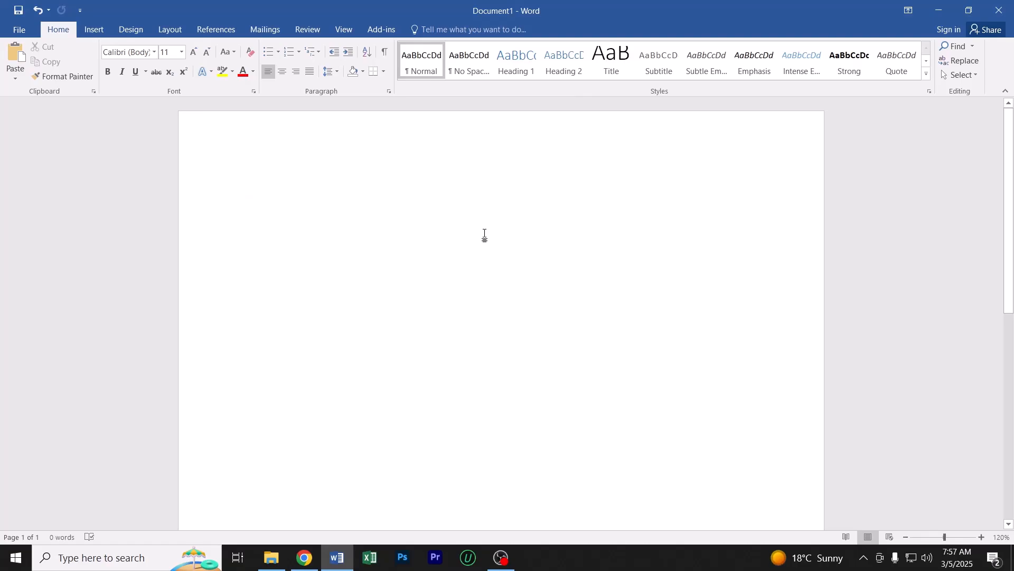
pyautogui.hotkey('ctrl', 'z')
# Examine the standard and custom palettes for the rounded rectangle's fill color, and accept the current purple
pyautogui.click(429, 29)
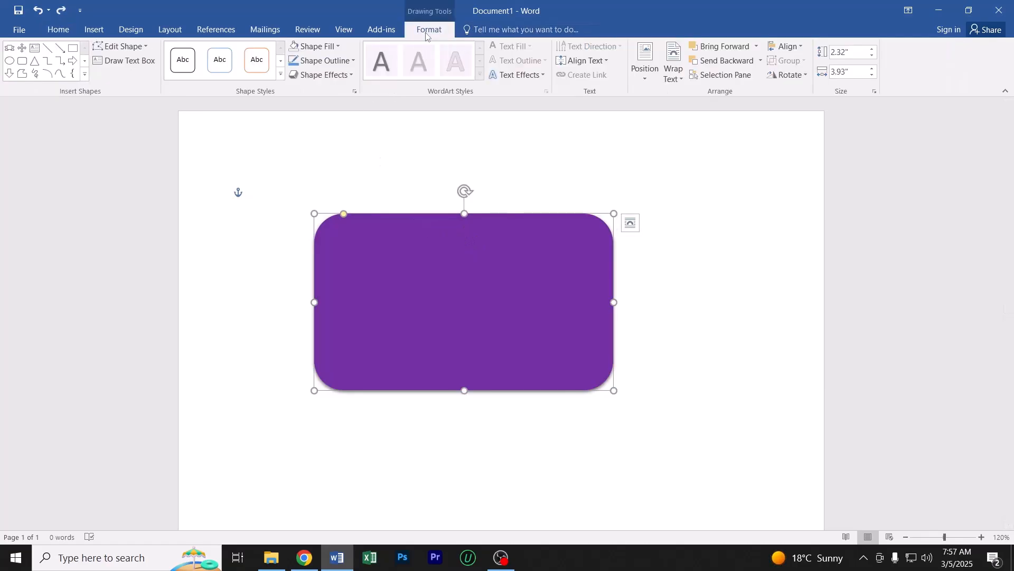
pyautogui.click(317, 46)
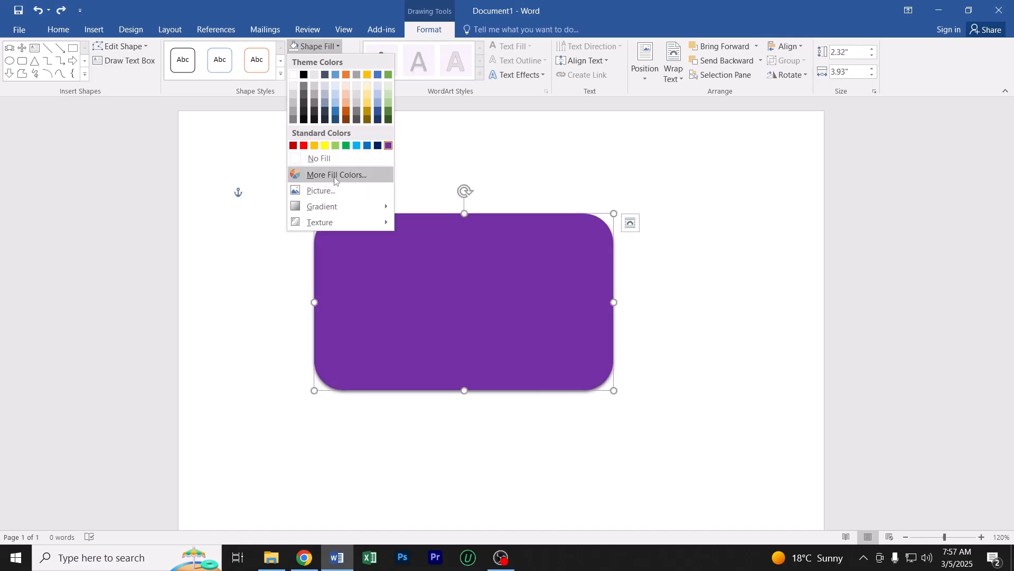
pyautogui.click(354, 176)
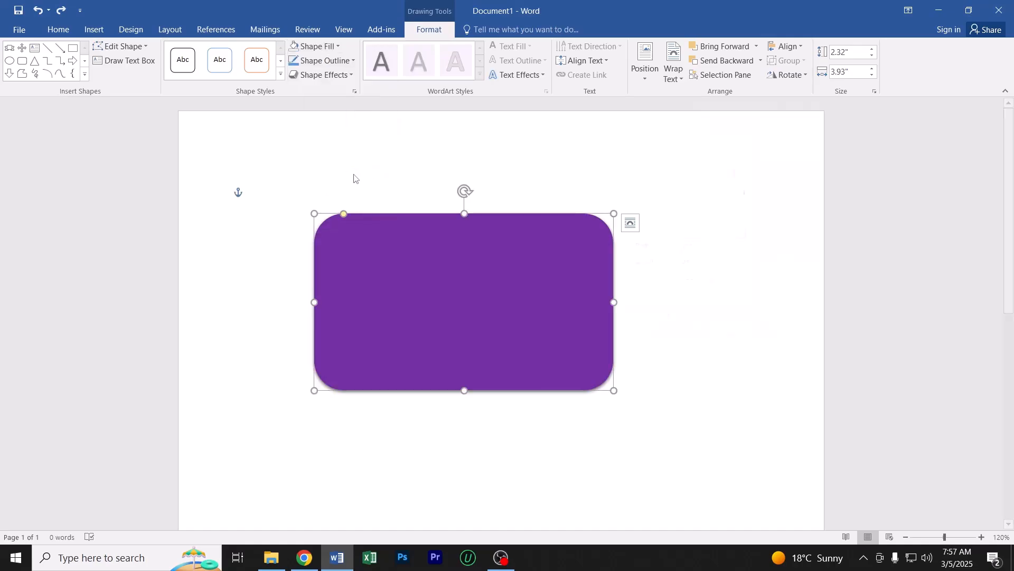
pyautogui.moveTo(708, 103); pyautogui.dragTo(833, 35)
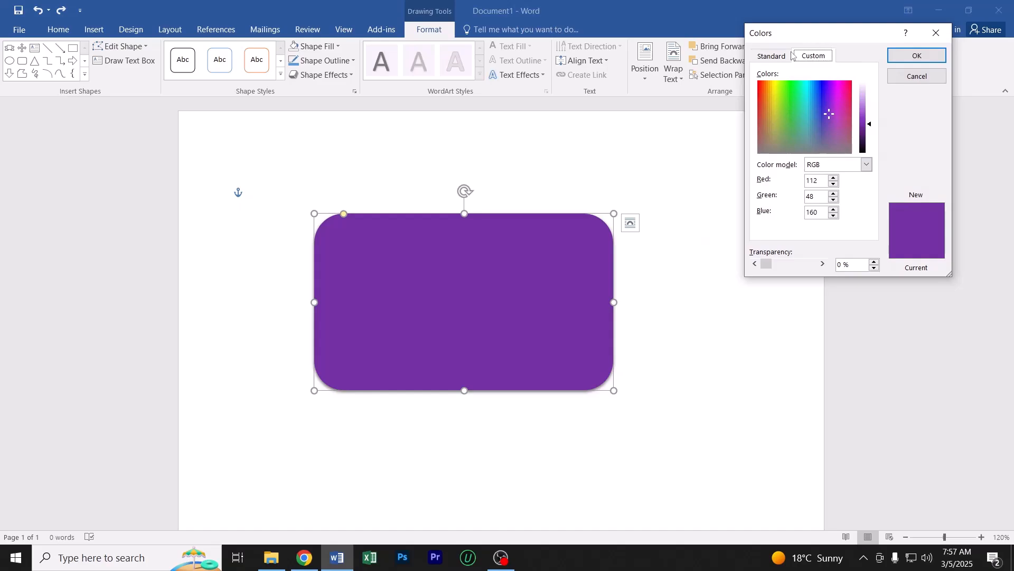
pyautogui.click(773, 56)
pyautogui.click(819, 56)
pyautogui.click(773, 56)
pyautogui.click(808, 56)
pyautogui.click(785, 57)
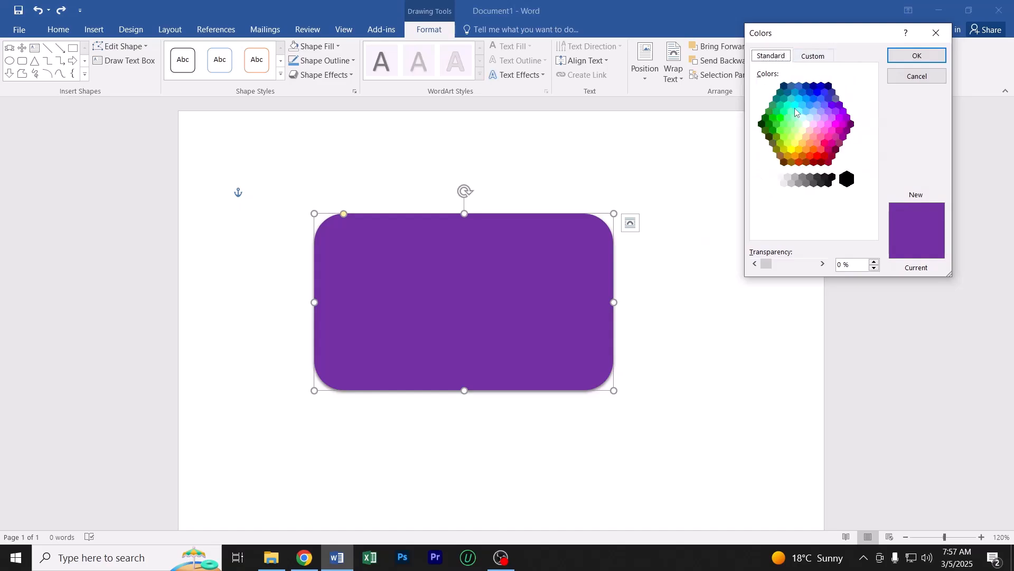
pyautogui.click(812, 57)
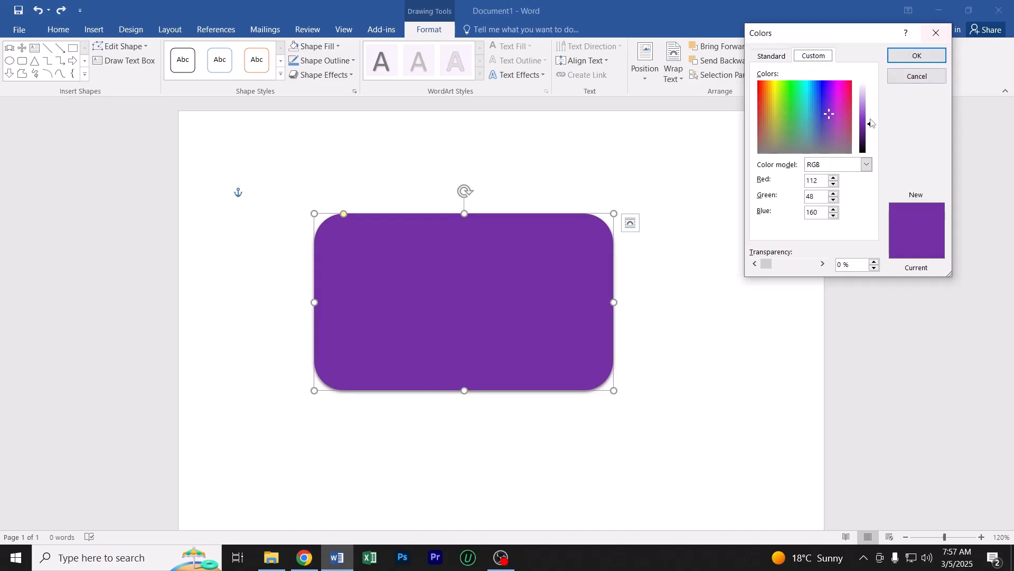
pyautogui.click(917, 56)
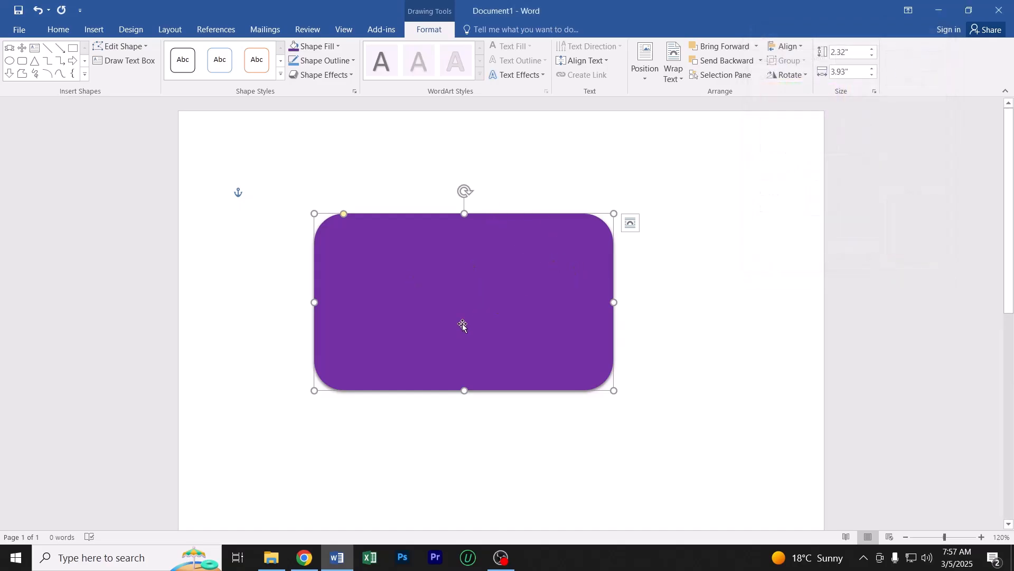
# Resize the rounded rectangle to about 2.59" high and 2.51" wide, keeping its upper-left corner in place
pyautogui.click(322, 47)
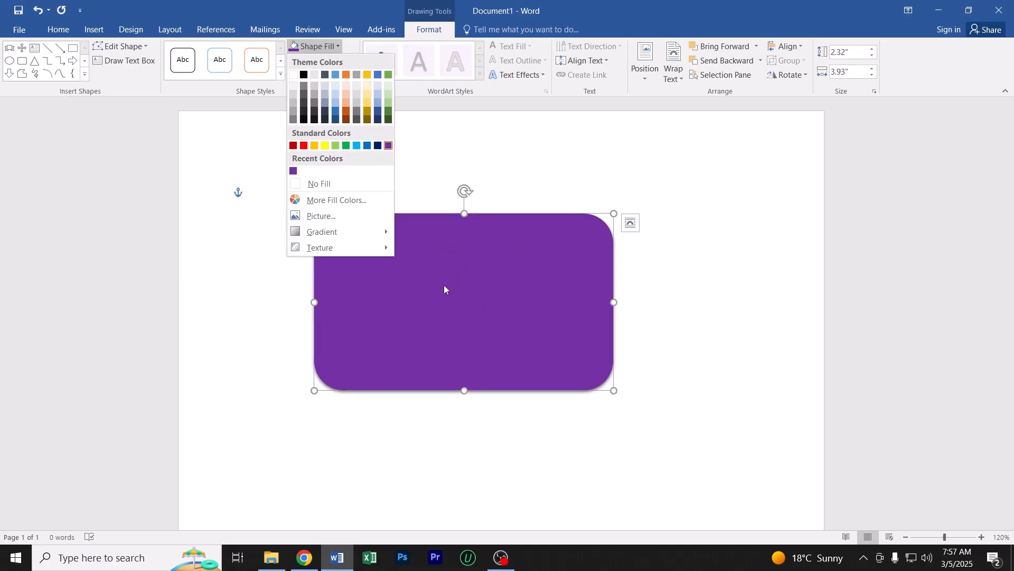
pyautogui.click(483, 294)
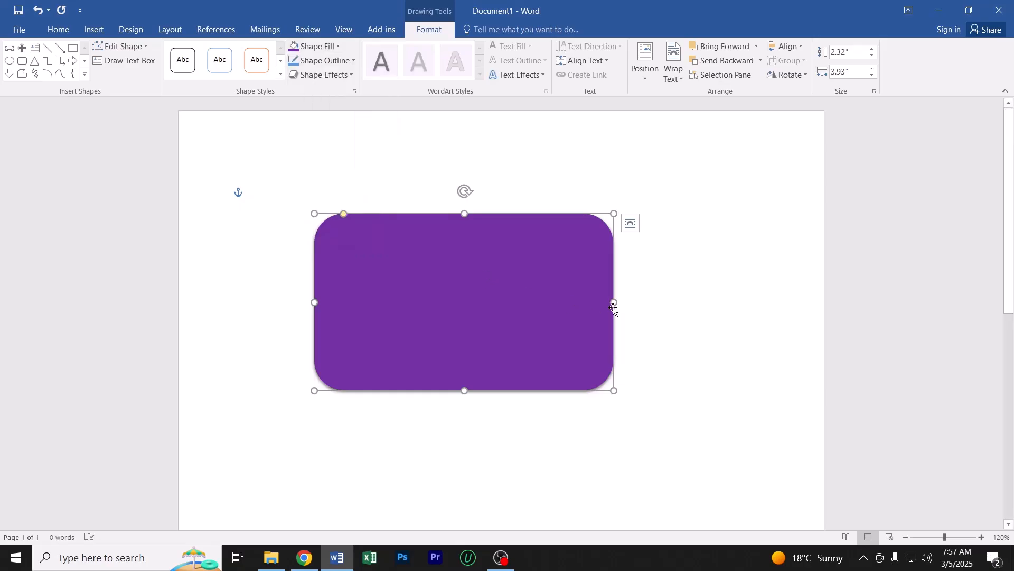
pyautogui.moveTo(614, 303); pyautogui.dragTo(465, 302)
pyautogui.moveTo(470, 394); pyautogui.dragTo(506, 411)
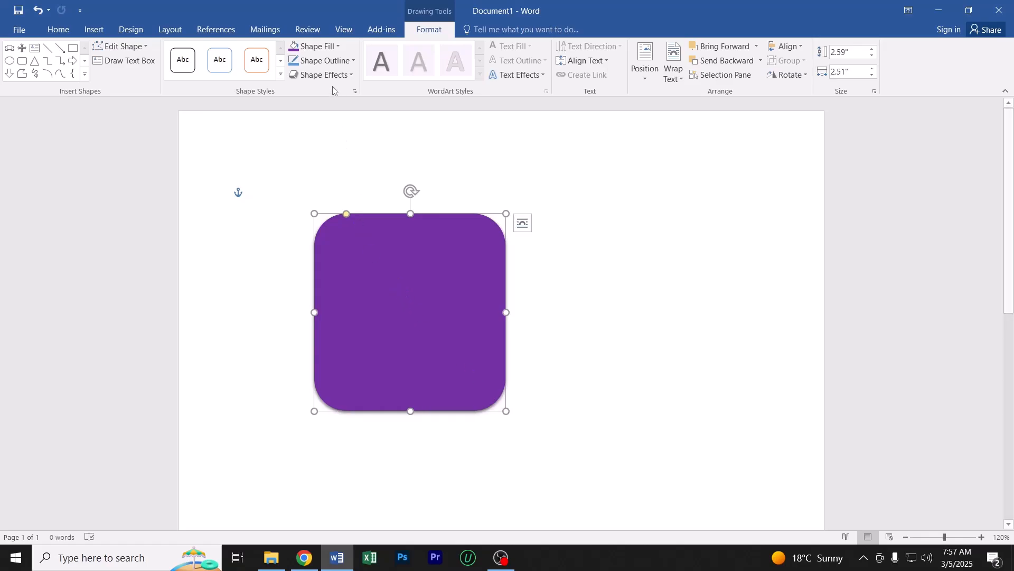
# Start a picture fill for the rounded rectangle and search Bing for images of Bangladesh
pyautogui.click(322, 48)
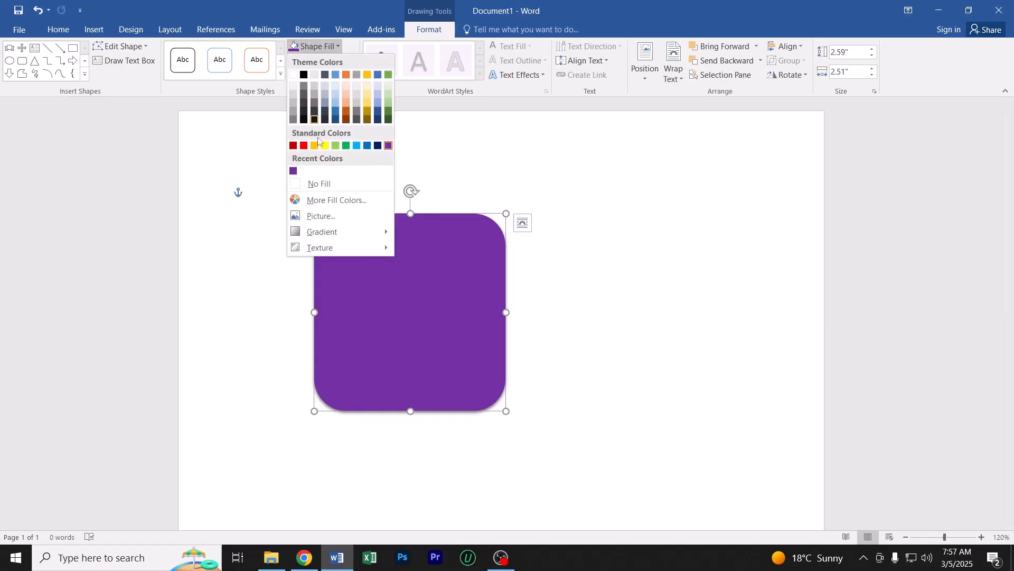
pyautogui.click(320, 218)
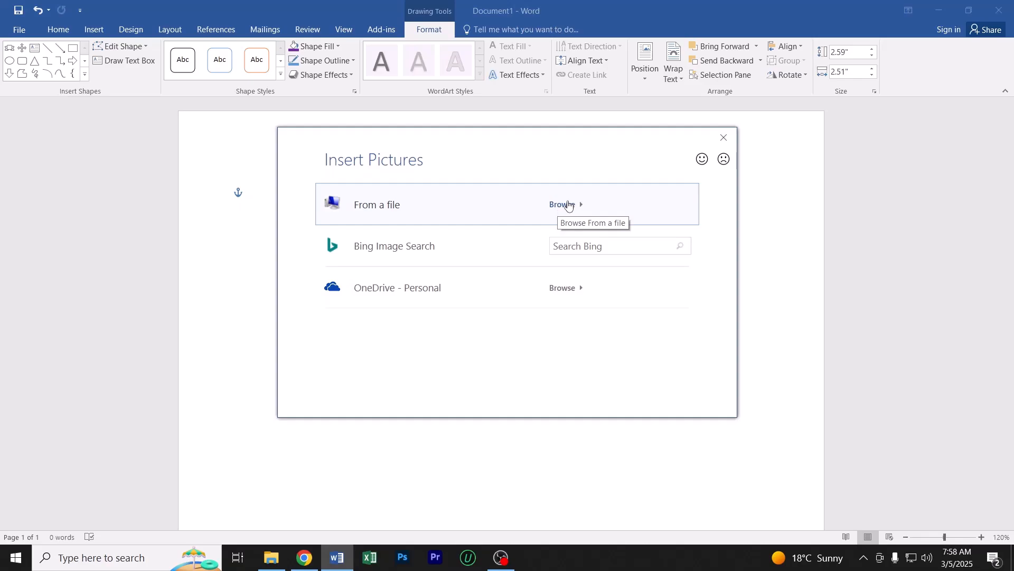
pyautogui.click(591, 248)
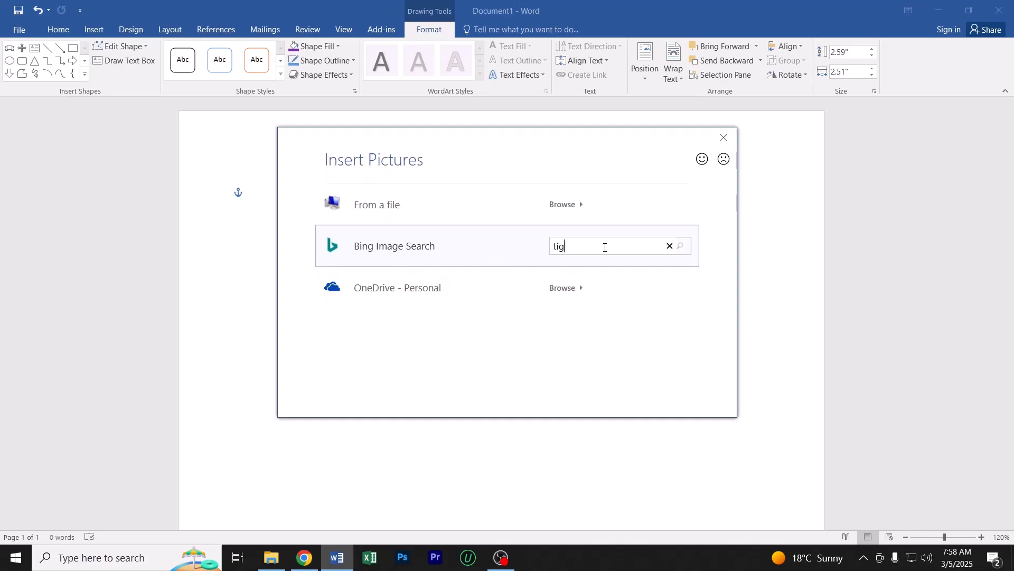
pyautogui.press('BackSpace')
pyautogui.press('BackSpace')
pyautogui.press('BackSpace')
pyautogui.press('BackSpace')
pyautogui.press('BackSpace')
pyautogui.write('bangl')
pyautogui.press('Return')
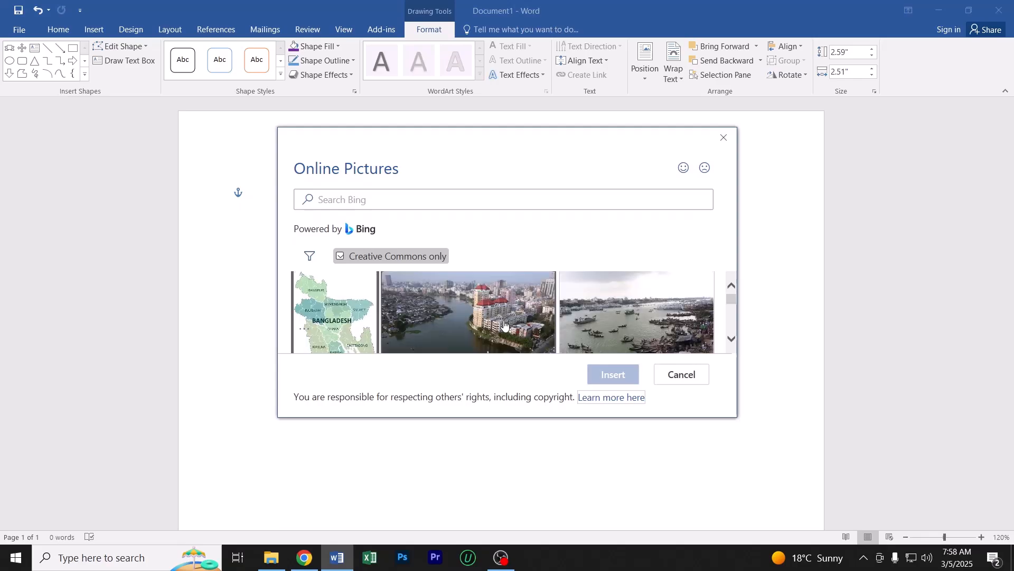
# Fill the rounded rectangle with the photo of people on railway tracks, and deselect the shape
pyautogui.scroll(-1, 473, 326)
pyautogui.scroll(-5, 473, 326)
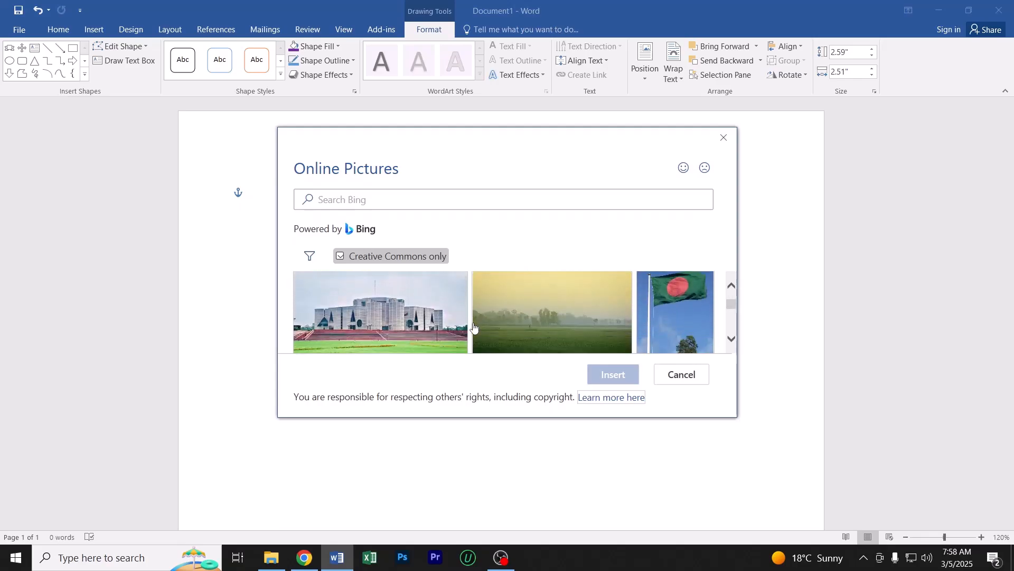
pyautogui.scroll(-5, 473, 326)
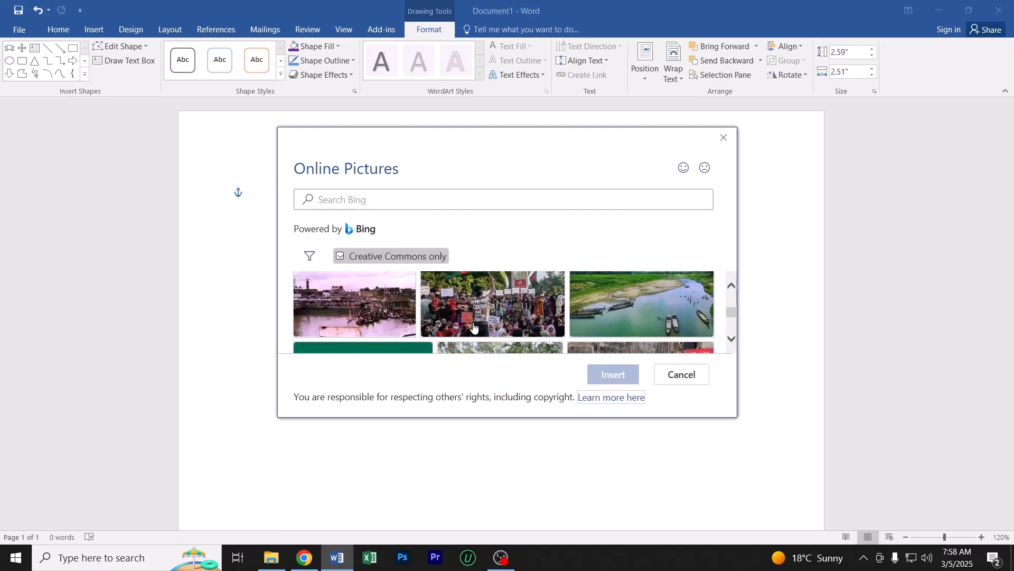
pyautogui.scroll(-4, 473, 326)
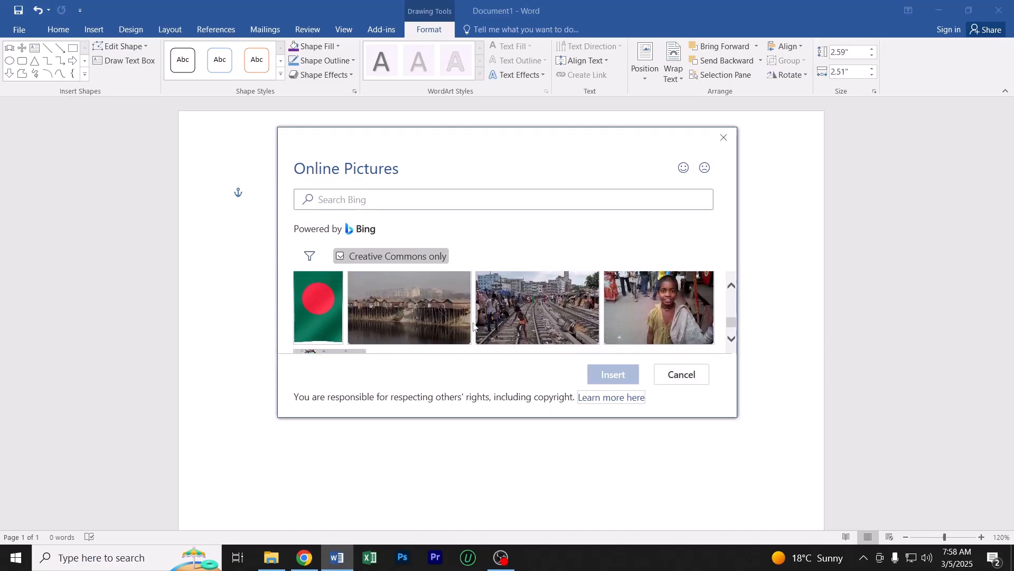
pyautogui.scroll(-1, 528, 297)
pyautogui.click(527, 297)
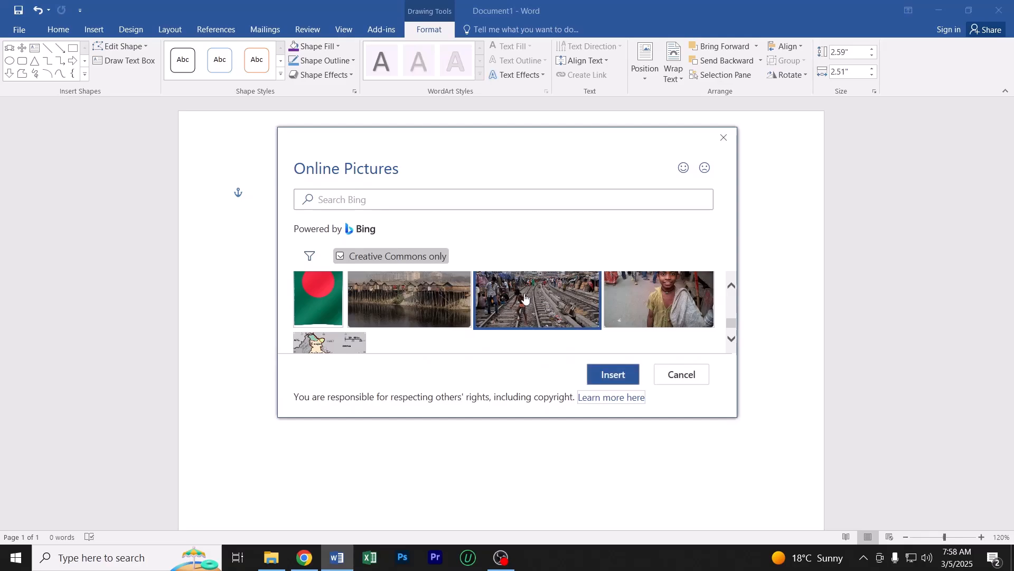
pyautogui.click(612, 375)
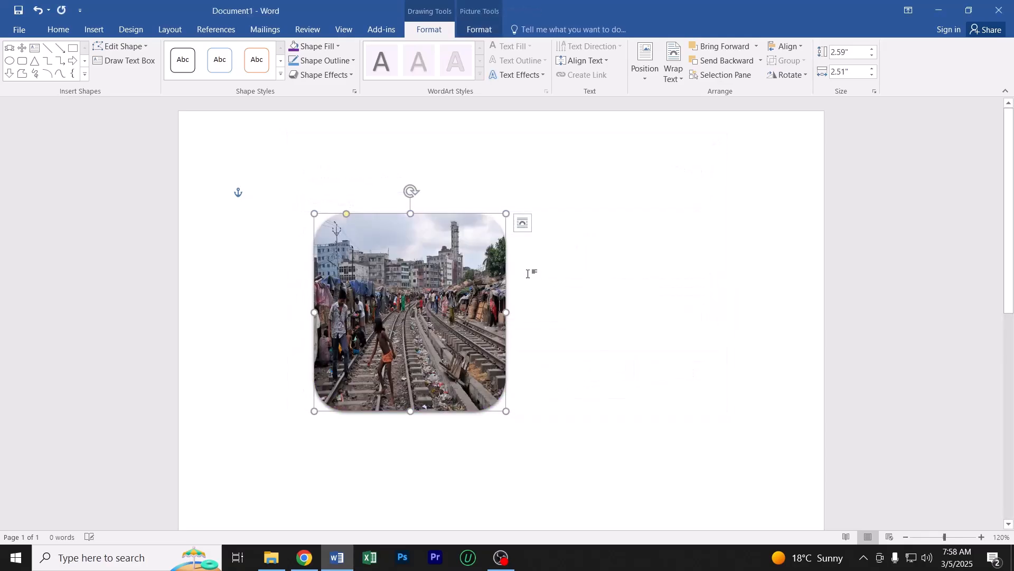
pyautogui.click(571, 327)
# Widen the picture-filled shape, and reshape it from two opposite corners to about 2.21" high and 3.96" wide
pyautogui.click(432, 316)
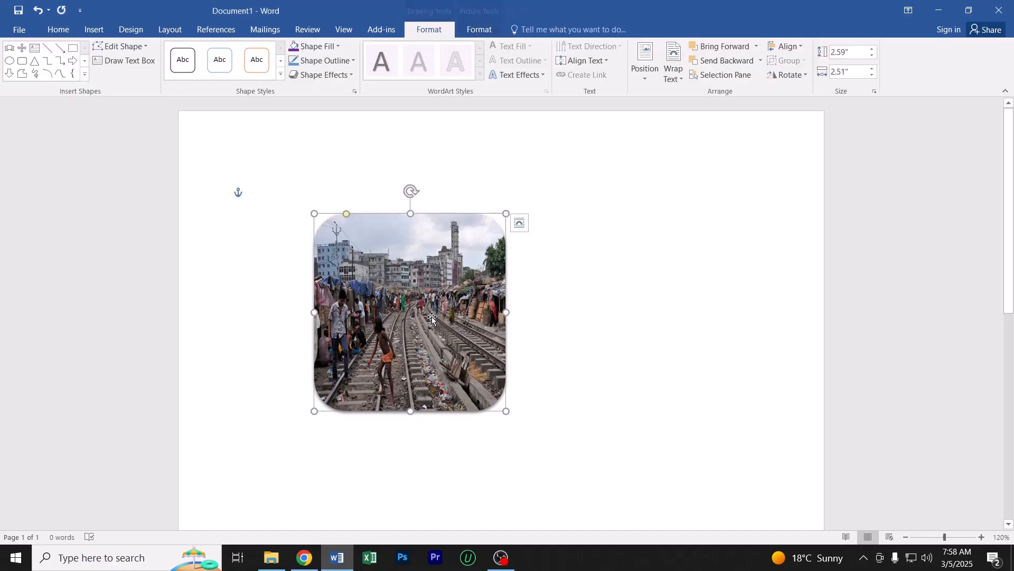
pyautogui.moveTo(506, 310); pyautogui.dragTo(615, 311)
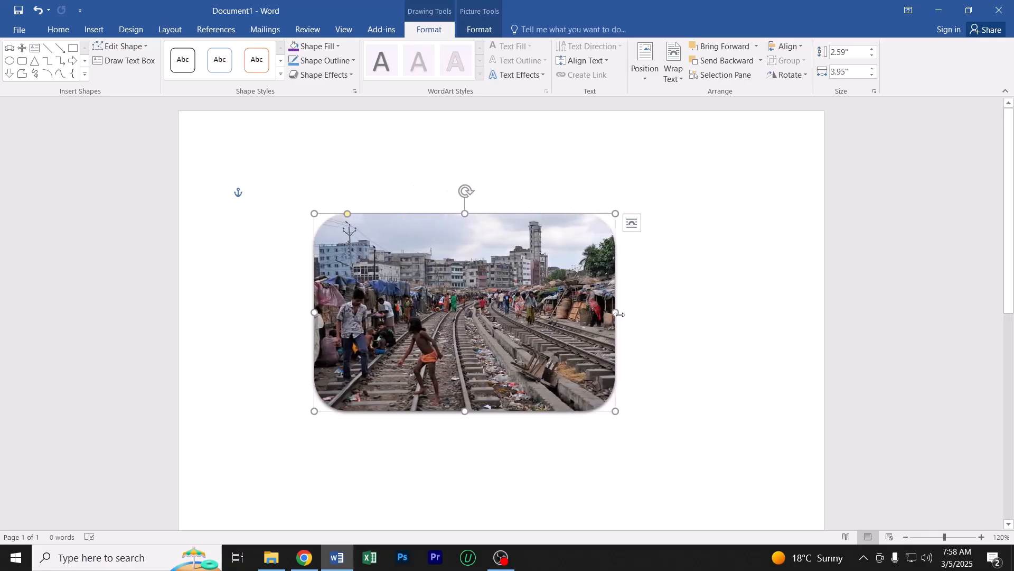
pyautogui.moveTo(615, 312)
pyautogui.mouseDown()
pyautogui.moveTo(566, 310)
pyautogui.moveTo(618, 311)
pyautogui.mouseUp()
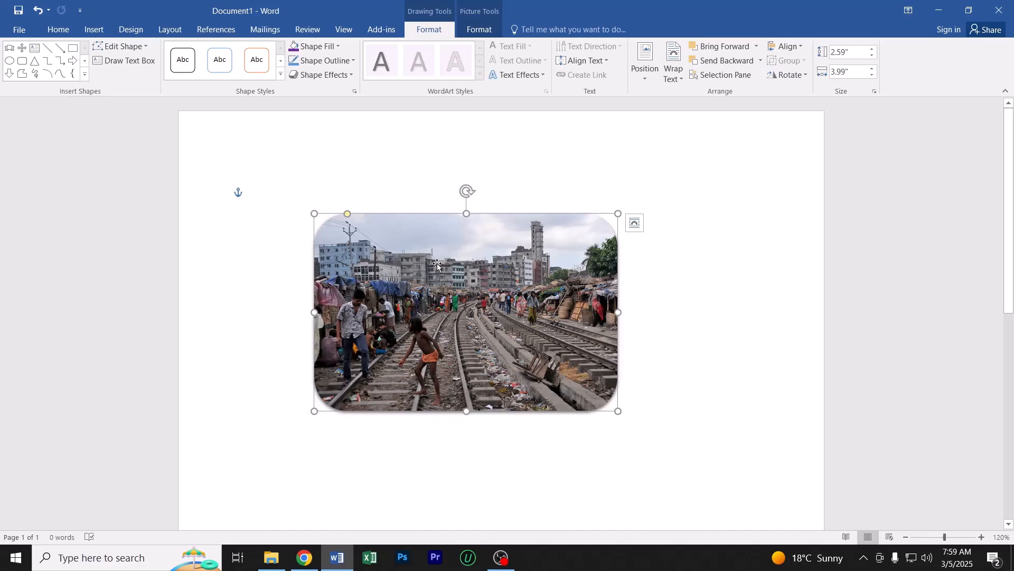
pyautogui.moveTo(619, 212); pyautogui.dragTo(669, 222)
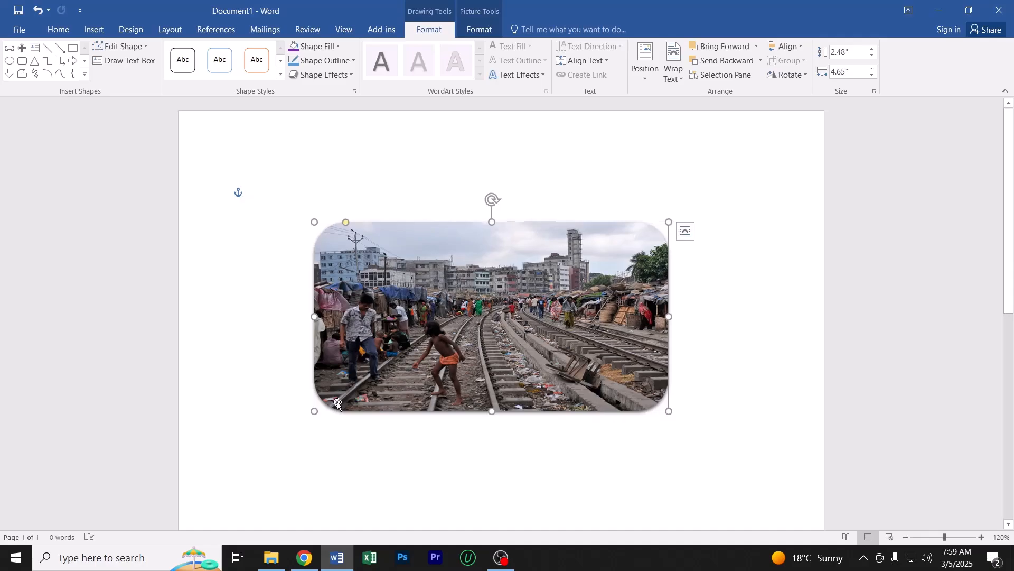
pyautogui.moveTo(314, 411); pyautogui.dragTo(368, 390)
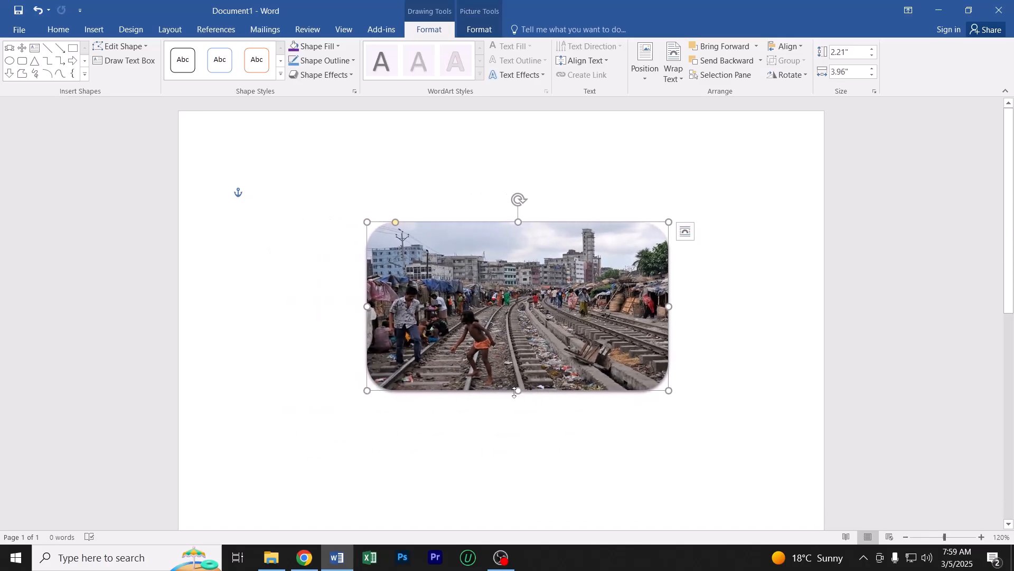
# Resize the picture-filled shape to about 2.58" high and 4.07" wide, and move it slightly up and to the left
pyautogui.moveTo(519, 392); pyautogui.dragTo(519, 446)
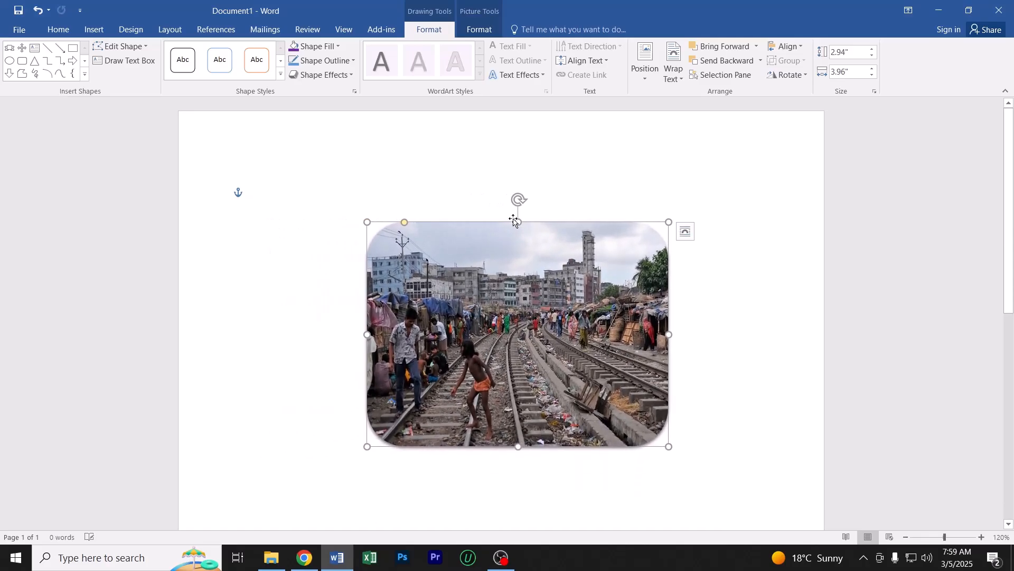
pyautogui.moveTo(518, 221); pyautogui.dragTo(519, 250)
pyautogui.moveTo(669, 349)
pyautogui.mouseDown()
pyautogui.moveTo(729, 342)
pyautogui.moveTo(678, 349)
pyautogui.mouseUp()
pyautogui.moveTo(534, 346); pyautogui.dragTo(528, 321)
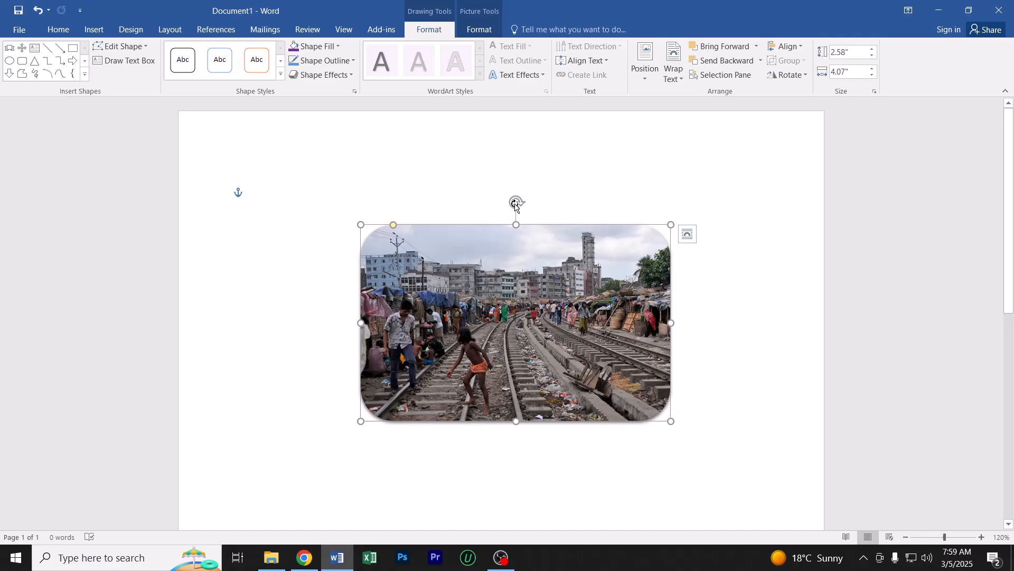
pyautogui.moveTo(516, 202)
pyautogui.mouseDown()
pyautogui.moveTo(530, 199)
pyautogui.moveTo(562, 232)
pyautogui.moveTo(544, 207)
pyautogui.moveTo(470, 206)
pyautogui.moveTo(439, 231)
pyautogui.moveTo(517, 204)
pyautogui.mouseUp()
# Replace the picture fill of the rounded rectangle with the standard green color
pyautogui.click(324, 48)
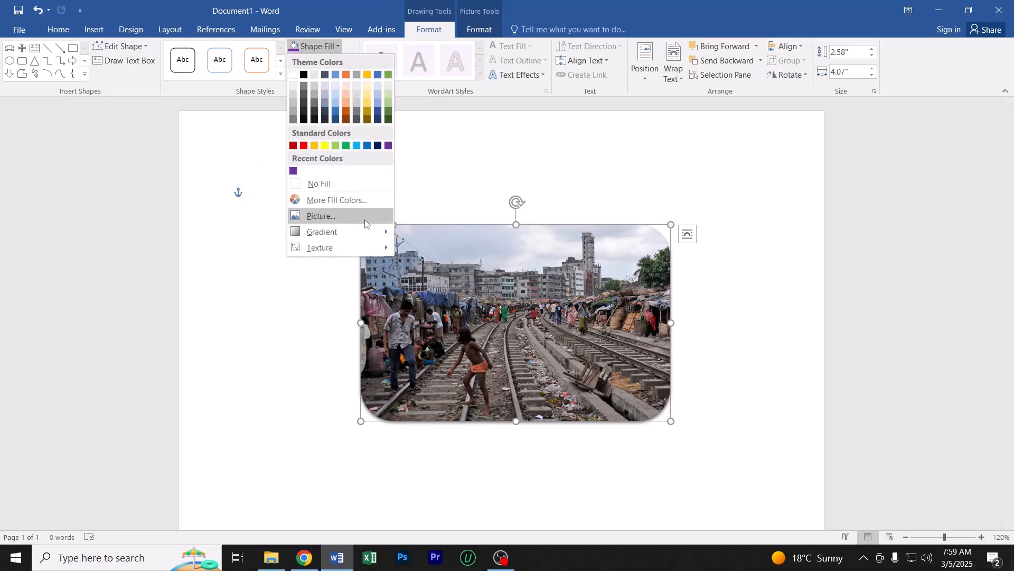
pyautogui.moveTo(356, 231)
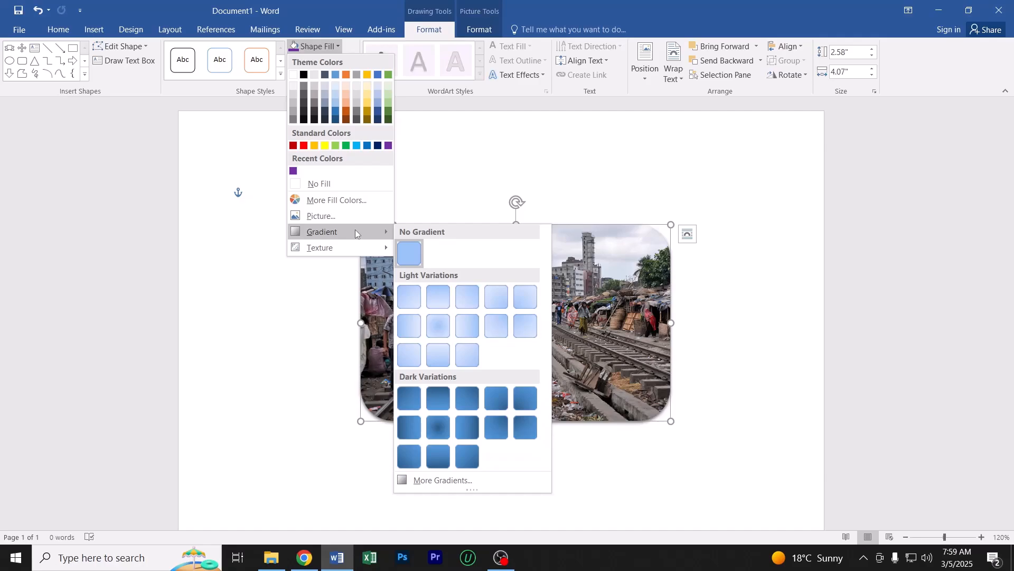
pyautogui.click(346, 145)
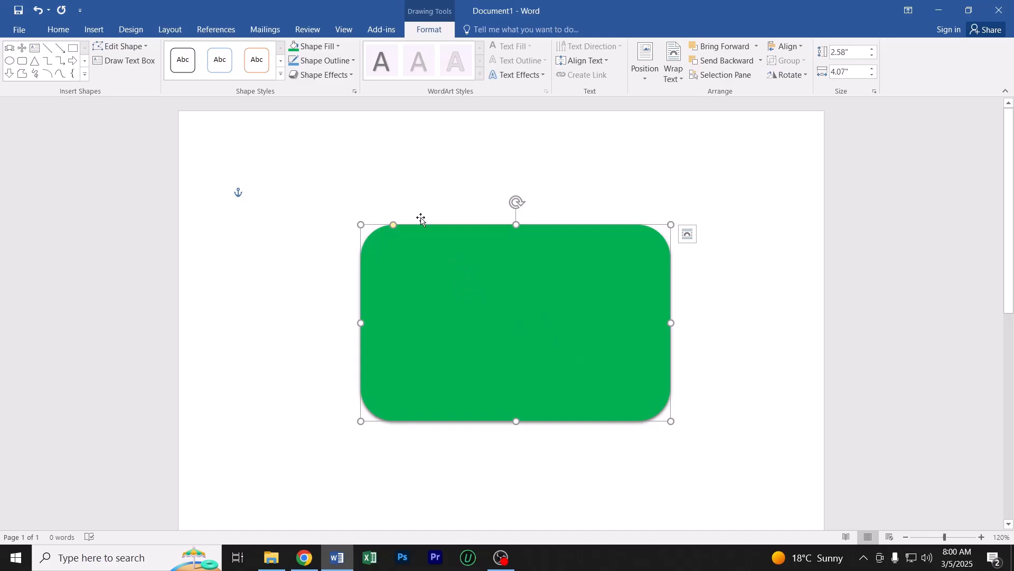
# Apply the dark-variation gradient that runs from dark green at the top to lighter green at the bottom
pyautogui.click(319, 48)
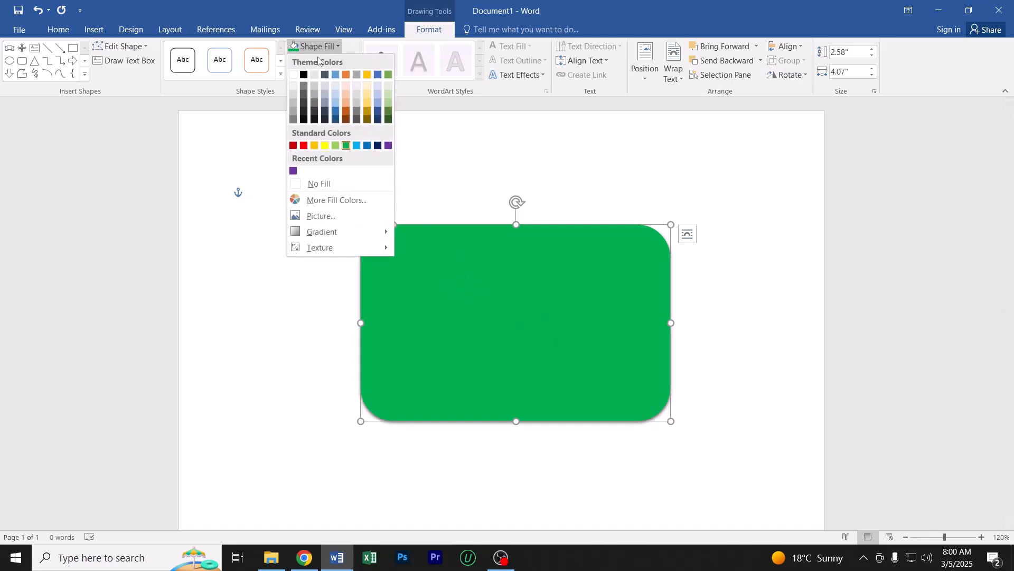
pyautogui.moveTo(344, 233)
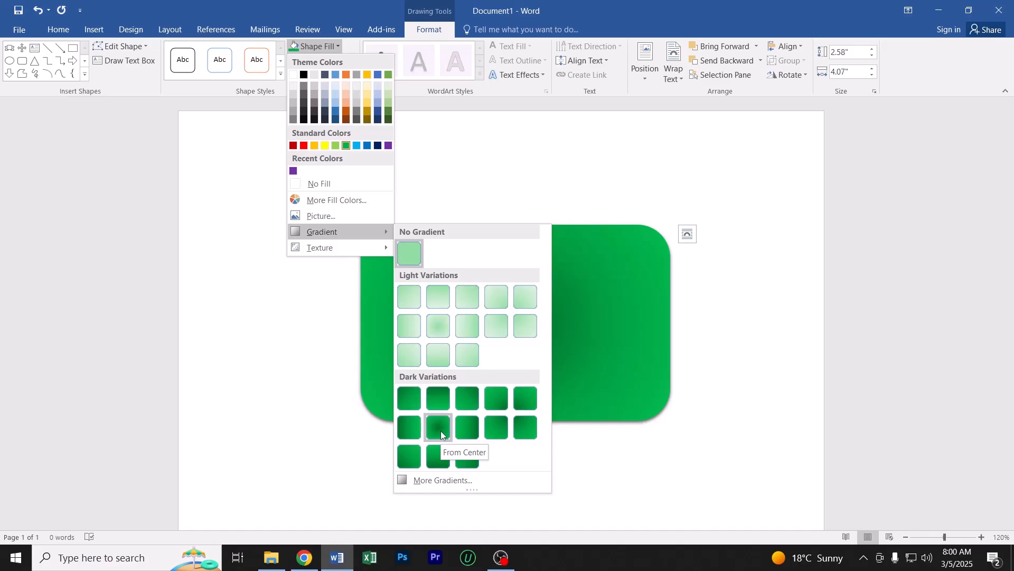
pyautogui.click(438, 397)
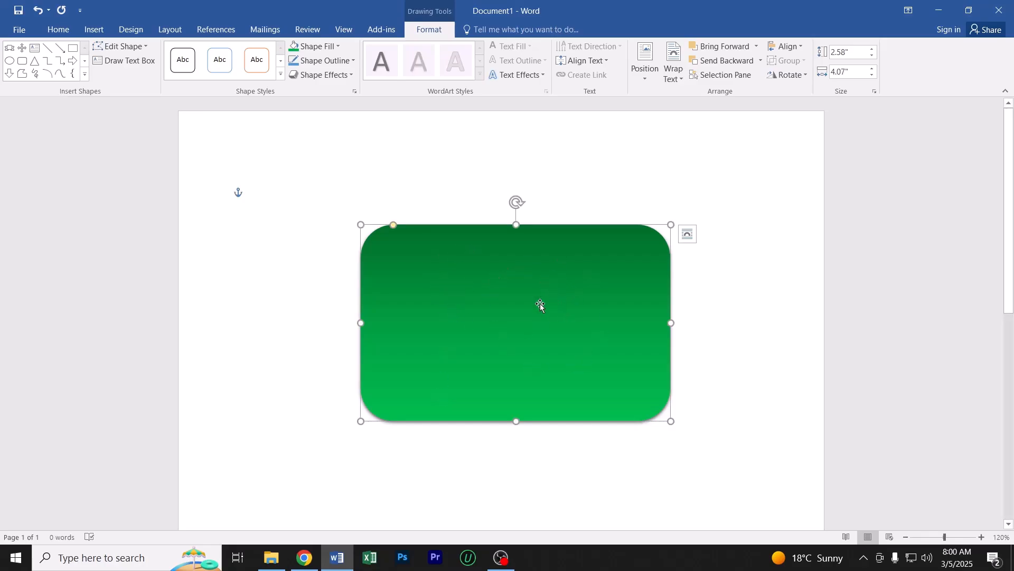
# Fill the rounded rectangle with the brown wood texture that has dark stripes, the last one in the texture gallery
pyautogui.click(724, 299)
pyautogui.click(502, 311)
pyautogui.click(321, 50)
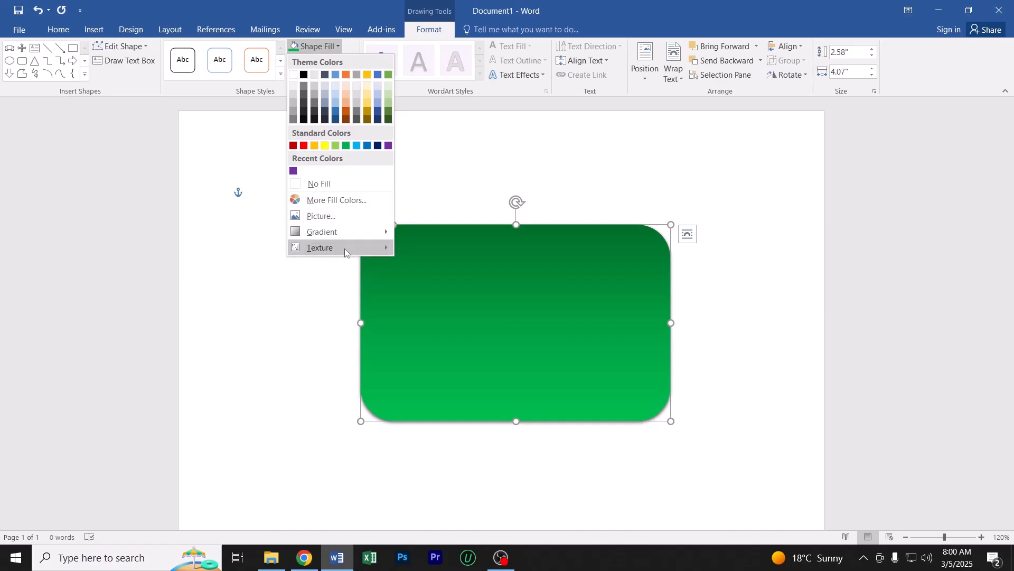
pyautogui.moveTo(345, 251)
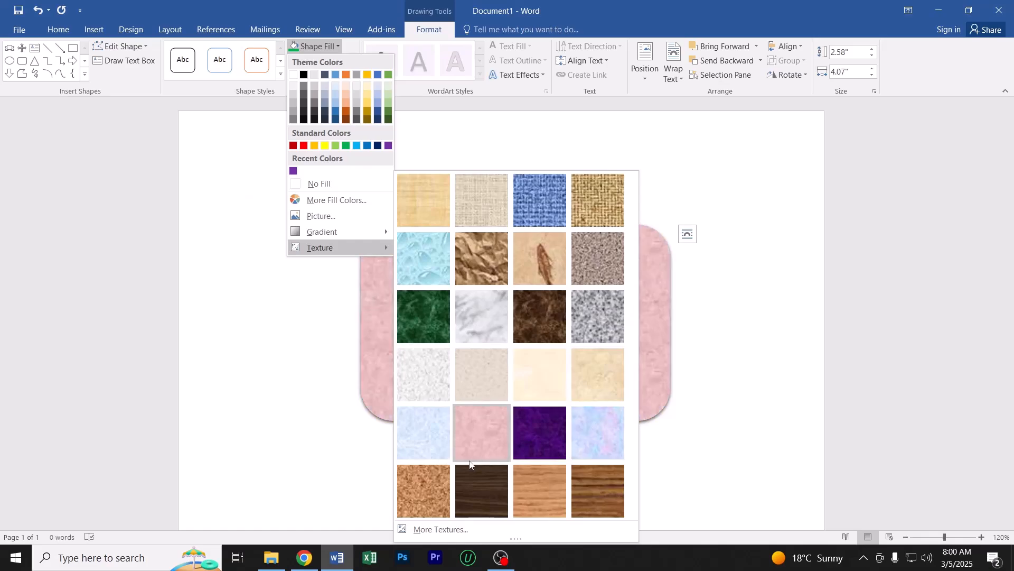
pyautogui.click(594, 491)
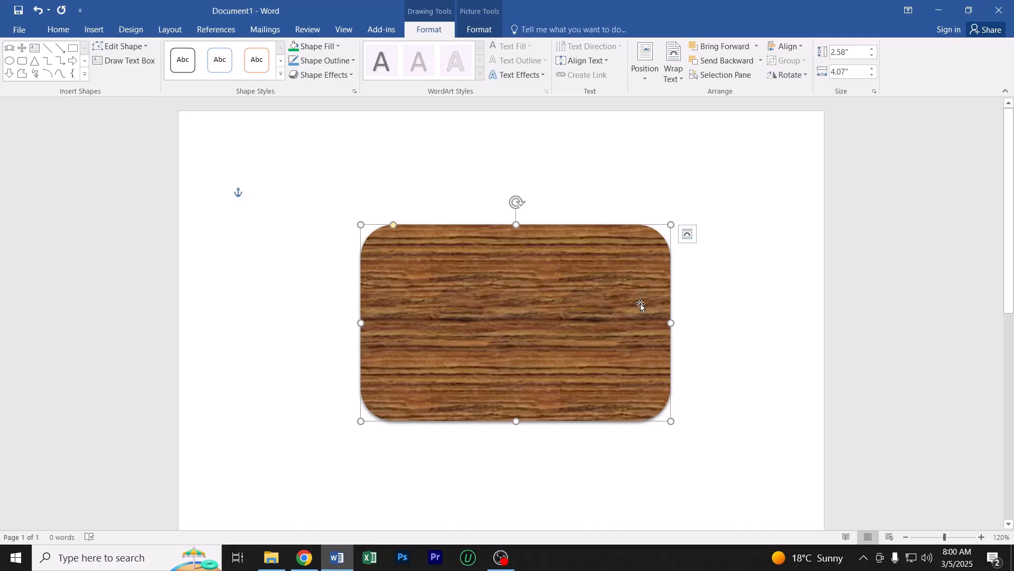
pyautogui.click(748, 337)
# Replace the wood texture fill with a dark green chosen from the extended standard colors, and deselect the shape
pyautogui.click(508, 309)
pyautogui.click(326, 47)
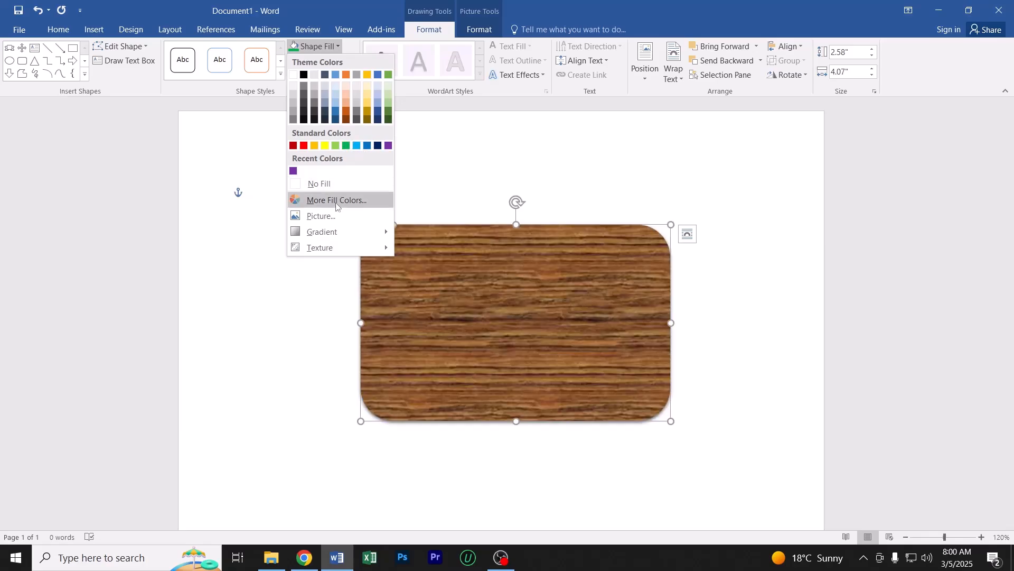
pyautogui.click(350, 201)
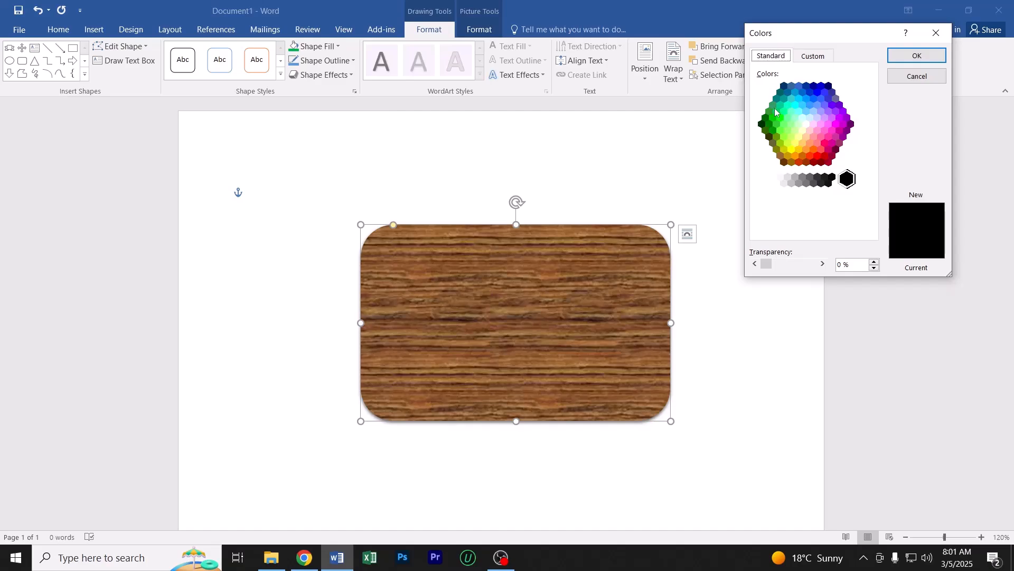
pyautogui.click(766, 118)
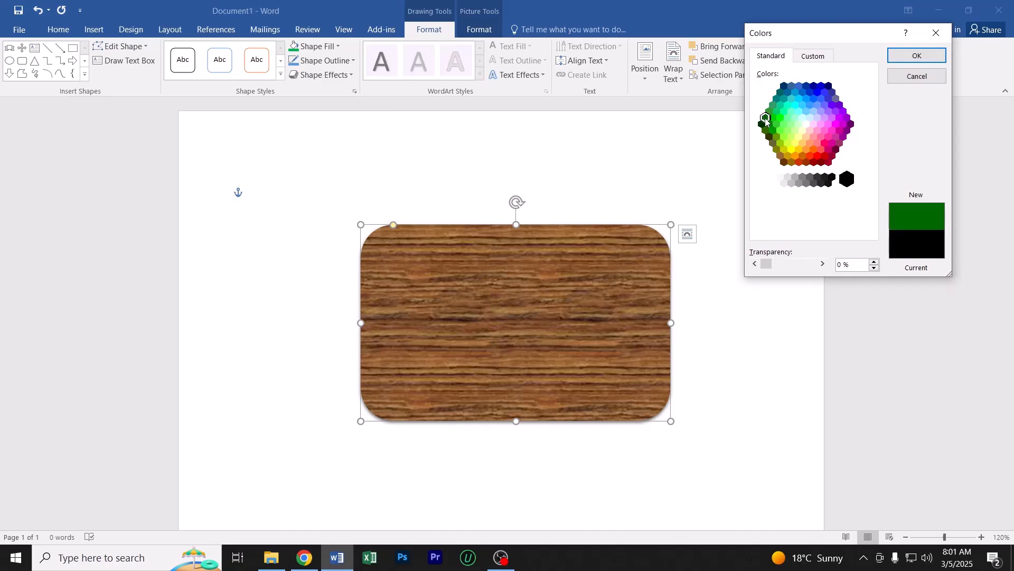
pyautogui.click(908, 59)
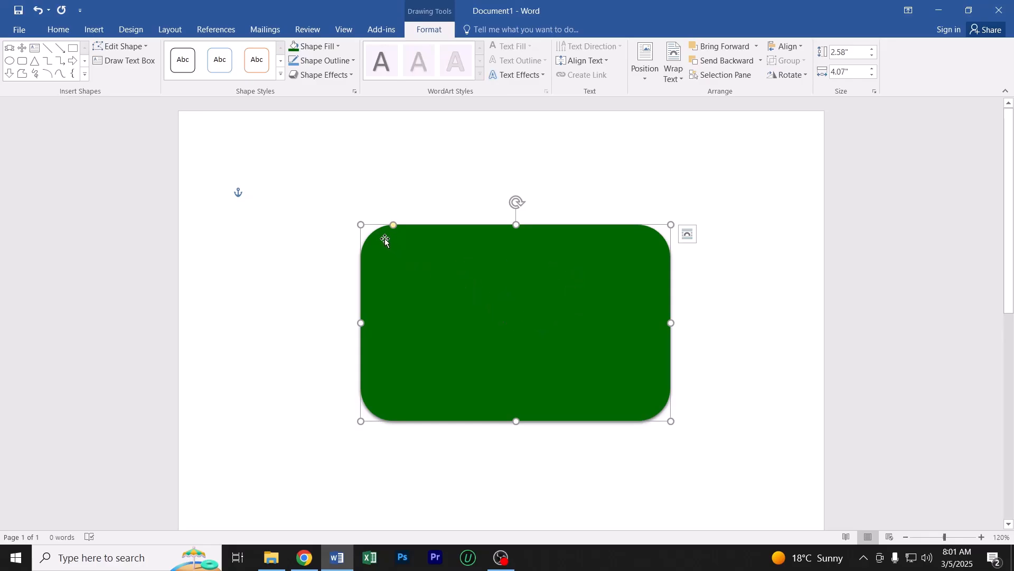
pyautogui.click(294, 263)
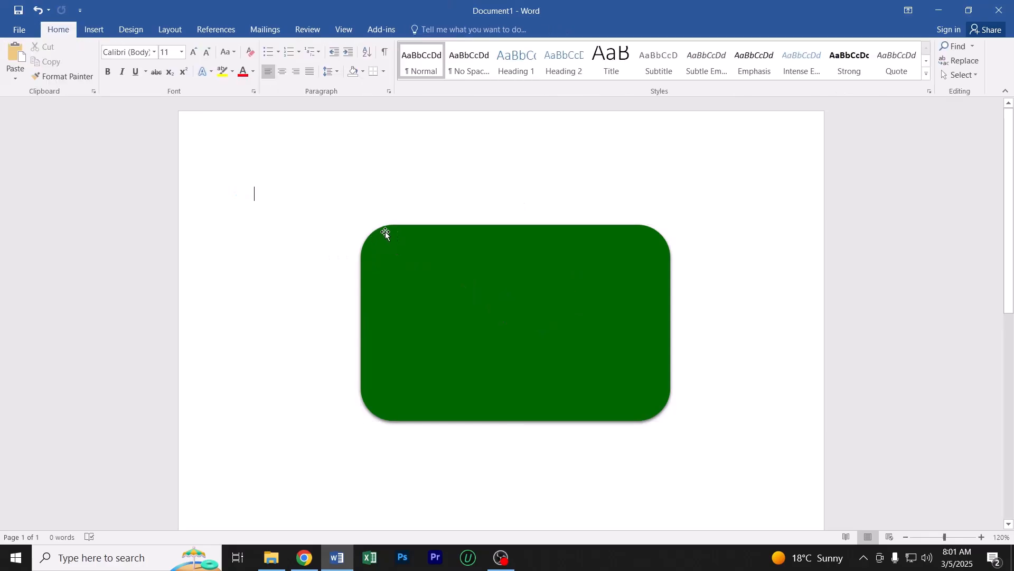
# Draw a plain rectangle about 2.59" high and 4.12" wide directly over the rounded rectangle
pyautogui.click(546, 297)
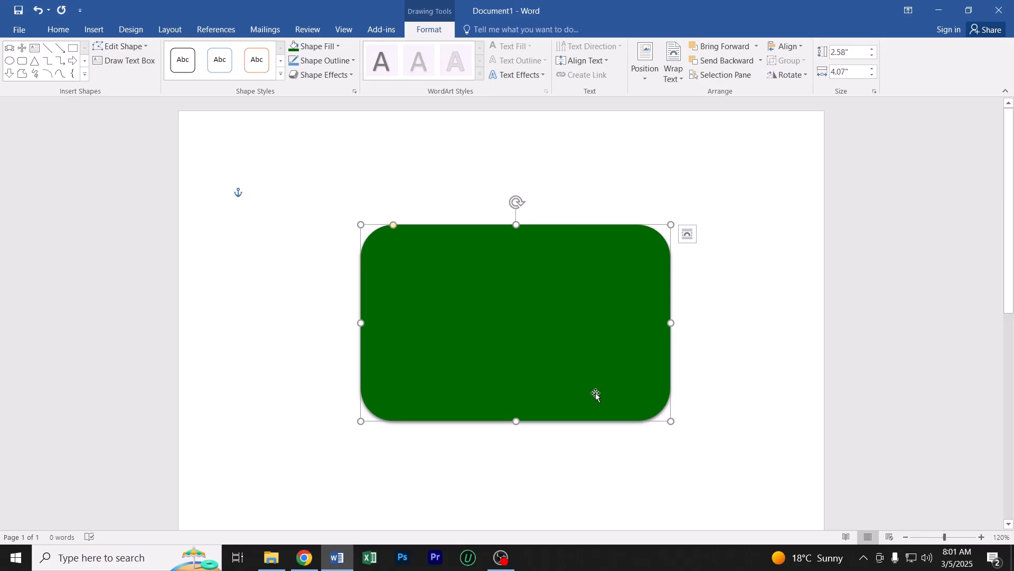
pyautogui.click(84, 74)
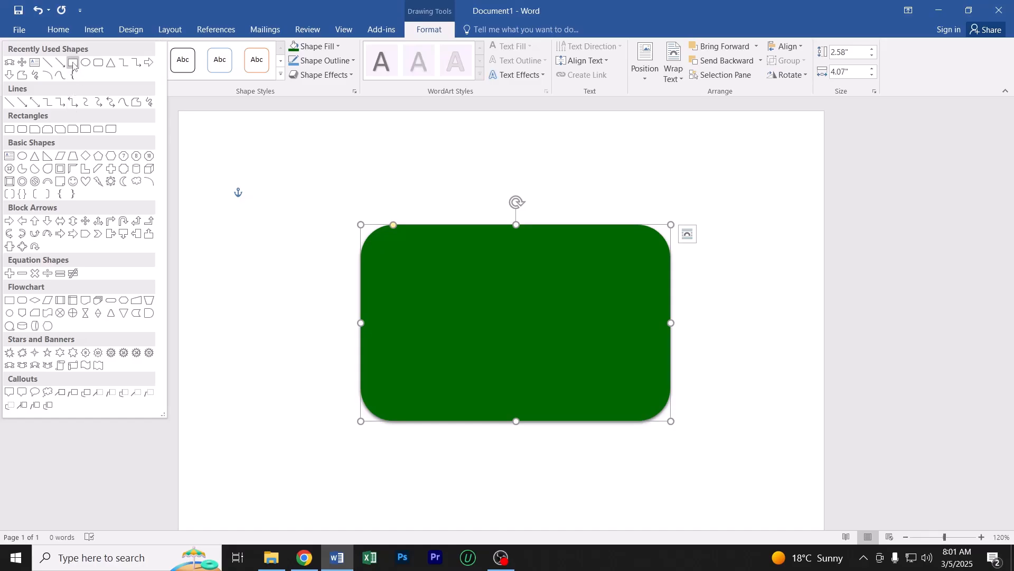
pyautogui.click(73, 63)
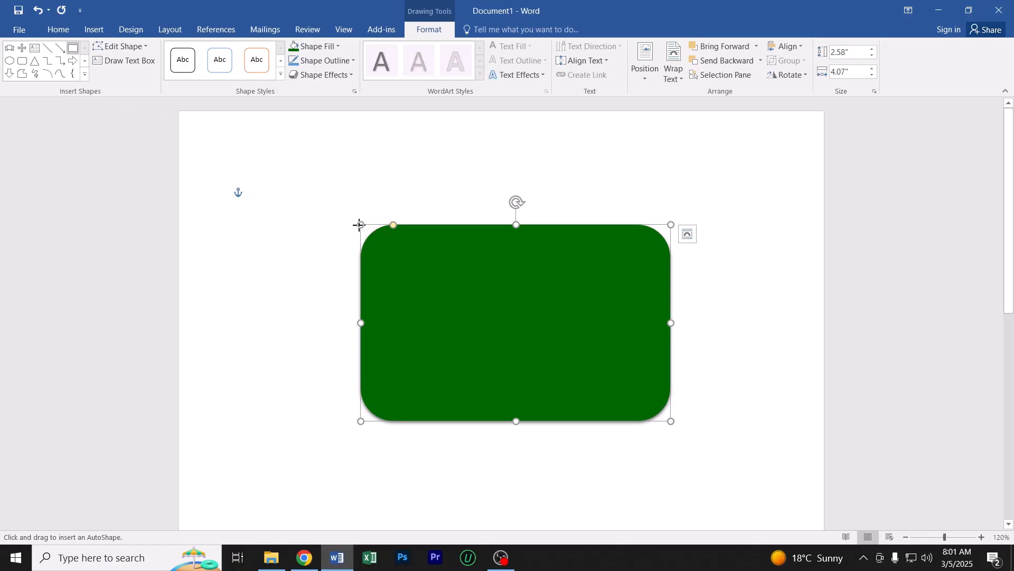
pyautogui.moveTo(360, 225); pyautogui.dragTo(673, 423)
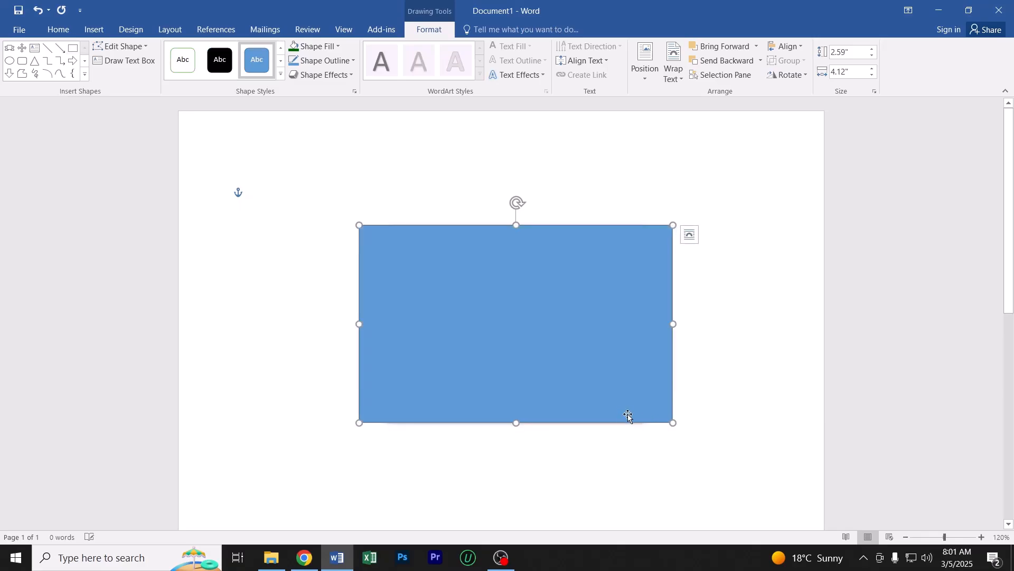
# Undo the new rectangle and the dark green fill, and delete the wood-textured rounded rectangle
pyautogui.hotkey('ctrl', 'z')
pyautogui.hotkey('ctrl', 'z')
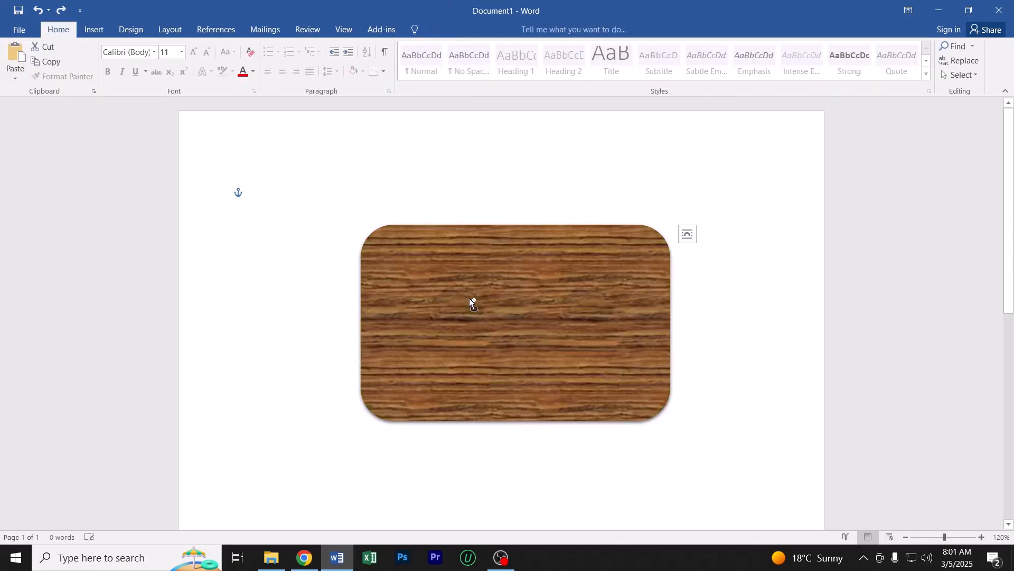
pyautogui.click(469, 298)
pyautogui.rightClick(453, 284)
pyautogui.click(427, 278)
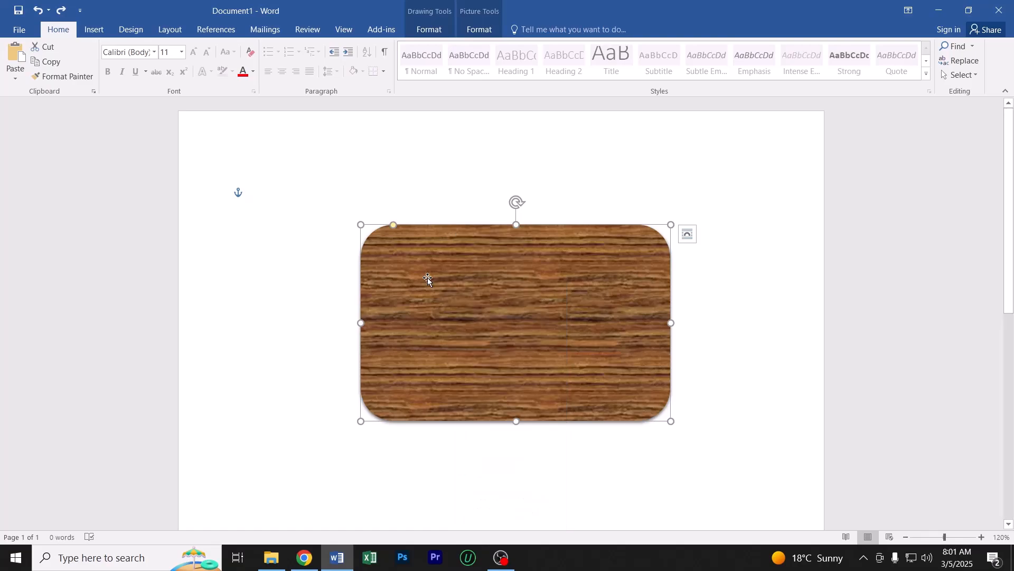
pyautogui.press('Delete')
# Draw a rectangle about 2.82" high and 4.91" wide in the upper part of the page, and fill it with dark green
pyautogui.click(96, 28)
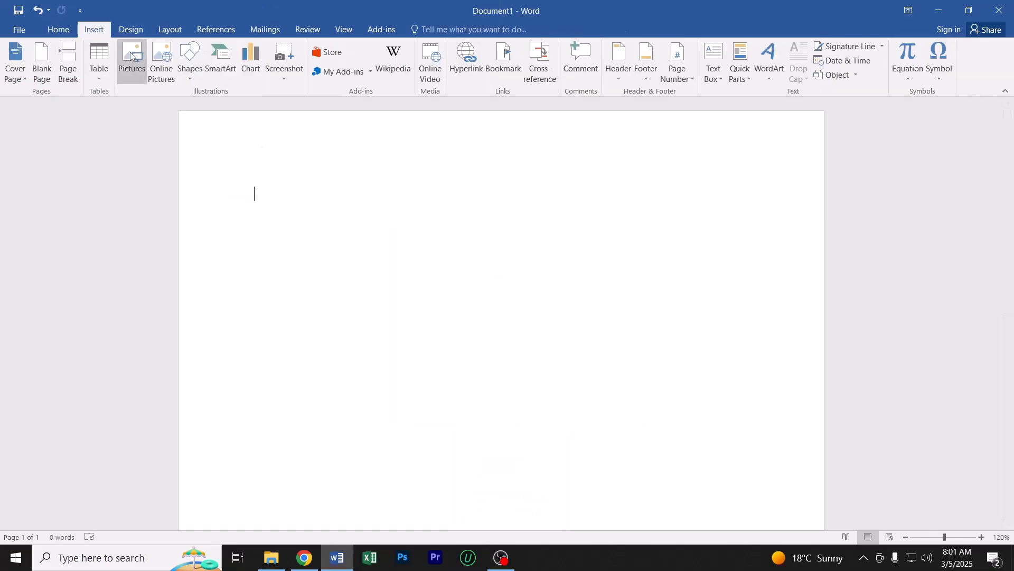
pyautogui.click(190, 63)
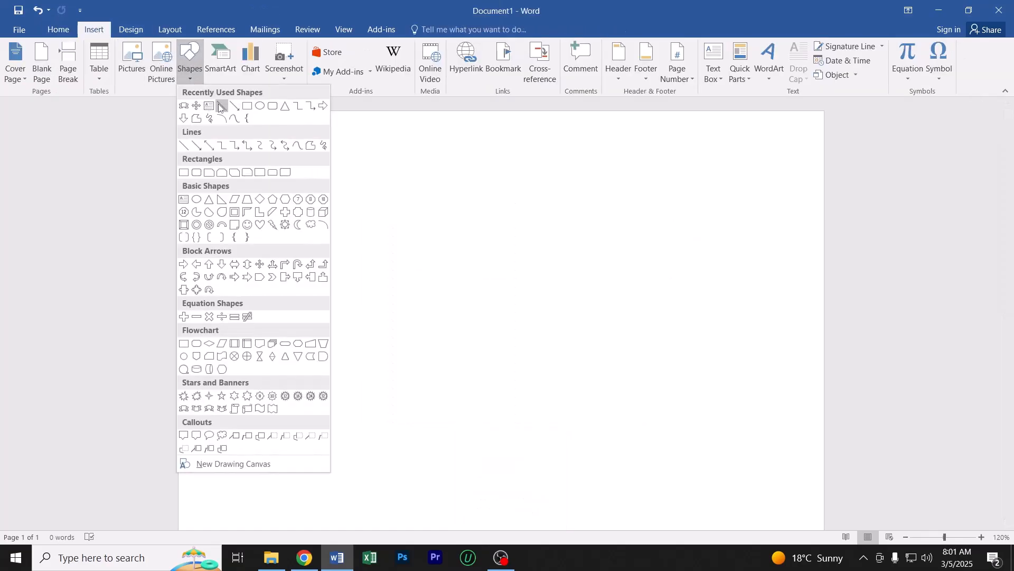
pyautogui.click(248, 106)
pyautogui.moveTo(320, 218)
pyautogui.mouseDown()
pyautogui.moveTo(611, 379)
pyautogui.moveTo(703, 444)
pyautogui.moveTo(694, 434)
pyautogui.mouseUp()
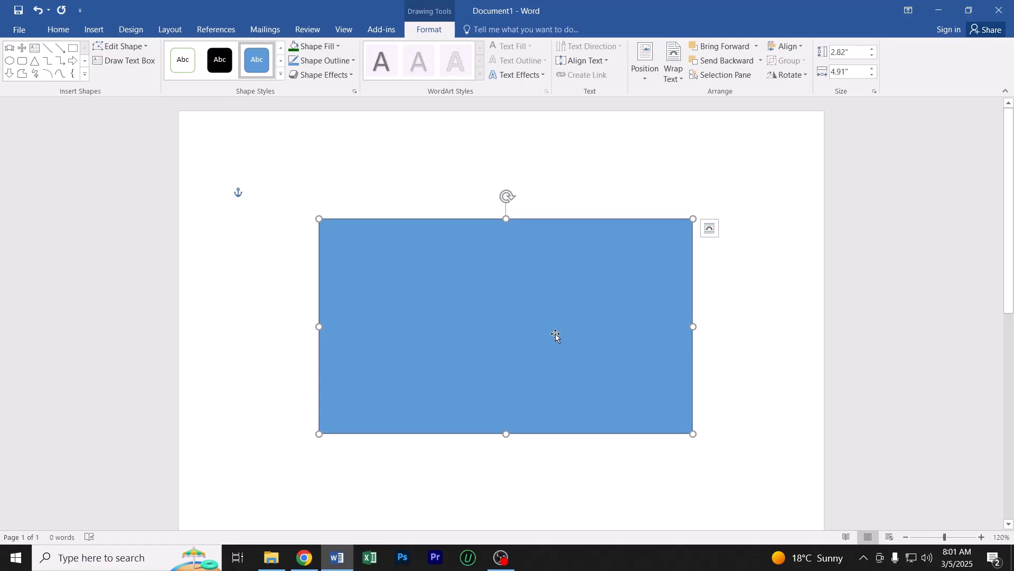
pyautogui.click(320, 47)
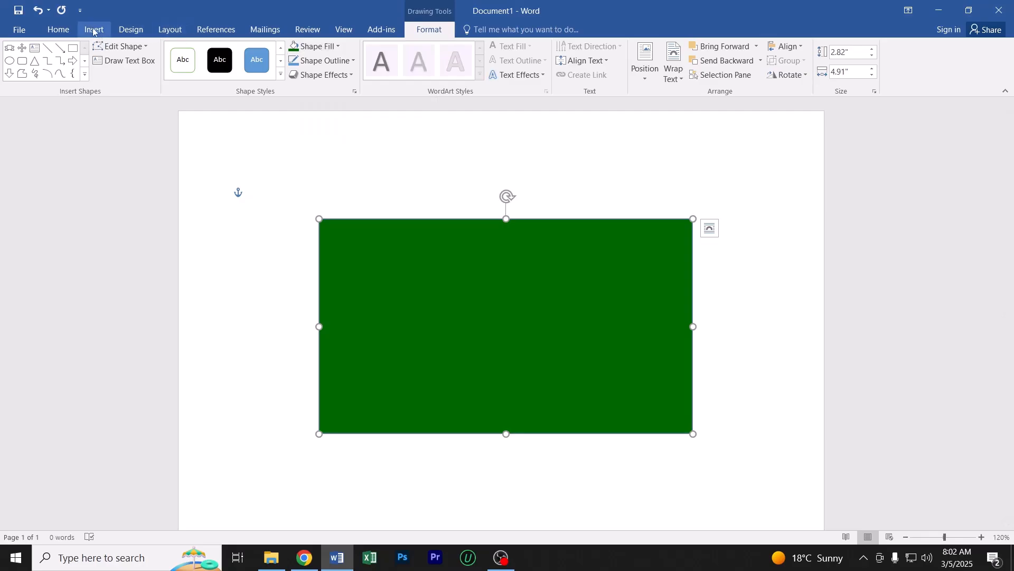
# Draw a circle about 1.56" high and 1.54" wide on the green rectangle, and move it to the rectangle's middle
pyautogui.click(94, 30)
pyautogui.click(190, 61)
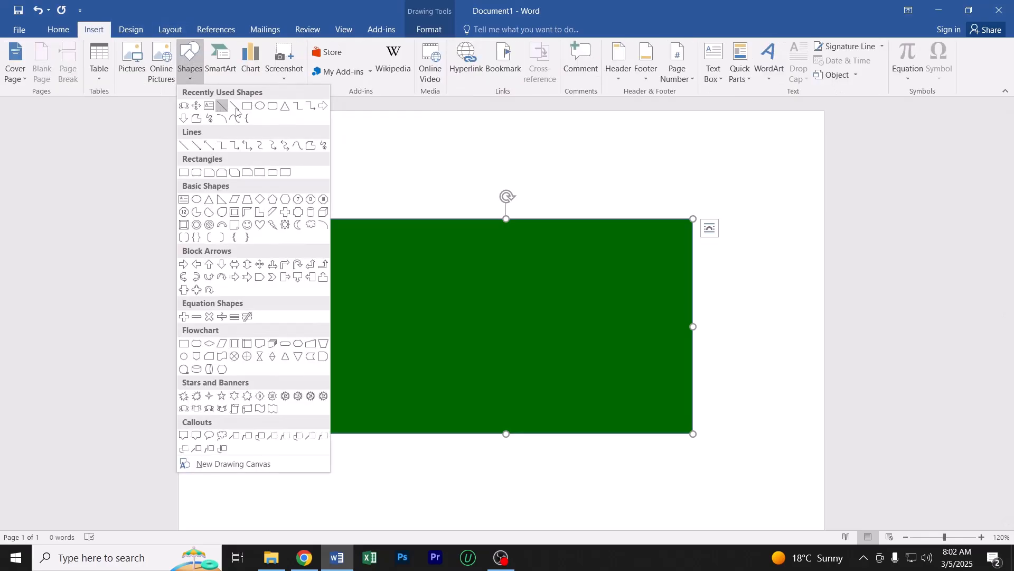
pyautogui.click(260, 106)
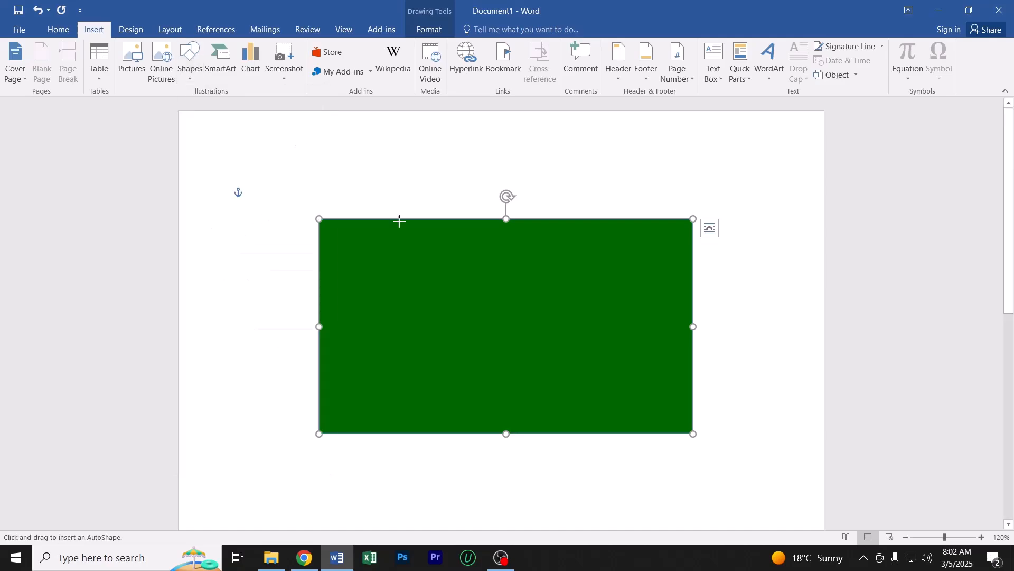
pyautogui.moveTo(428, 272); pyautogui.dragTo(546, 391)
pyautogui.moveTo(473, 332)
pyautogui.mouseDown()
pyautogui.moveTo(494, 327)
pyautogui.moveTo(498, 292)
pyautogui.moveTo(498, 319)
pyautogui.moveTo(478, 320)
pyautogui.moveTo(487, 320)
pyautogui.mouseUp()
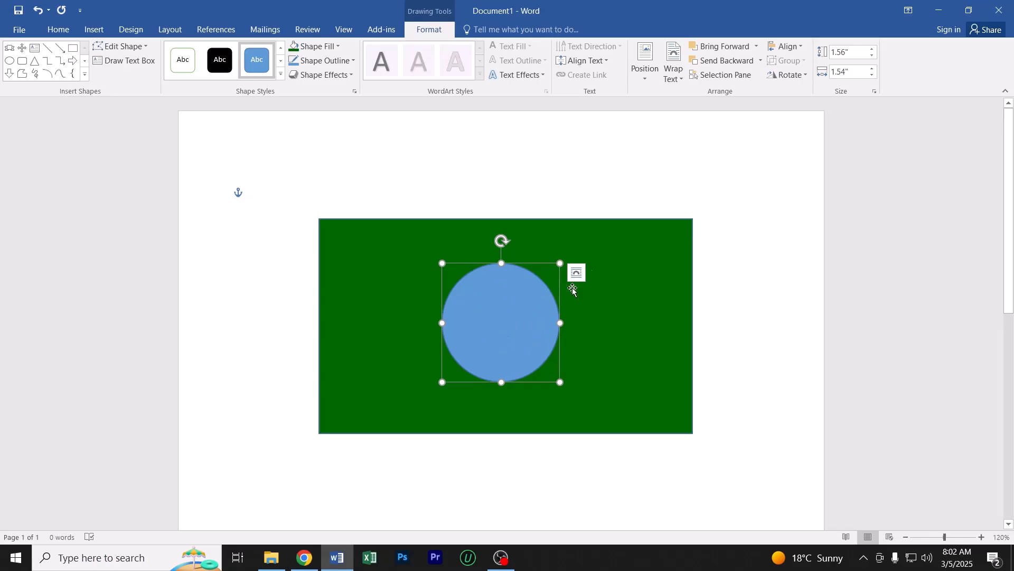
# Fill the circle with the standard red color, and deselect it
pyautogui.click(626, 254)
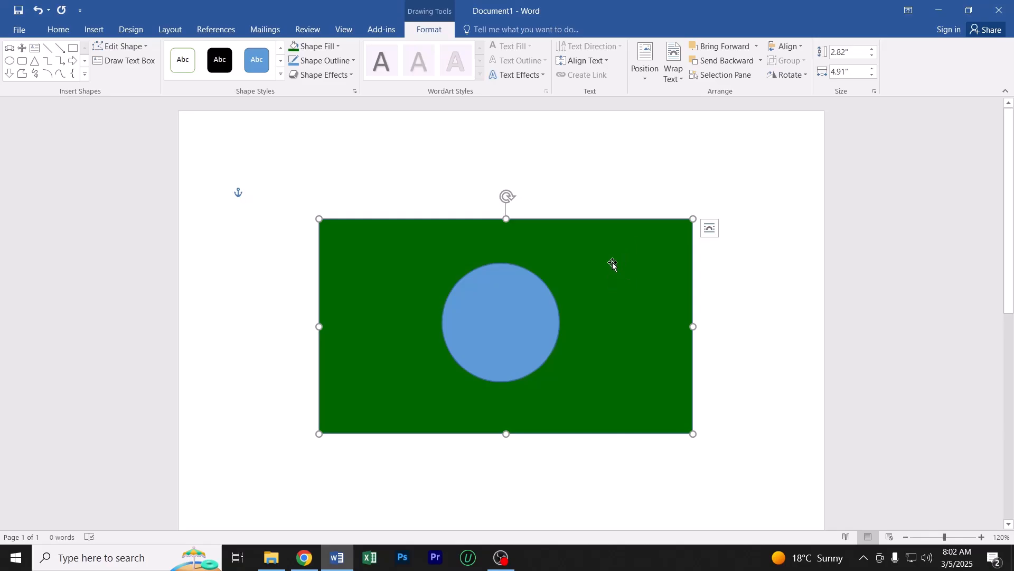
pyautogui.click(494, 321)
pyautogui.click(602, 267)
pyautogui.click(490, 316)
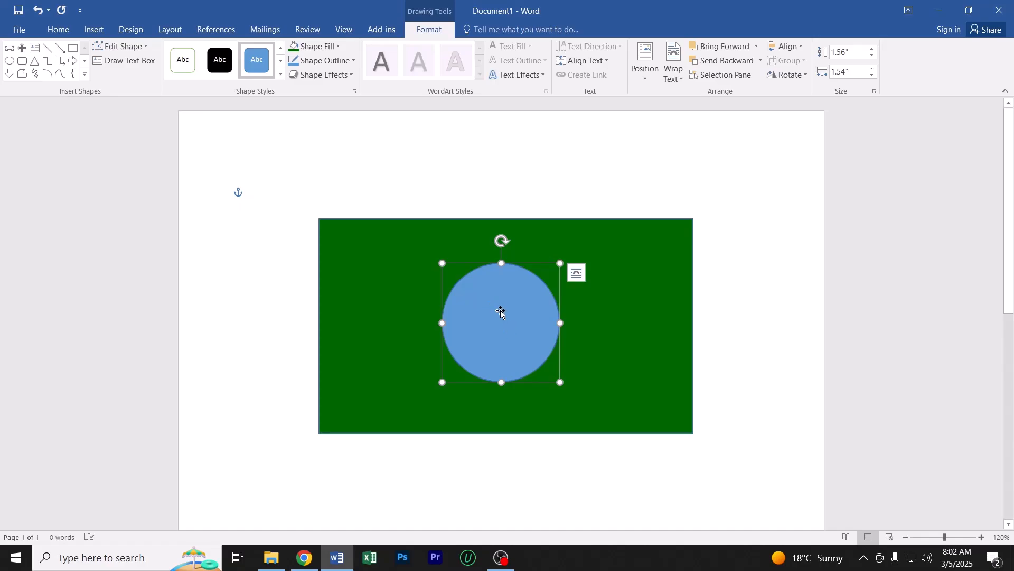
pyautogui.click(316, 49)
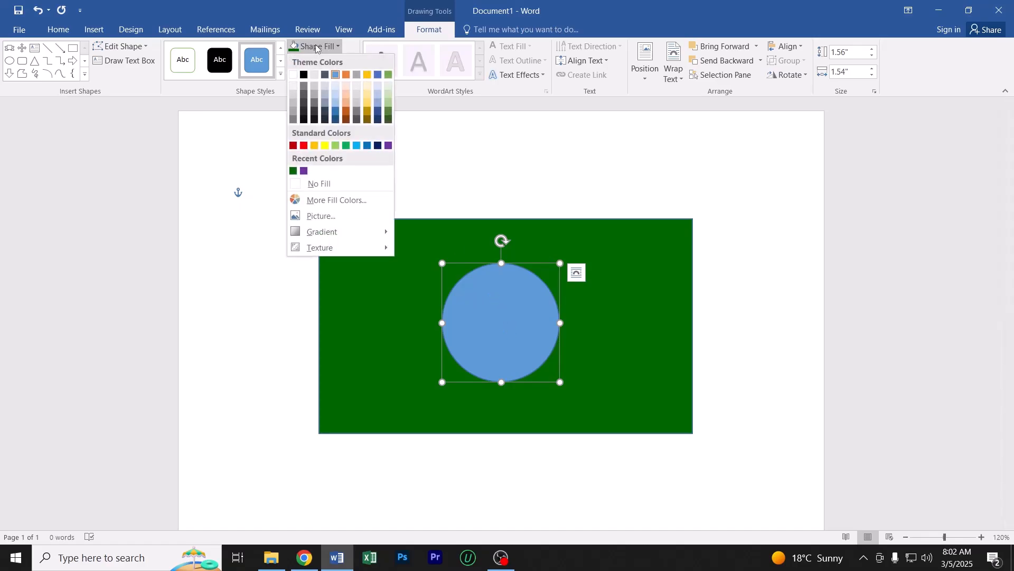
pyautogui.click(304, 146)
pyautogui.click(215, 231)
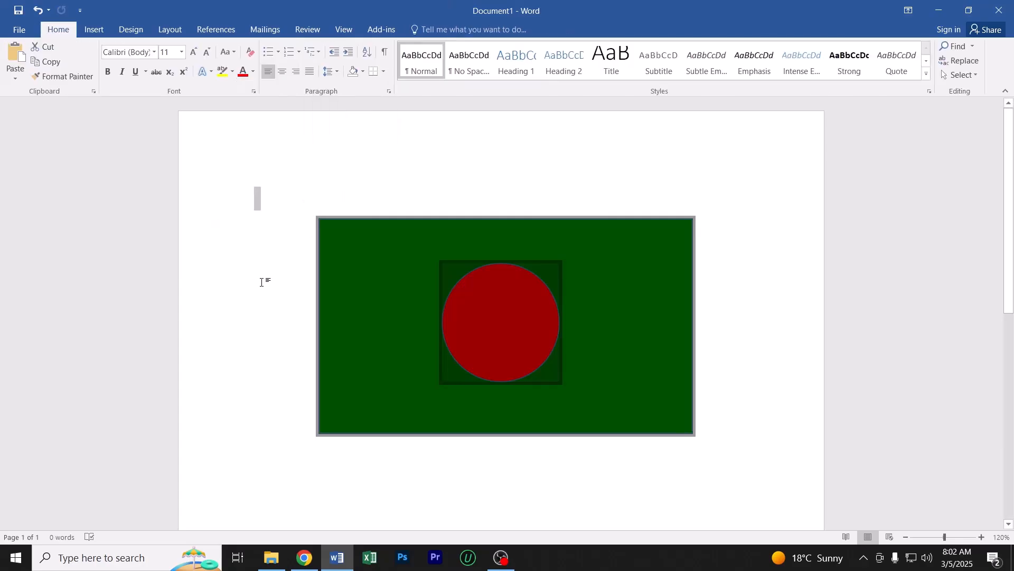
pyautogui.click(304, 275)
# Widen the green rectangle slightly to the right, and shift the red circle right to center it again
pyautogui.click(642, 316)
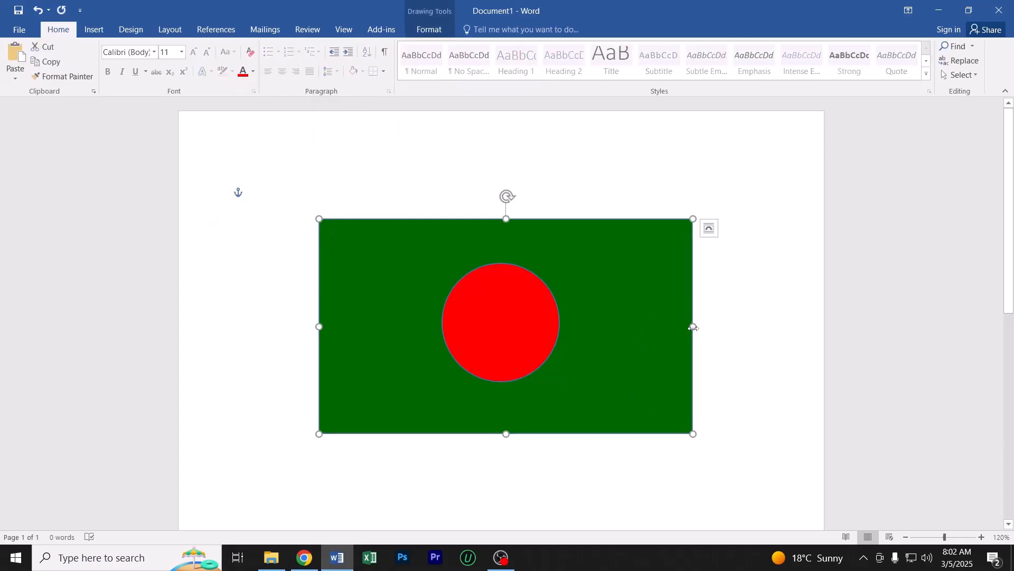
pyautogui.moveTo(693, 326); pyautogui.dragTo(709, 327)
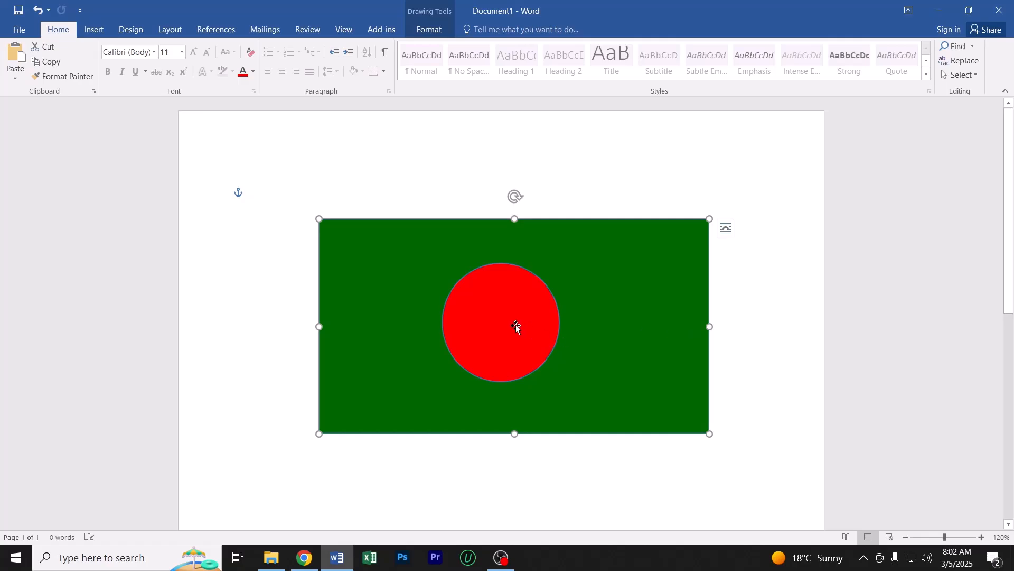
pyautogui.moveTo(516, 325); pyautogui.dragTo(526, 326)
pyautogui.click(397, 313)
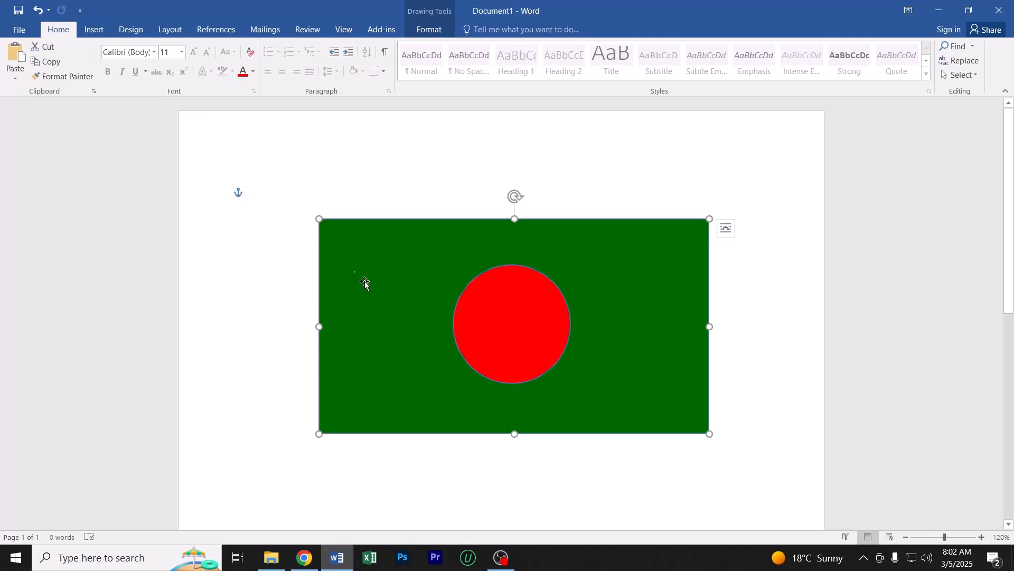
pyautogui.click(265, 270)
pyautogui.scroll(-3, 490, 340)
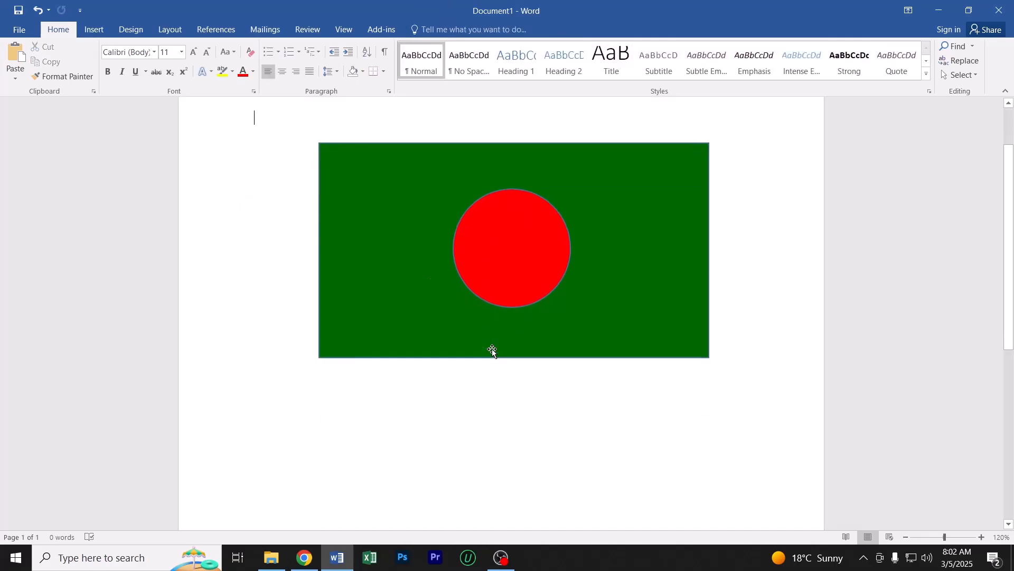
# Delete the red circle and the green rectangle to leave the page blank
pyautogui.click(507, 243)
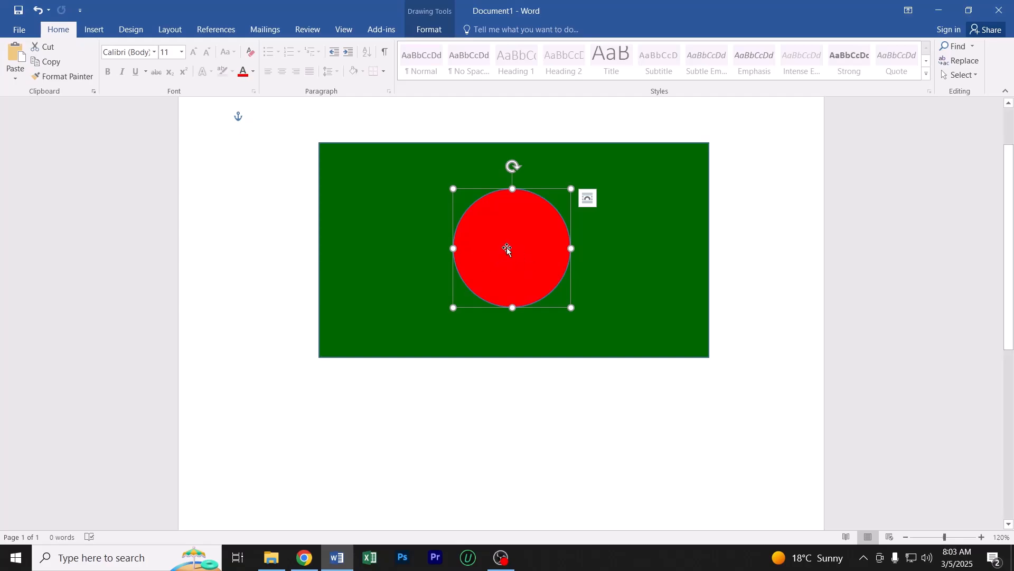
pyautogui.press('Delete')
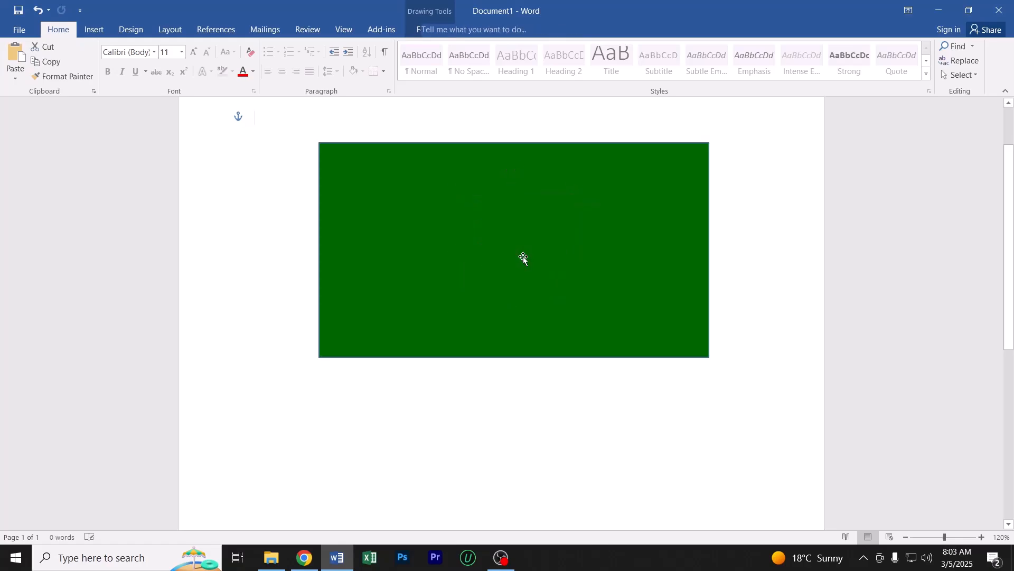
pyautogui.click(492, 253)
pyautogui.press('Delete')
pyautogui.scroll(3, 468, 274)
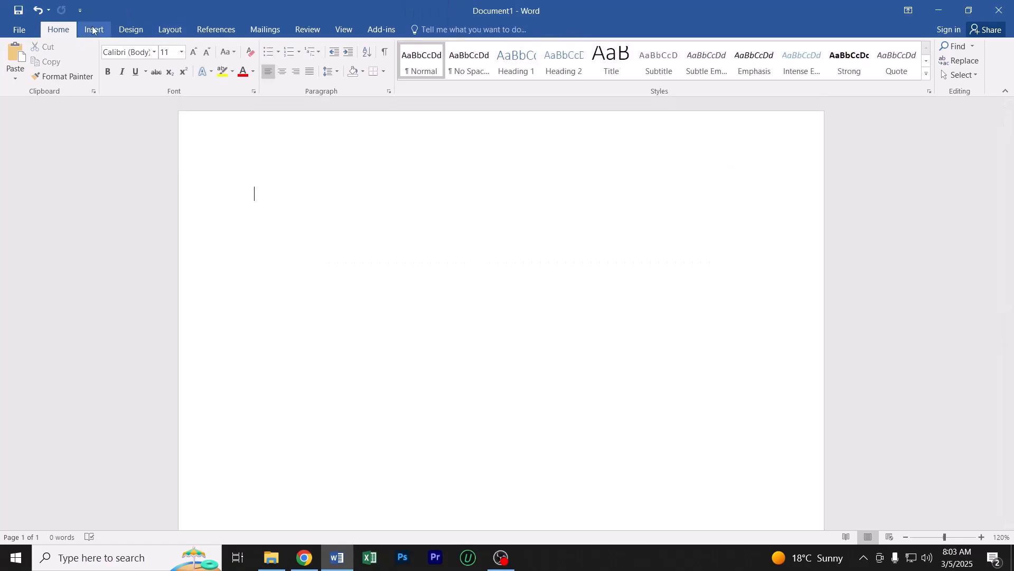
pyautogui.keyDown('ctrl'); pyautogui.scroll(-1, 329, 229); pyautogui.keyUp('ctrl')
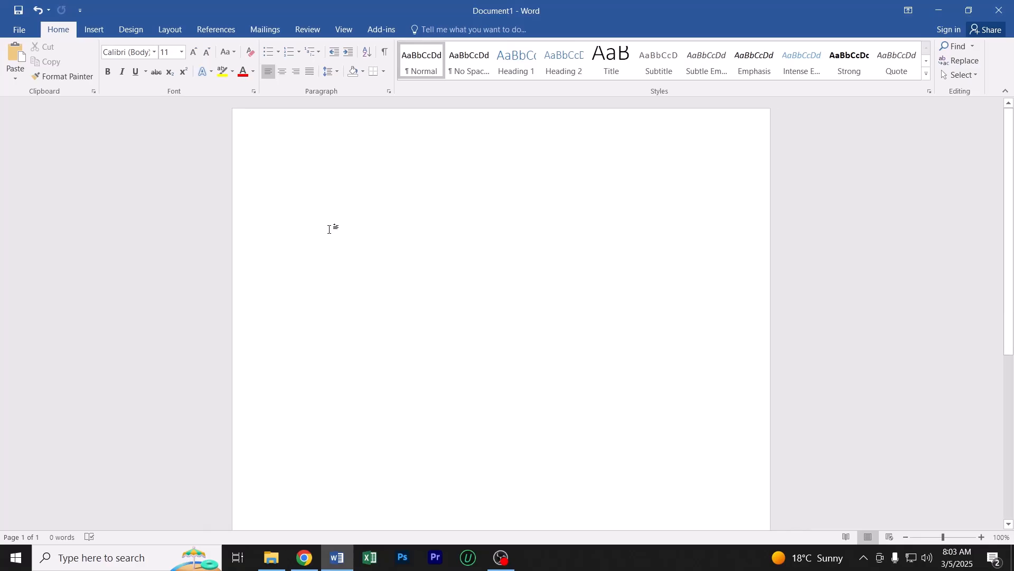
pyautogui.keyDown('ctrl'); pyautogui.scroll(-5, 381, 236); pyautogui.keyUp('ctrl')
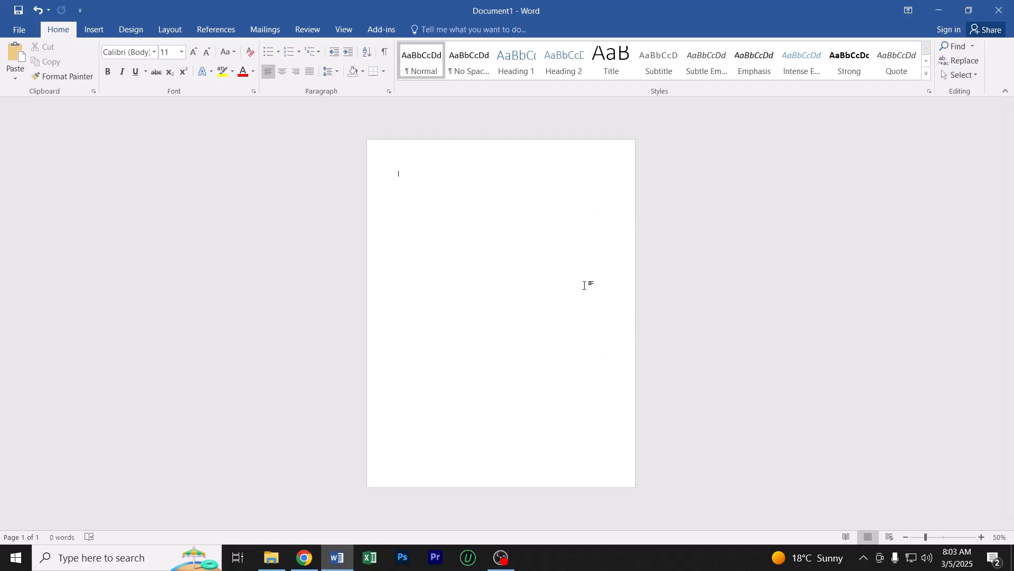
pyautogui.keyDown('ctrl'); pyautogui.scroll(5, 522, 286); pyautogui.keyUp('ctrl')
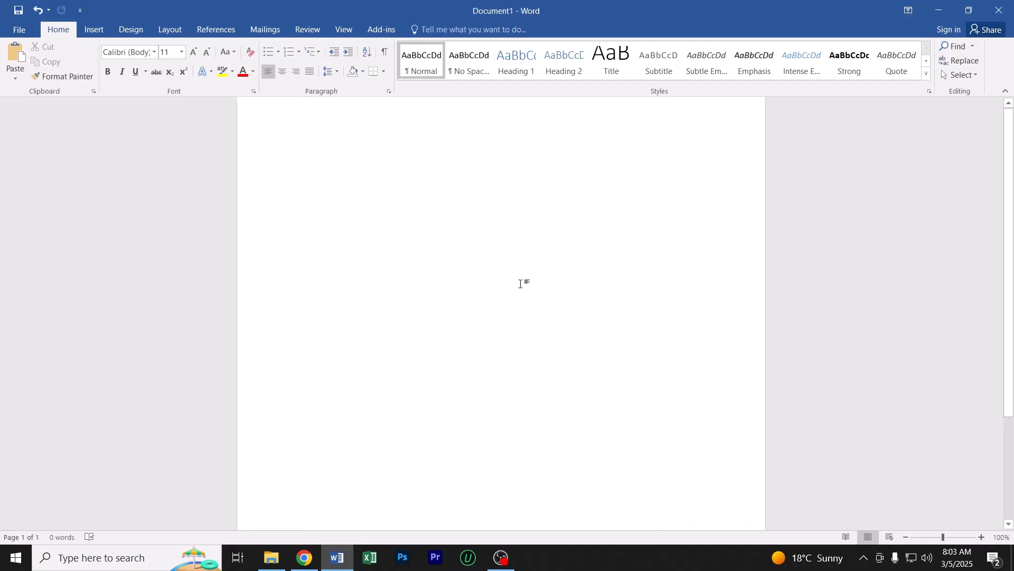
# Draw a flowchart Document shape across the top of the page, spanning its full width, about 2.94" high and 8.64" wide
pyautogui.click(95, 30)
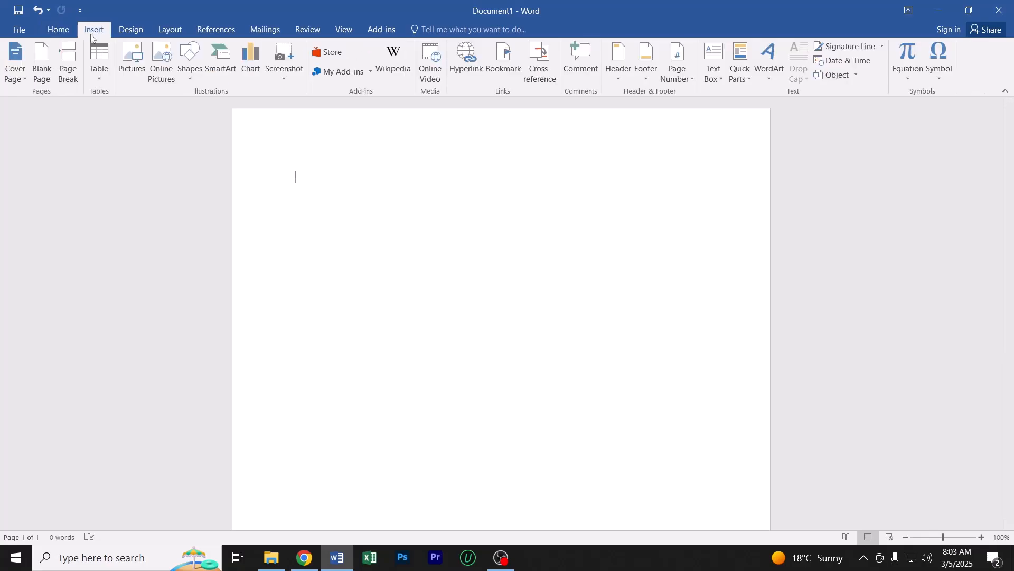
pyautogui.click(189, 61)
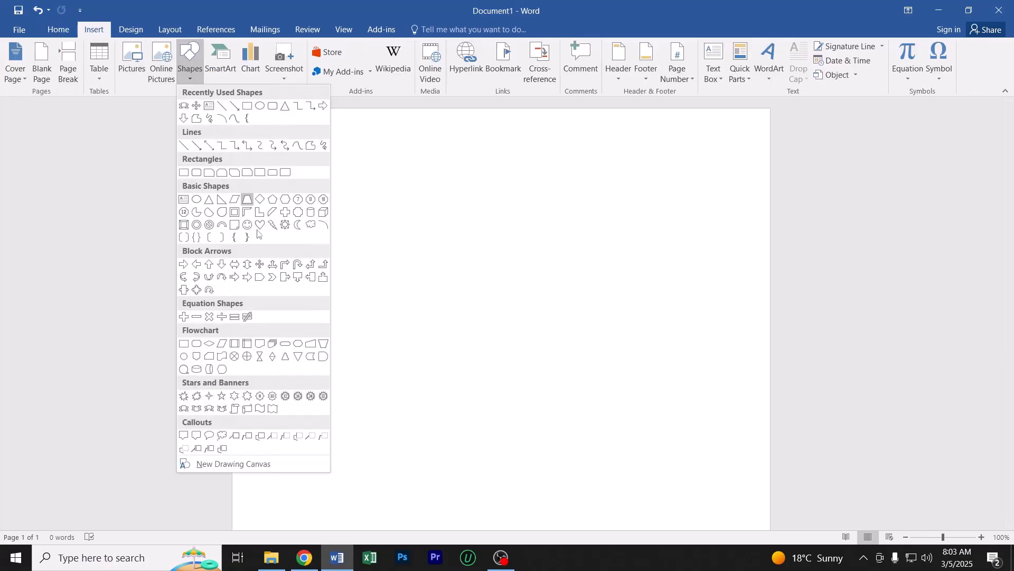
pyautogui.click(260, 344)
pyautogui.moveTo(259, 157)
pyautogui.mouseDown()
pyautogui.moveTo(526, 296)
pyautogui.moveTo(785, 335)
pyautogui.mouseUp()
pyautogui.moveTo(609, 271); pyautogui.dragTo(571, 220)
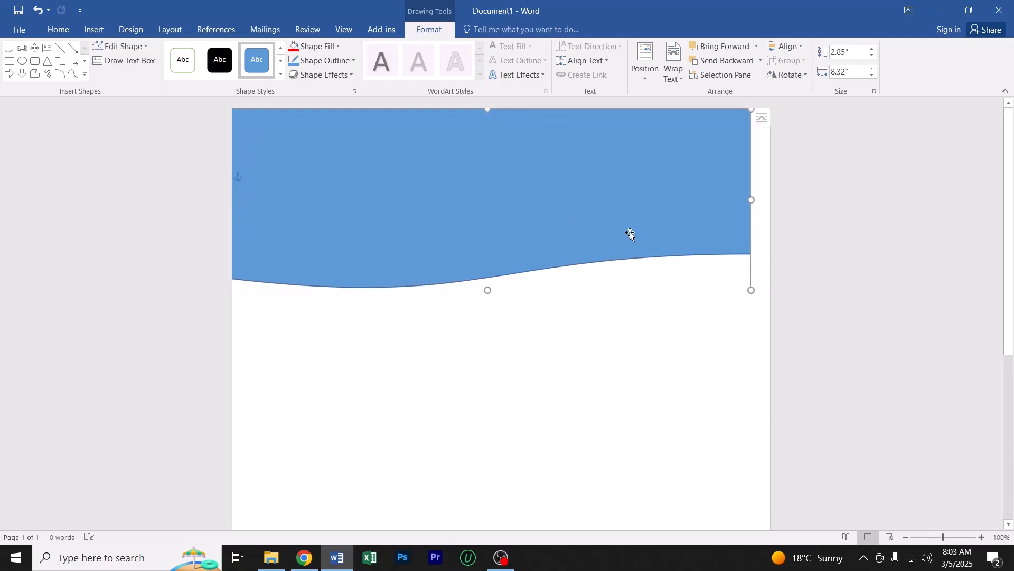
pyautogui.moveTo(751, 290); pyautogui.dragTo(771, 296)
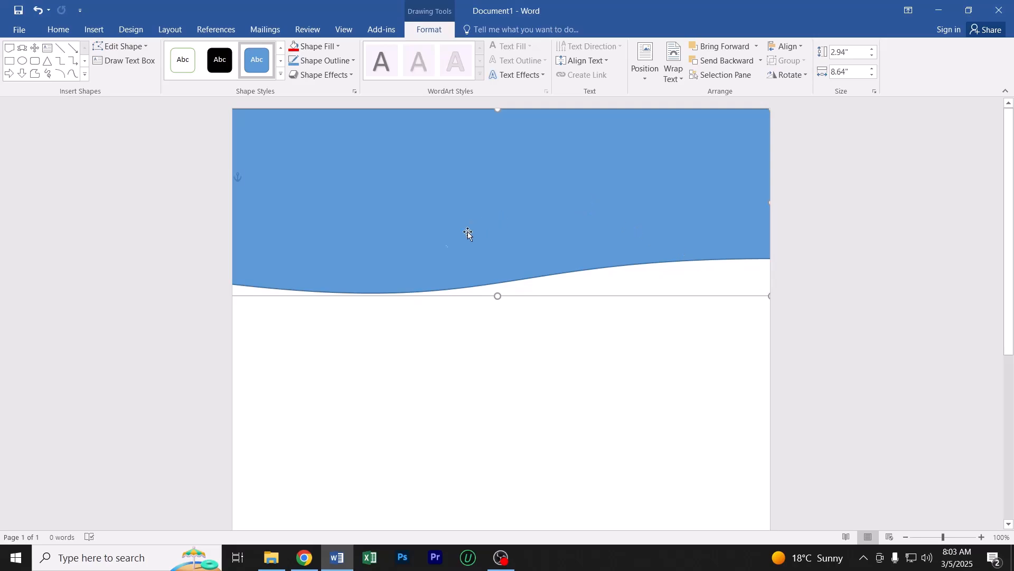
# Nudge the wave shape upward past the page's top edge so it forms a shallower header band
pyautogui.click(442, 352)
pyautogui.keyDown('ctrl'); pyautogui.scroll(-3, 437, 353); pyautogui.keyUp('ctrl')
pyautogui.keyDown('ctrl'); pyautogui.scroll(-3, 437, 353); pyautogui.keyUp('ctrl')
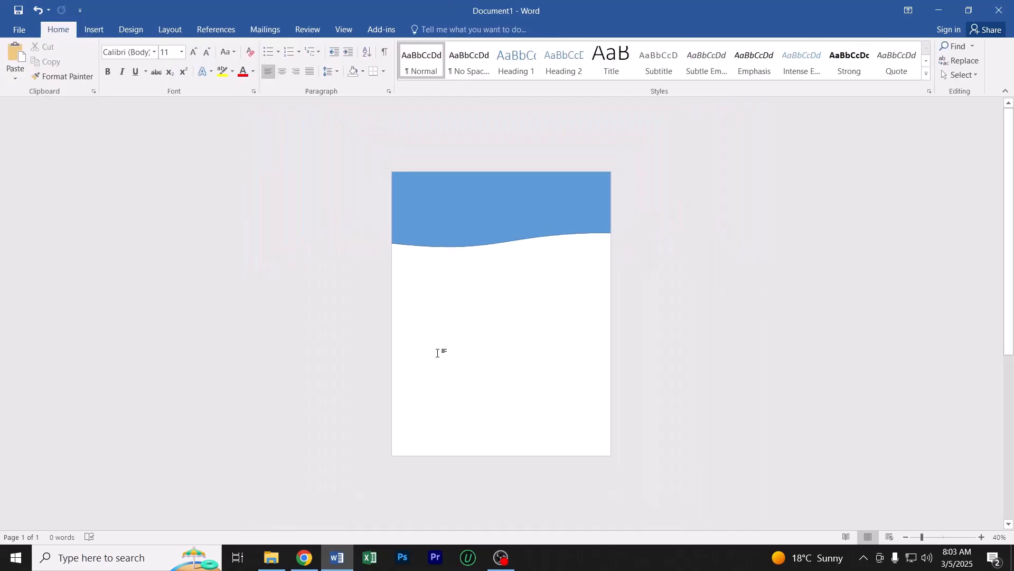
pyautogui.keyDown('ctrl'); pyautogui.scroll(3, 454, 222); pyautogui.keyUp('ctrl')
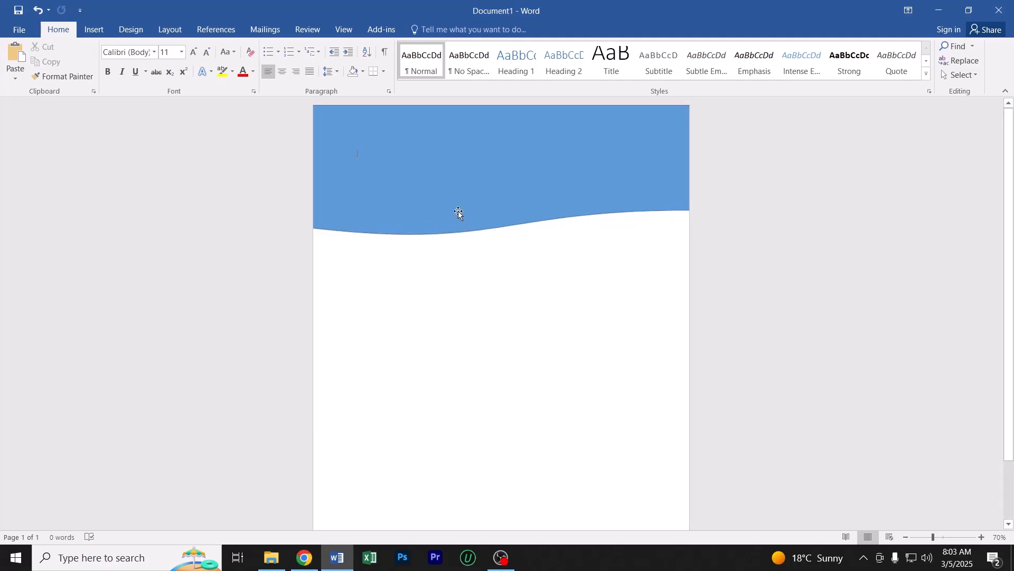
pyautogui.click(458, 211)
pyautogui.press('Up')
pyautogui.press('Up')
pyautogui.press('Up')
pyautogui.press('Up')
pyautogui.press('Up')
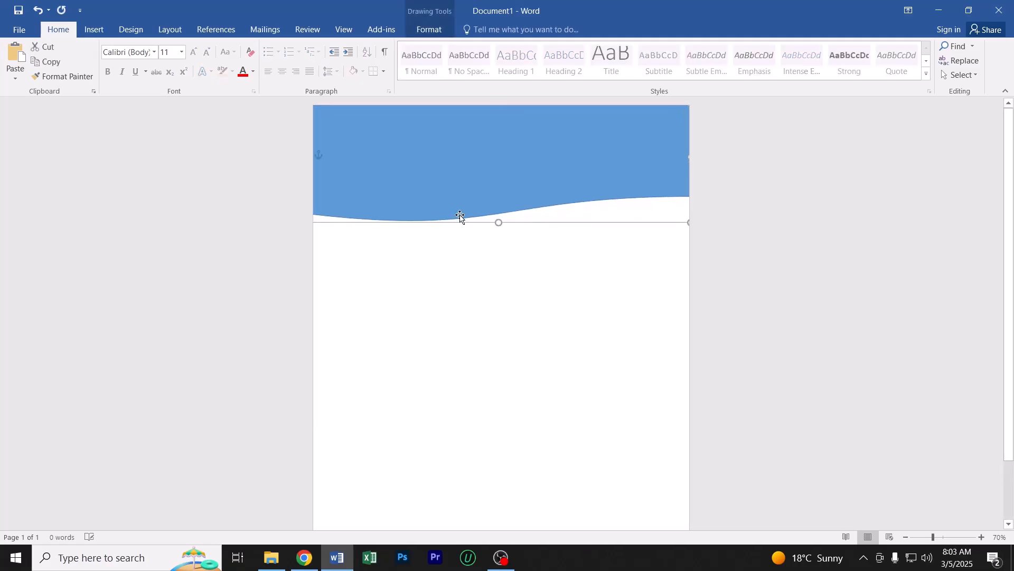
pyautogui.press('Up')
pyautogui.press('Up')
pyautogui.press('Up')
pyautogui.press('Up')
pyautogui.press('Up')
pyautogui.press('Up')
pyautogui.press('Up')
pyautogui.press('Up')
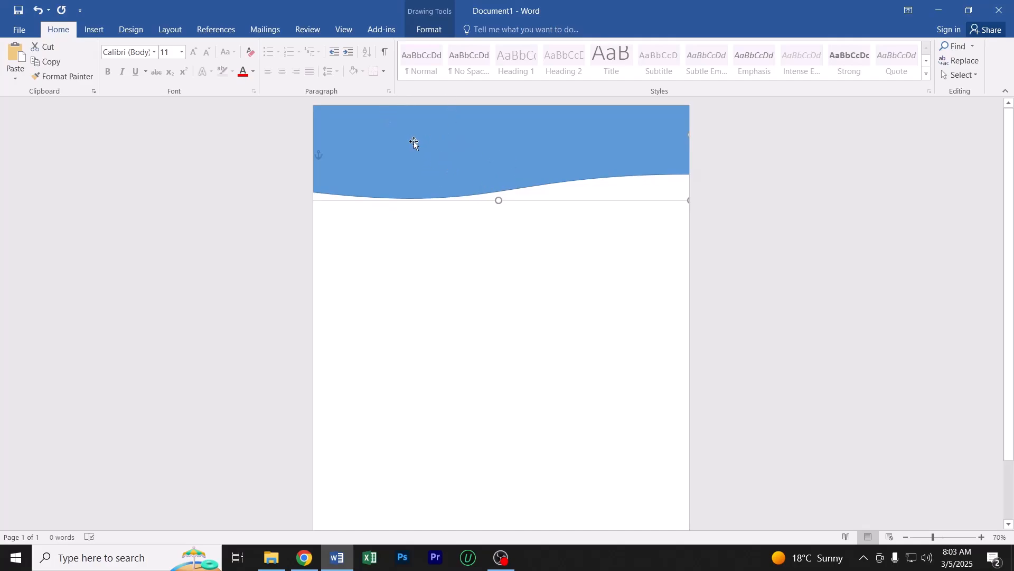
# Fill the header wave shape with the standard blue color, and deselect it
pyautogui.click(429, 29)
pyautogui.click(312, 49)
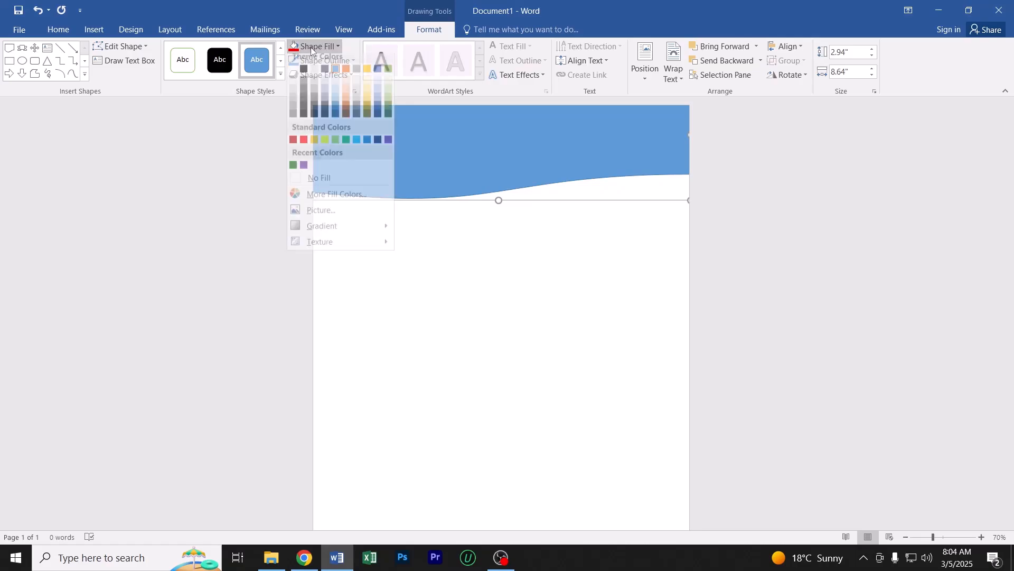
pyautogui.click(367, 146)
pyautogui.click(459, 312)
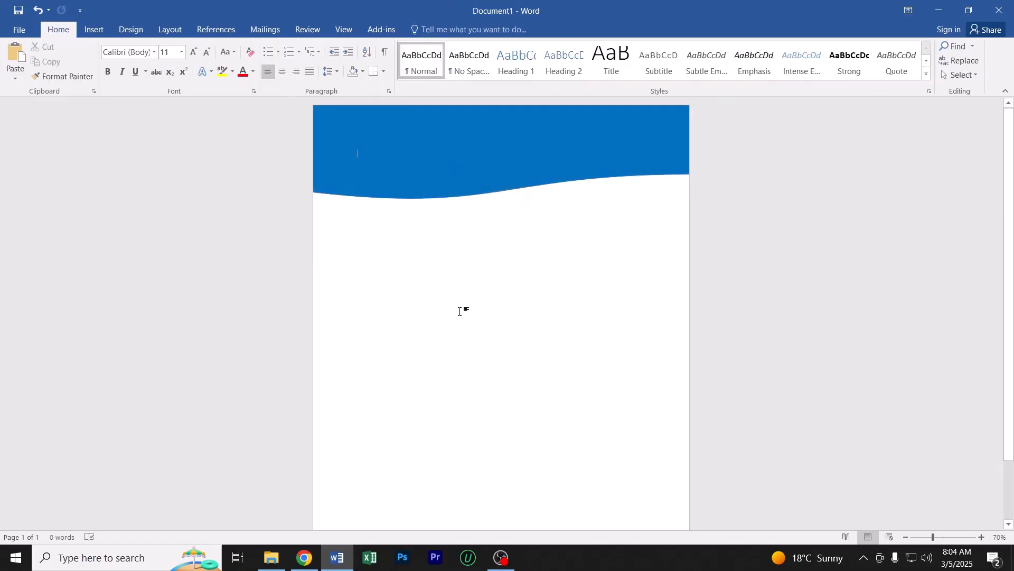
# Enter the filler text "asdshadgshadgshadgsdhgsahdsadsads" behind the header shape, then move the shape aside to reveal it and undo the move
pyautogui.scroll(-3, 459, 311)
pyautogui.scroll(3, 459, 311)
pyautogui.scroll(2, 460, 311)
pyautogui.write('dfgdfgdfgdf')
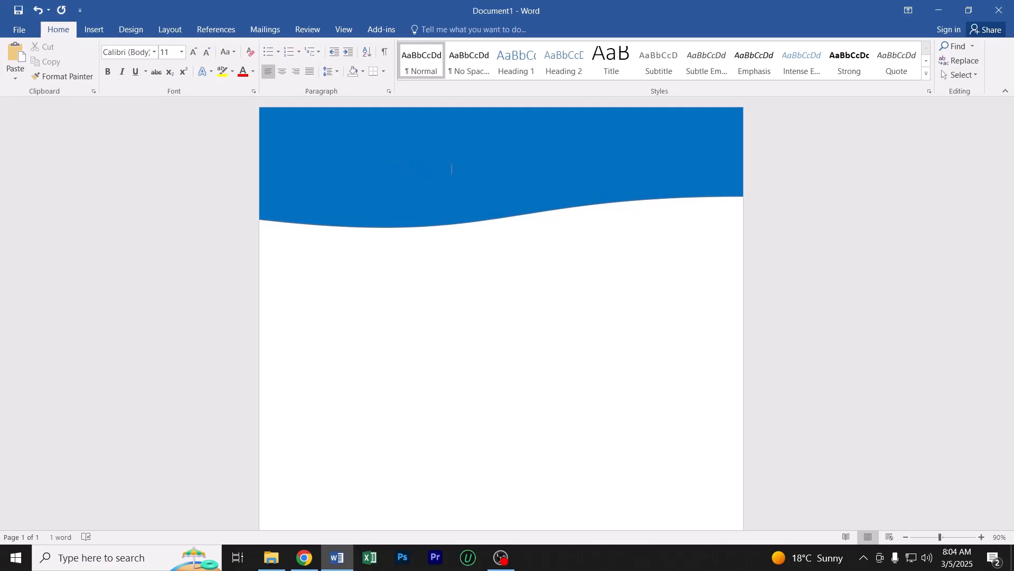
pyautogui.moveTo(383, 141)
pyautogui.mouseDown()
pyautogui.moveTo(528, 197)
pyautogui.moveTo(634, 213)
pyautogui.moveTo(579, 211)
pyautogui.mouseUp()
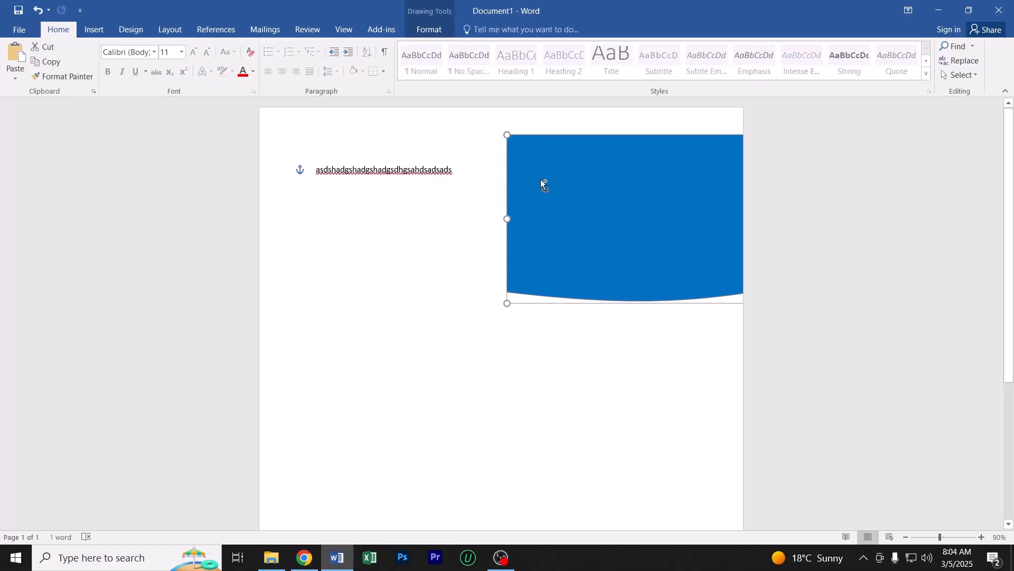
pyautogui.hotkey('ctrl', 'z')
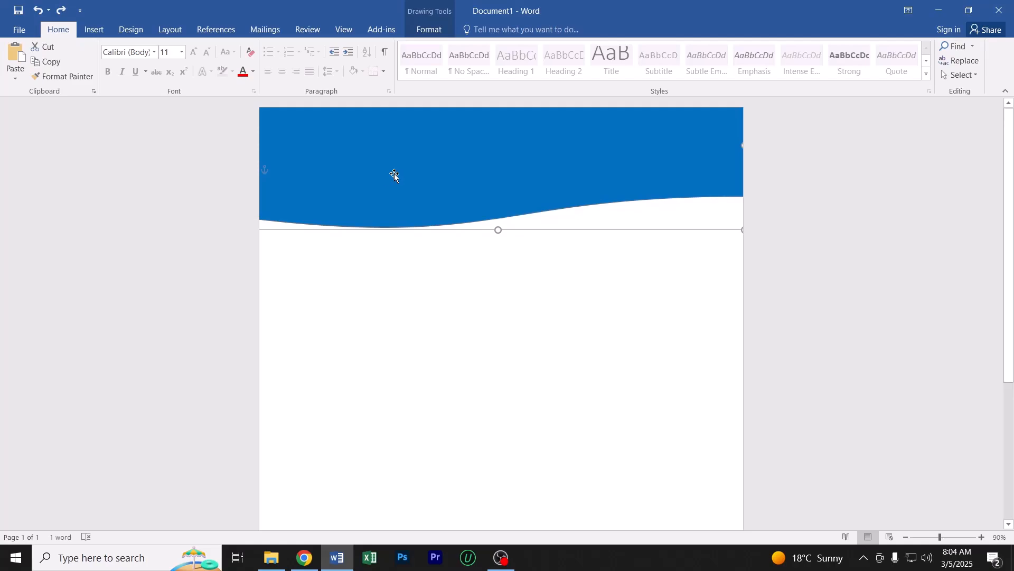
# Place a copy of the blue header wave below the original, and fill the copy with standard blue
pyautogui.scroll(-4, 417, 191)
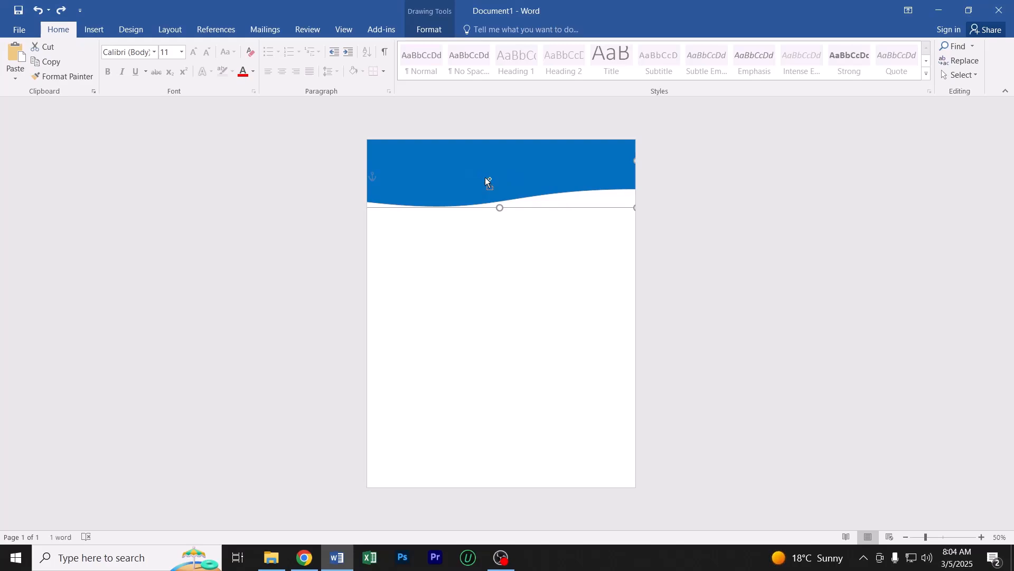
pyautogui.moveTo(470, 172); pyautogui.dragTo(476, 291)
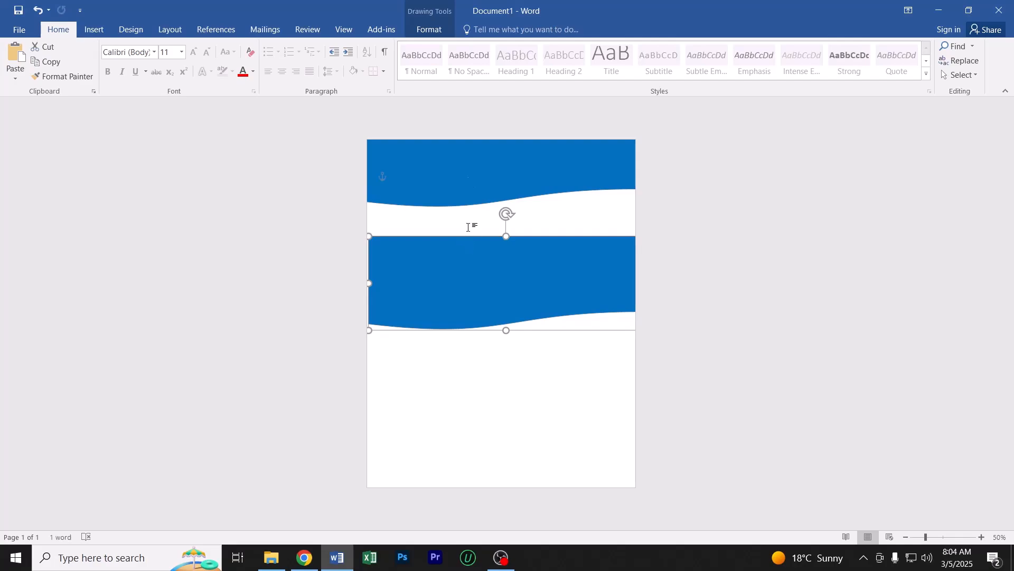
pyautogui.click(426, 32)
pyautogui.keyDown('ctrl'); pyautogui.scroll(4, 458, 240); pyautogui.keyUp('ctrl')
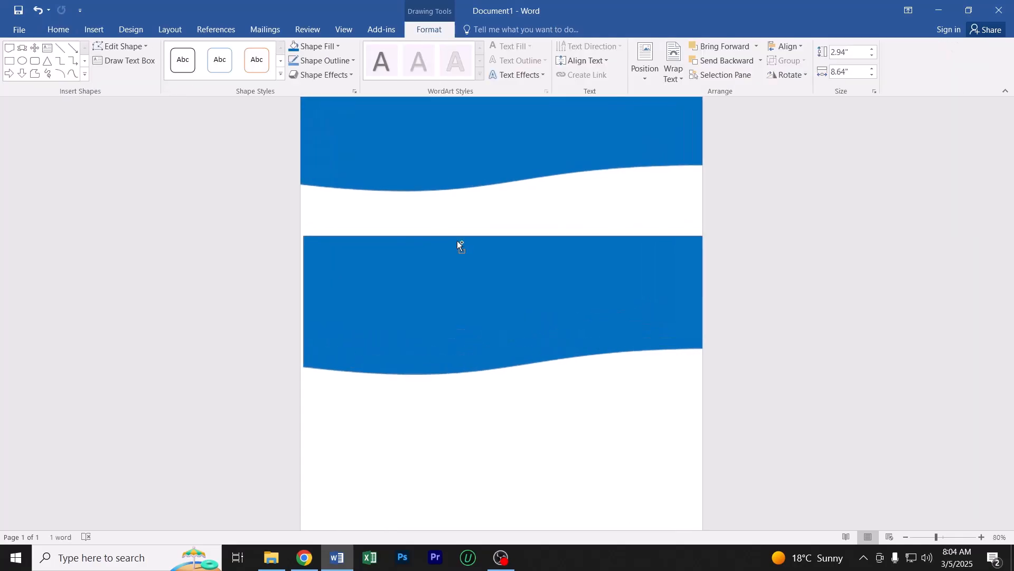
pyautogui.click(317, 47)
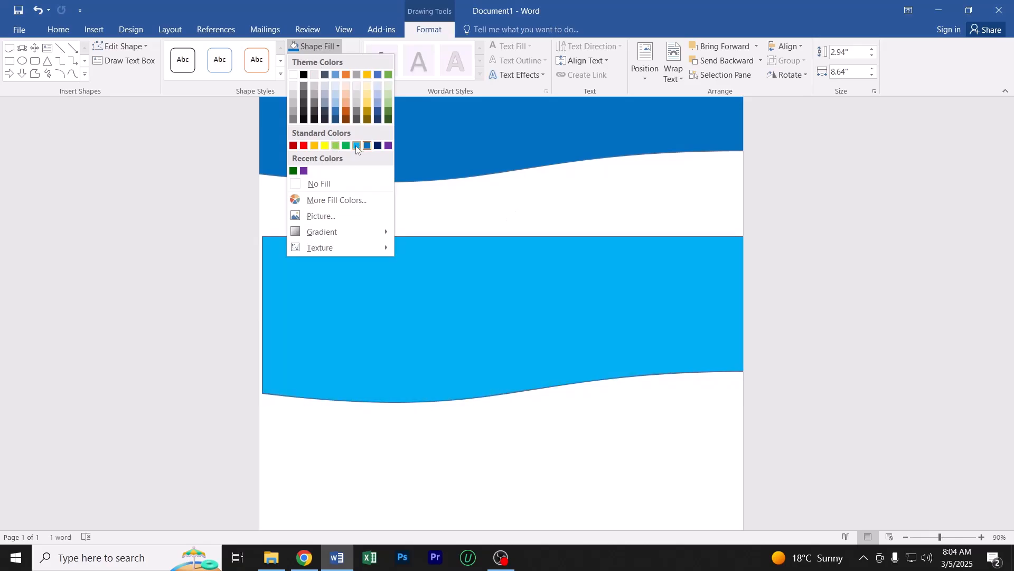
pyautogui.click(367, 146)
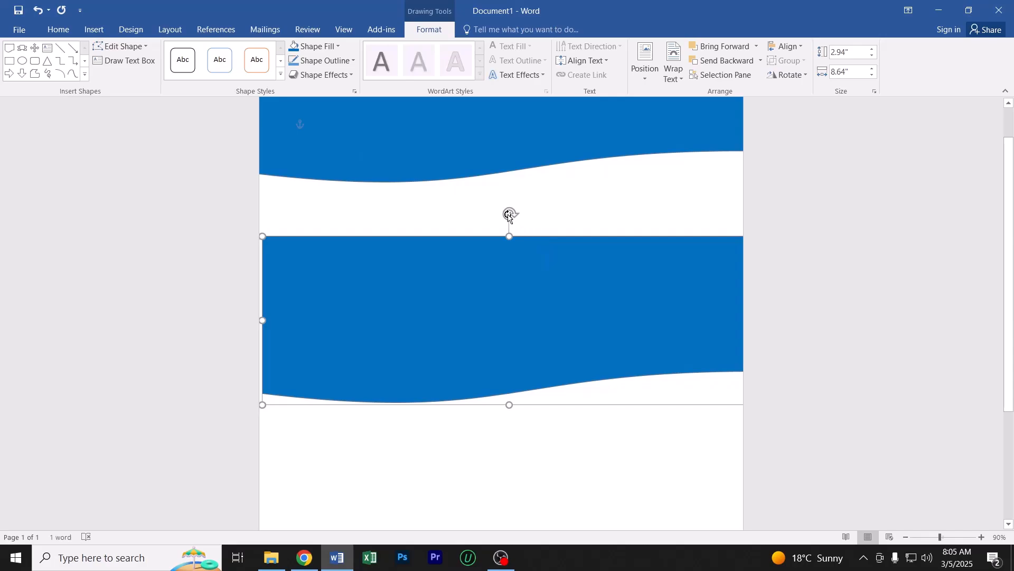
# Rotate the copied wave 180° so it is upside down, and move it to the page's bottom edge as a footer
pyautogui.moveTo(510, 213); pyautogui.dragTo(509, 425)
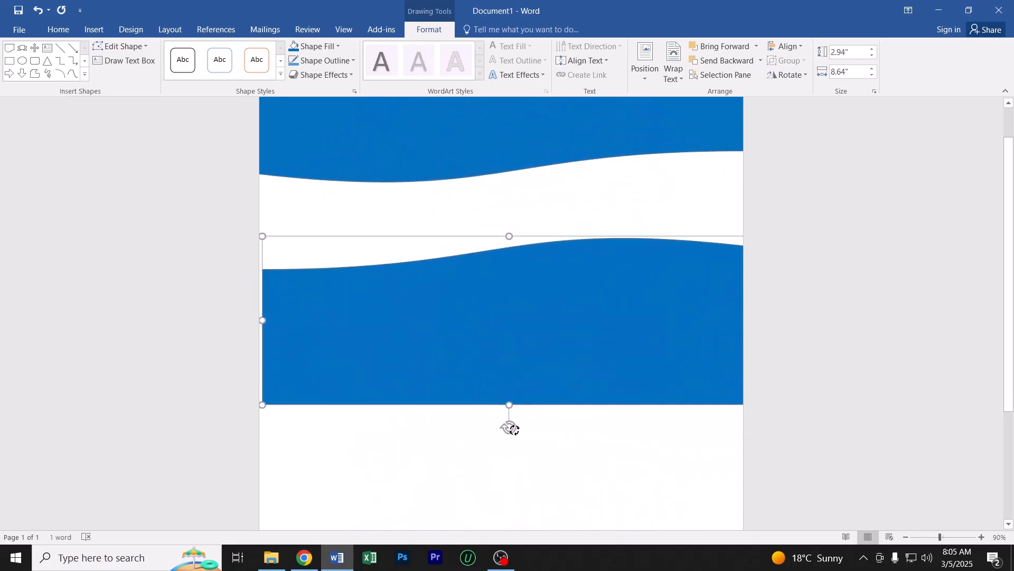
pyautogui.scroll(-2, 434, 397)
pyautogui.scroll(2, 434, 396)
pyautogui.moveTo(485, 365); pyautogui.dragTo(502, 390)
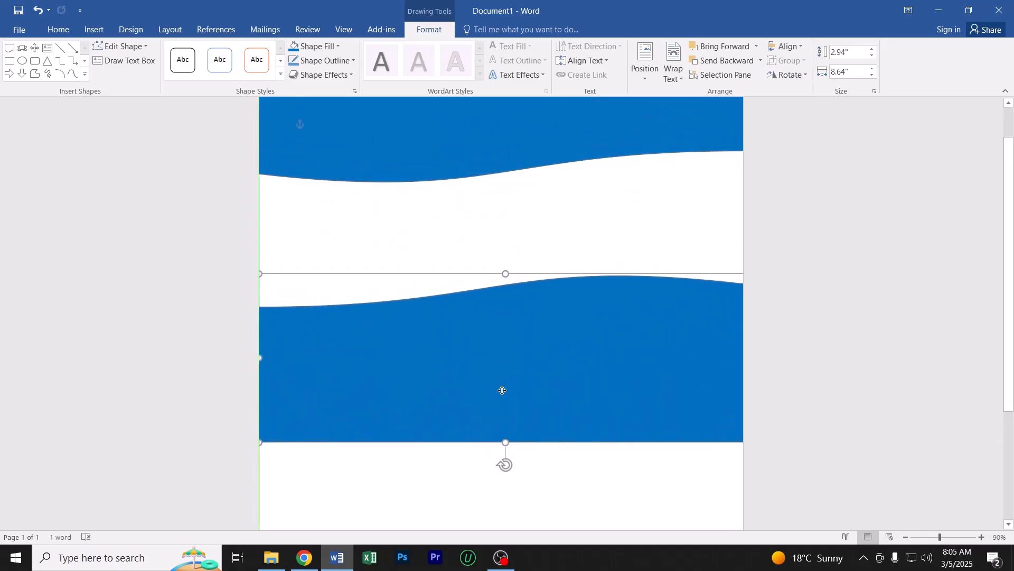
pyautogui.scroll(-7, 502, 390)
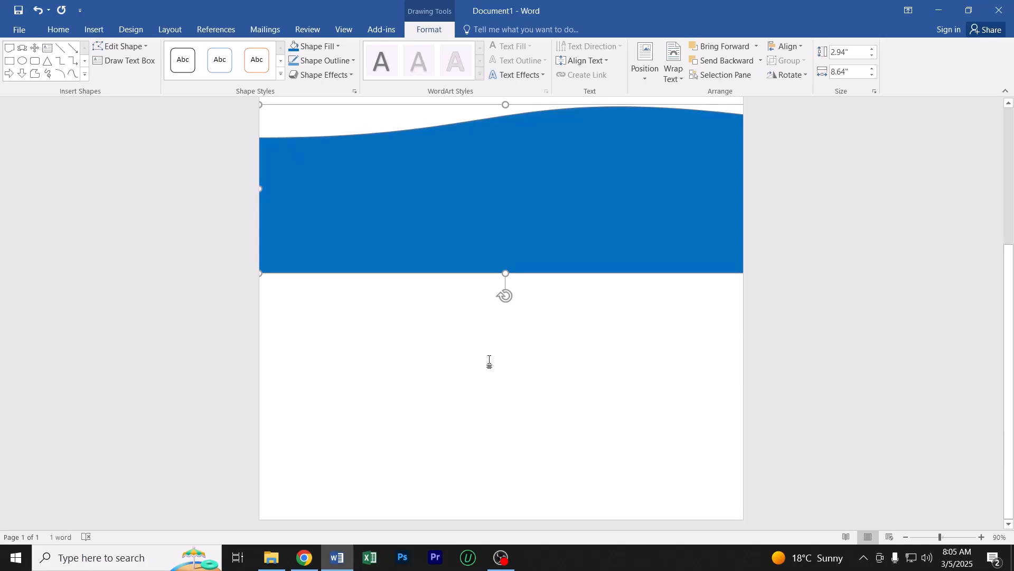
pyautogui.moveTo(473, 208); pyautogui.dragTo(469, 439)
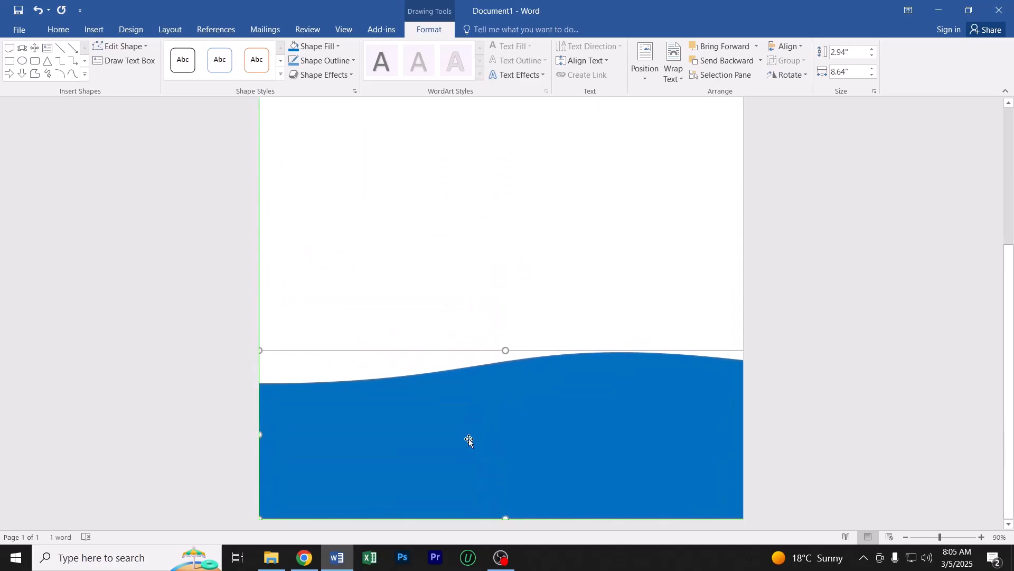
pyautogui.moveTo(534, 393); pyautogui.dragTo(538, 514)
pyautogui.moveTo(555, 478); pyautogui.dragTo(557, 495)
pyautogui.click(487, 361)
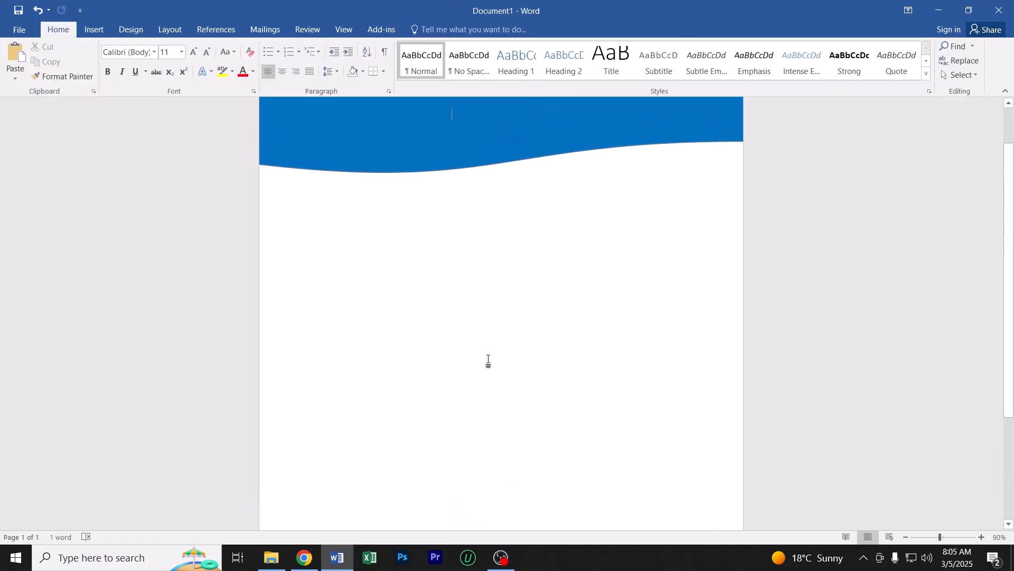
# Nudge the footer wave up slightly at the bottom of the page
pyautogui.scroll(-5, 488, 360)
pyautogui.scroll(3, 489, 359)
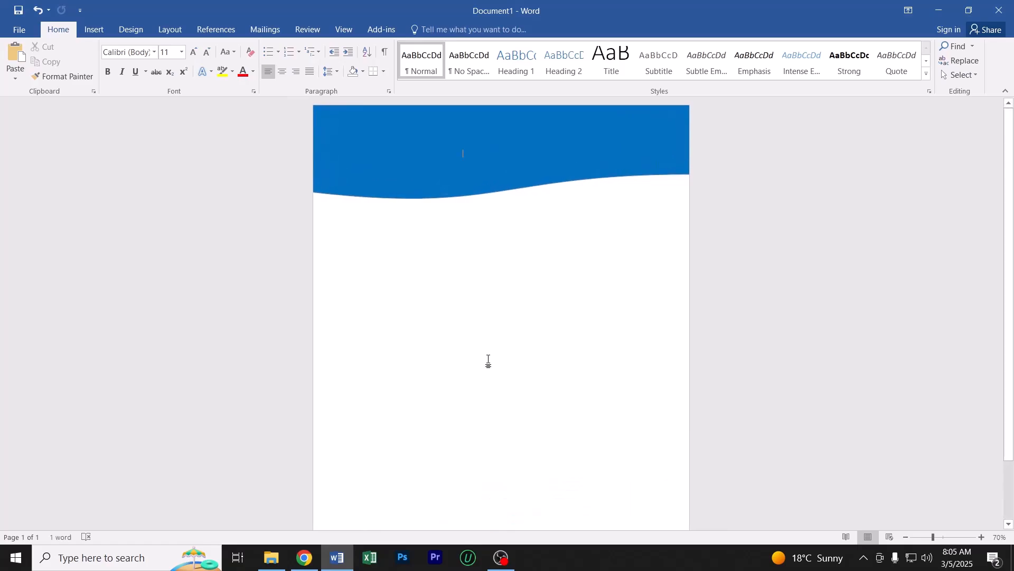
pyautogui.scroll(-1, 489, 359)
pyautogui.scroll(2, 488, 360)
pyautogui.scroll(-6, 488, 356)
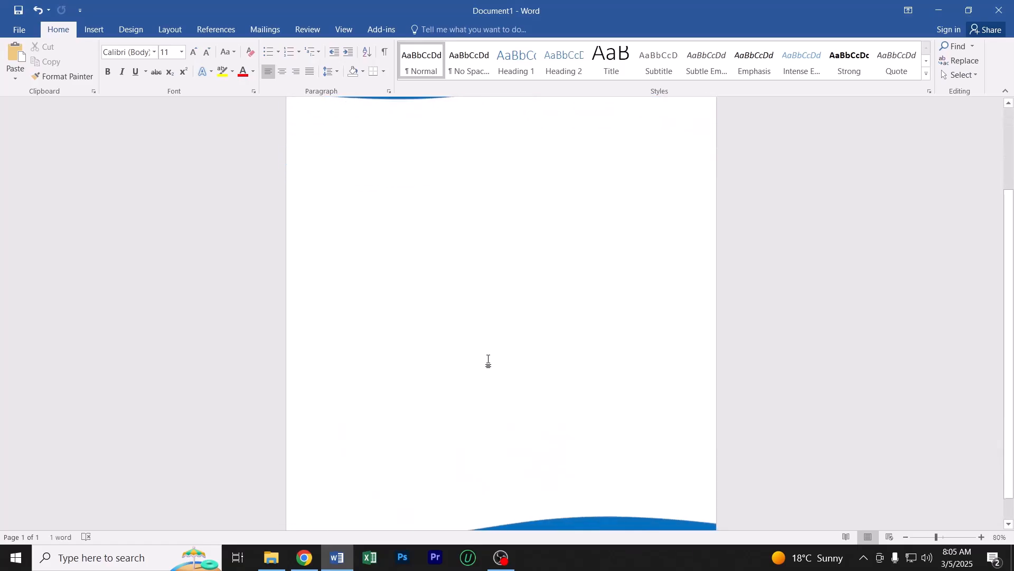
pyautogui.click(560, 503)
pyautogui.press('Up')
pyautogui.press('Up')
pyautogui.press('Up')
pyautogui.press('Up')
pyautogui.press('Up')
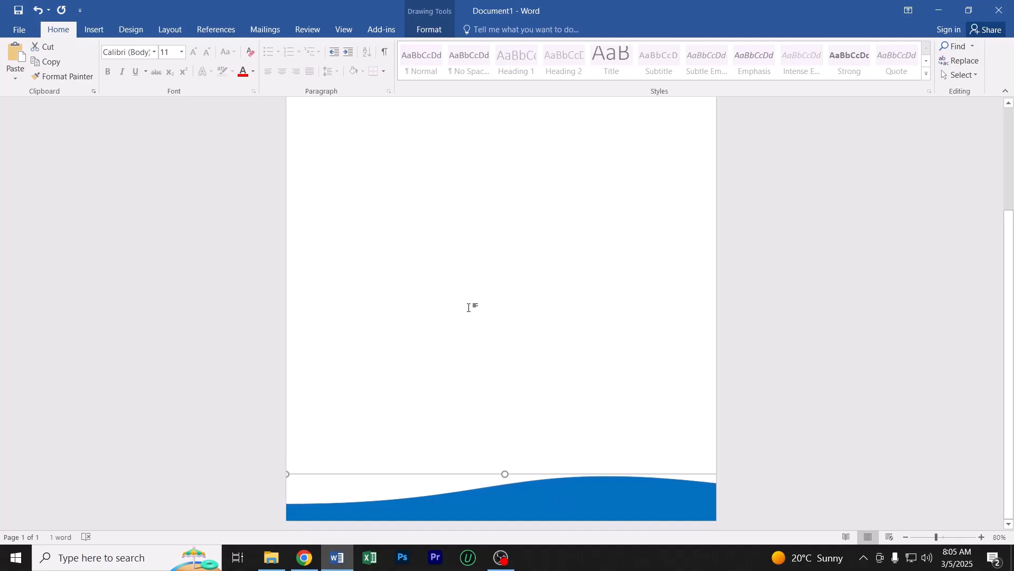
# Enter the test text "askdjkasdas" in the blank body area below the header wave, and erase it
pyautogui.scroll(-1, 468, 307)
pyautogui.scroll(3, 468, 308)
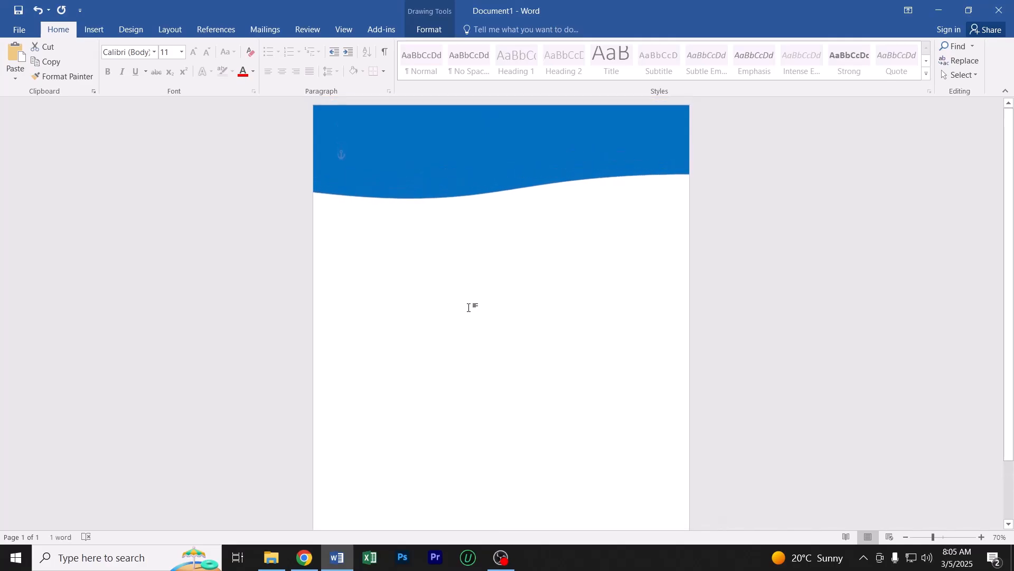
pyautogui.scroll(3, 468, 307)
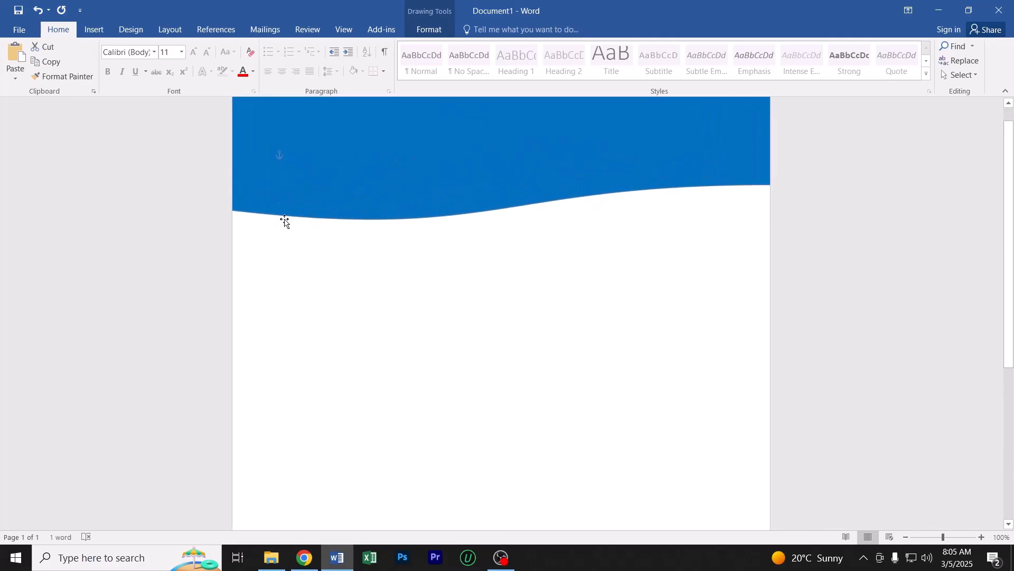
pyautogui.click(303, 160)
pyautogui.click(297, 273)
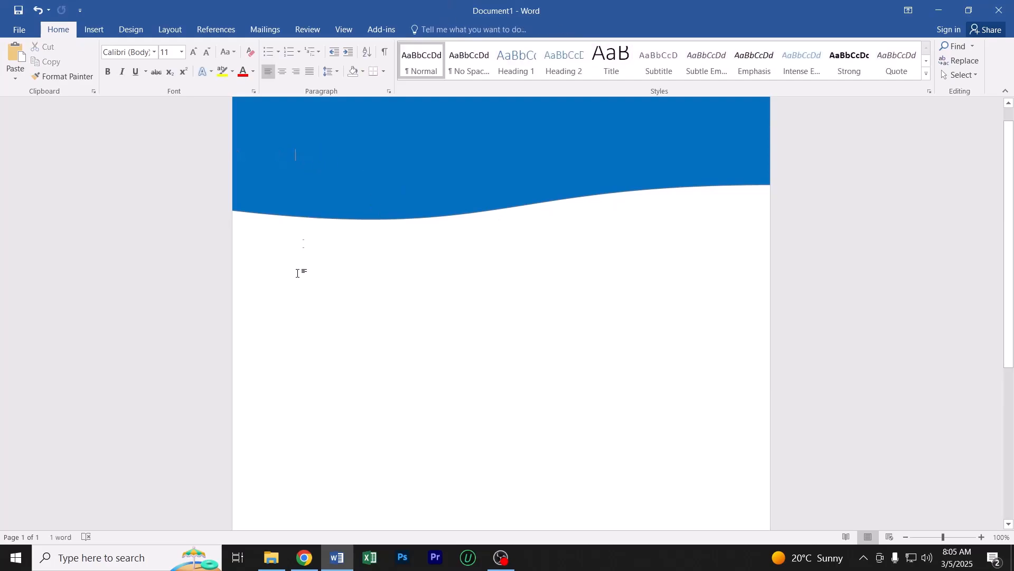
pyautogui.doubleClick(276, 311)
pyautogui.click(296, 342)
pyautogui.write('askdjkasdas')
pyautogui.press('BackSpace')
pyautogui.press('BackSpace')
pyautogui.press('BackSpace')
pyautogui.press('BackSpace')
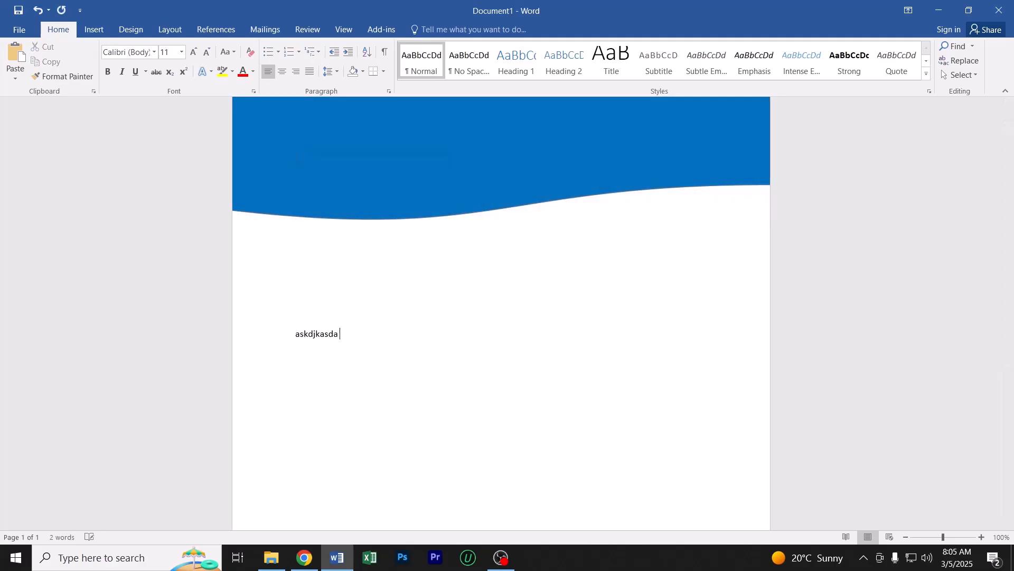
pyautogui.press('BackSpace')
pyautogui.press('BackSpace')
pyautogui.press('BackSpace')
pyautogui.press('BackSpace')
pyautogui.press('BackSpace')
pyautogui.press('BackSpace')
pyautogui.press('BackSpace')
# Draw a text box about 1.46" high and 3.18" wide in the body area below the header wave
pyautogui.click(337, 149)
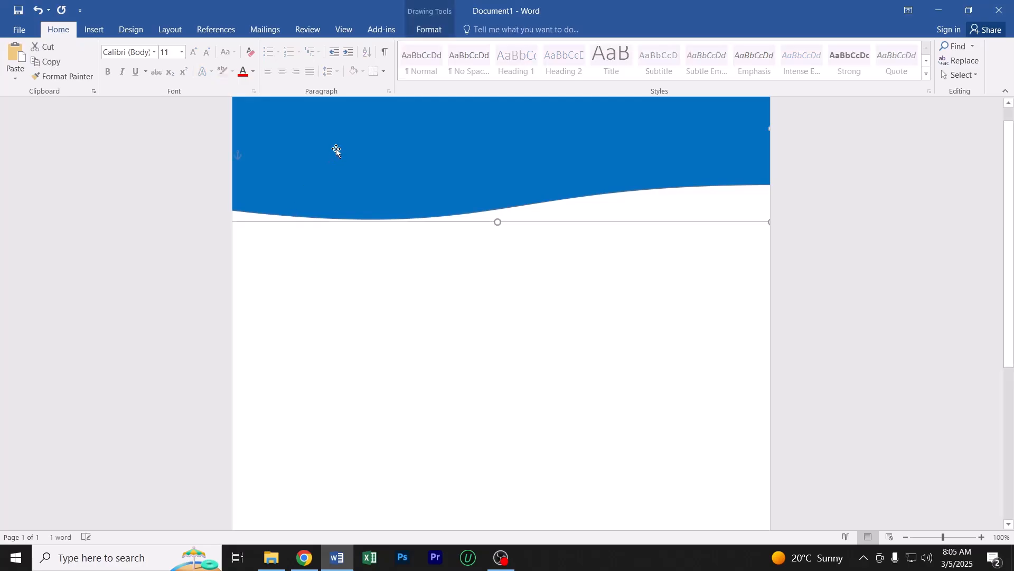
pyautogui.click(94, 29)
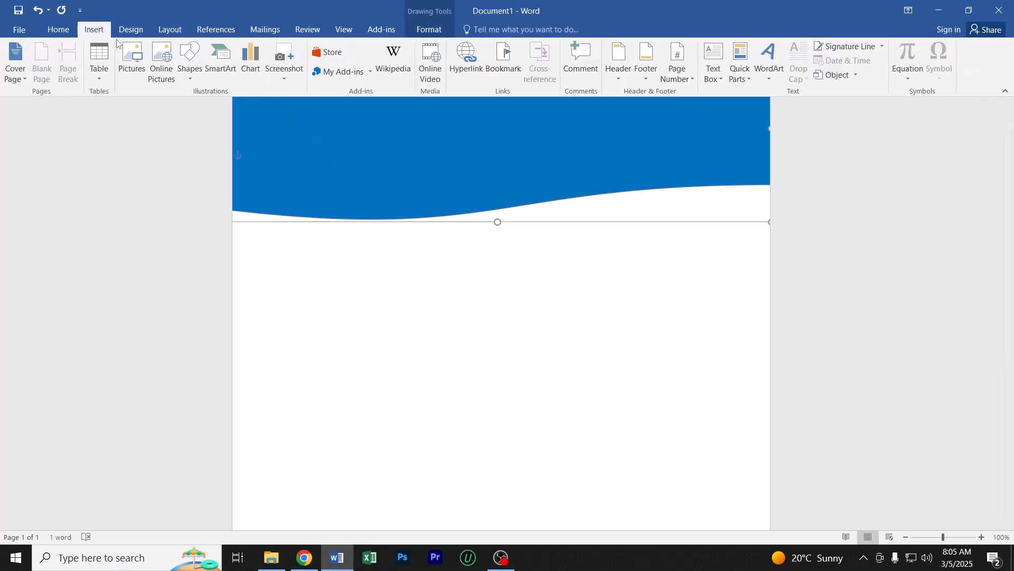
pyautogui.click(197, 60)
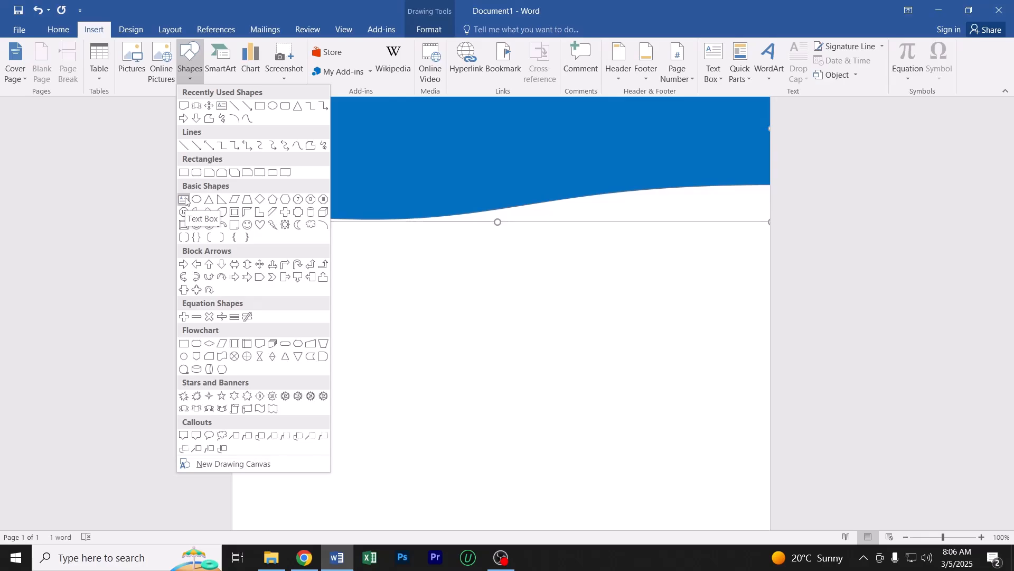
pyautogui.click(185, 200)
pyautogui.scroll(-2, 353, 274)
pyautogui.moveTo(327, 248); pyautogui.dragTo(527, 340)
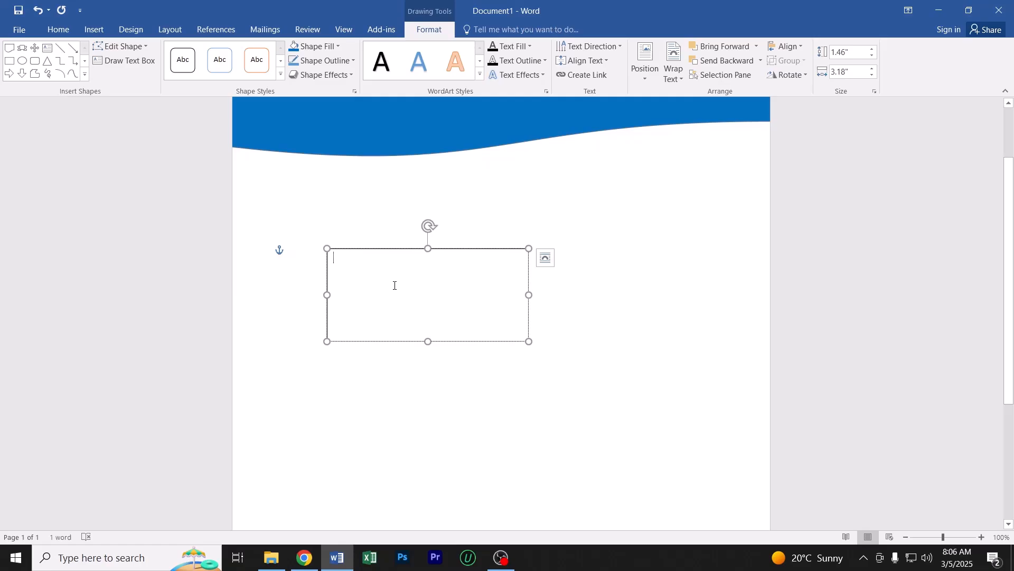
# Enter the test text "asghdasd" in the new text box, and erase it
pyautogui.write('asghdasd')
pyautogui.press('BackSpace')
pyautogui.press('BackSpace')
pyautogui.press('BackSpace')
pyautogui.press('BackSpace')
pyautogui.press('BackSpace')
pyautogui.press('BackSpace')
pyautogui.press('BackSpace')
pyautogui.press('BackSpace')
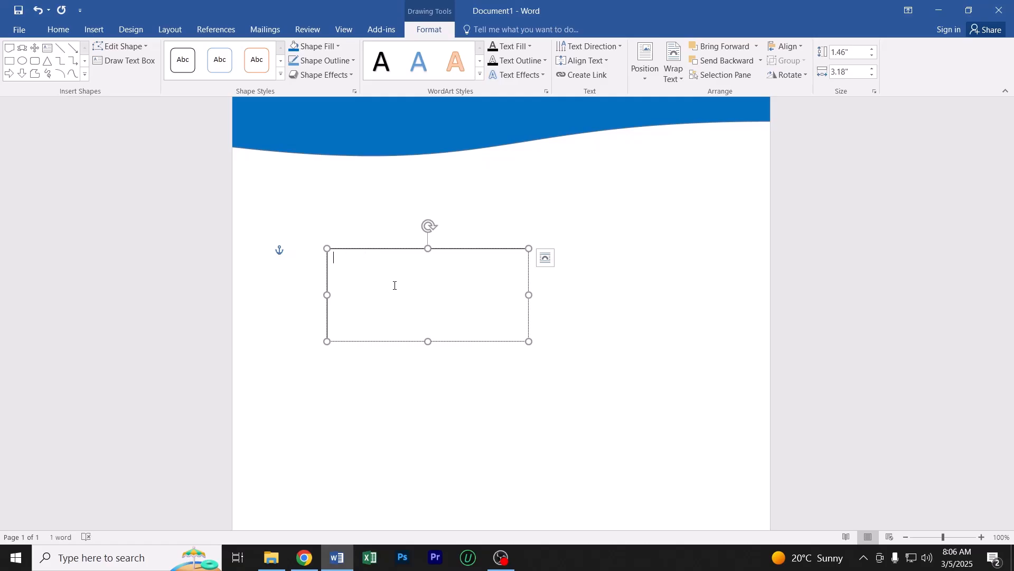
# Enter the text "Cover Page" in the empty text box below the header wave
pyautogui.write('Cover Page')
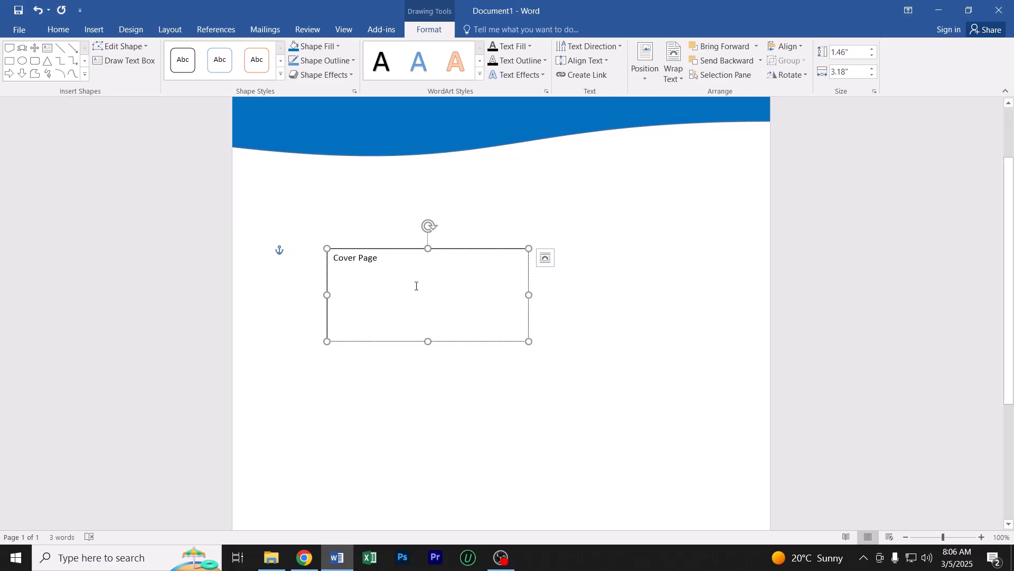
pyautogui.click(551, 372)
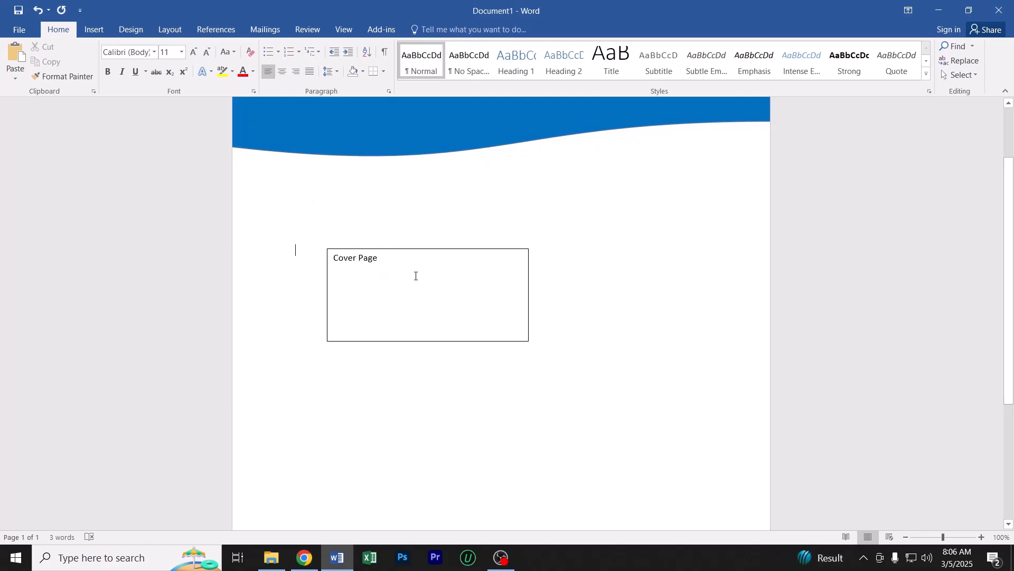
# Move the "Cover Page" text box slightly up towards the header wave and reduce its height to about 1.04"
pyautogui.click(451, 249)
pyautogui.moveTo(451, 249)
pyautogui.mouseDown()
pyautogui.moveTo(534, 227)
pyautogui.moveTo(523, 319)
pyautogui.moveTo(525, 256)
pyautogui.moveTo(622, 240)
pyautogui.mouseUp()
pyautogui.moveTo(622, 244); pyautogui.dragTo(455, 221)
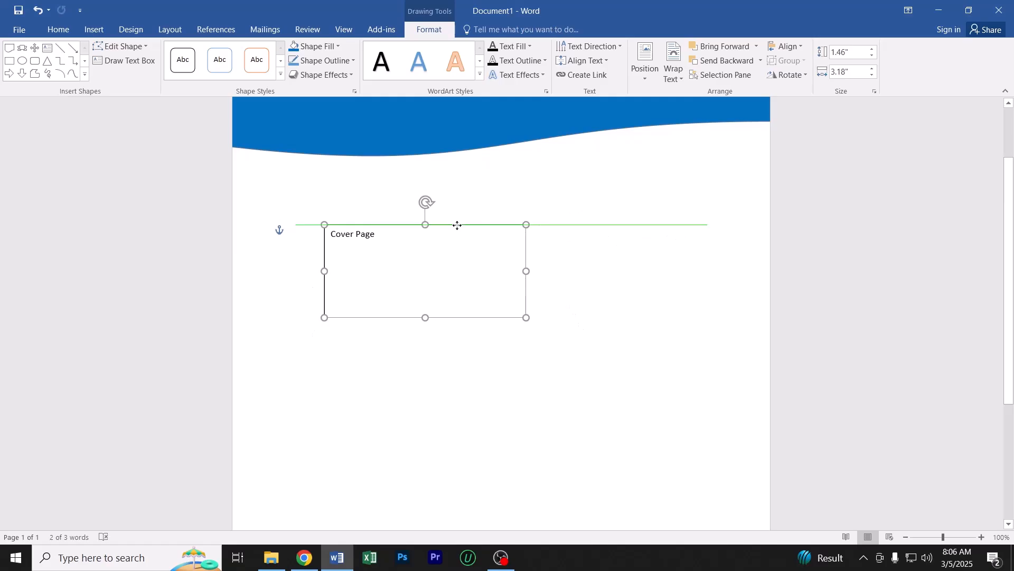
pyautogui.scroll(1, 455, 286)
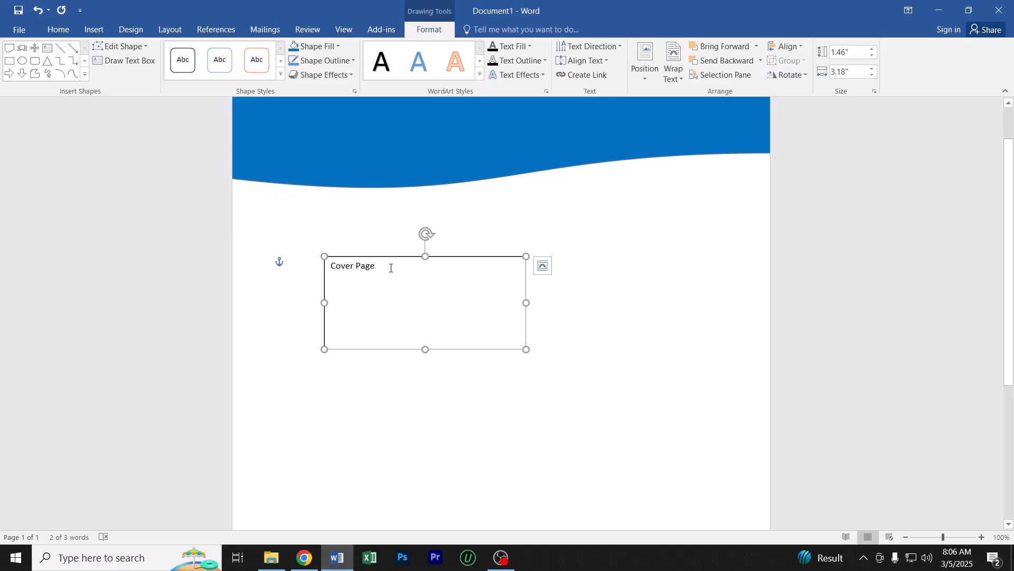
pyautogui.hotkey('ctrl', 'a')
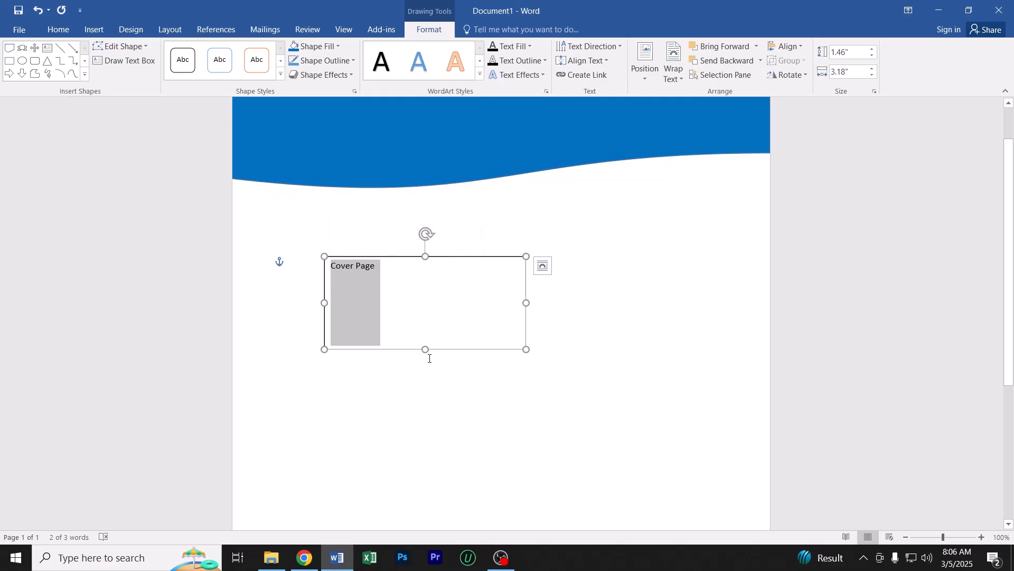
pyautogui.moveTo(425, 349); pyautogui.dragTo(426, 323)
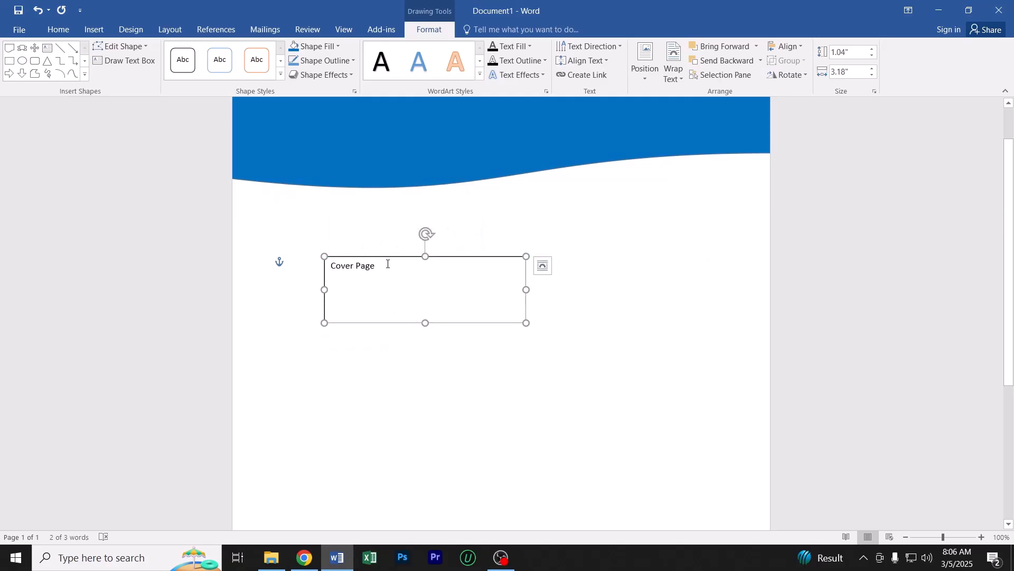
# Set the "Cover Page" text to font size 48 and widen its text box to about 3.31" so it fits on one line
pyautogui.hotkey('ctrl', 'a')
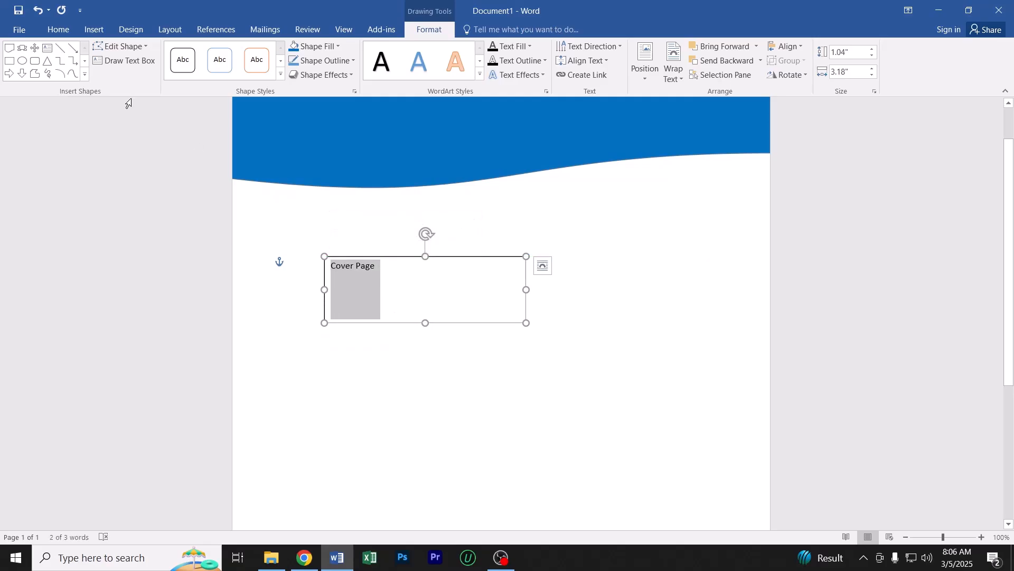
pyautogui.click(58, 29)
pyautogui.click(181, 55)
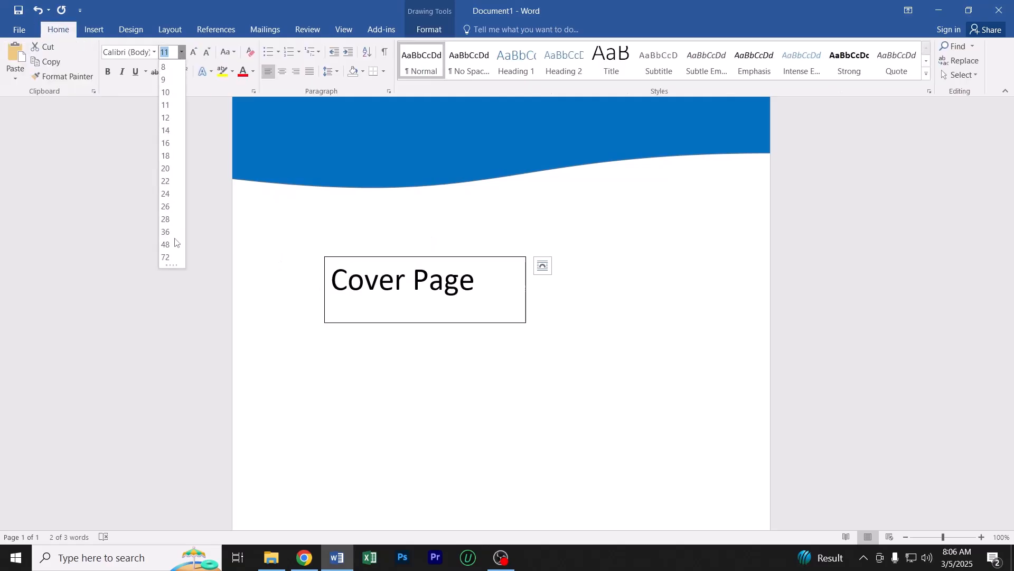
pyautogui.click(165, 245)
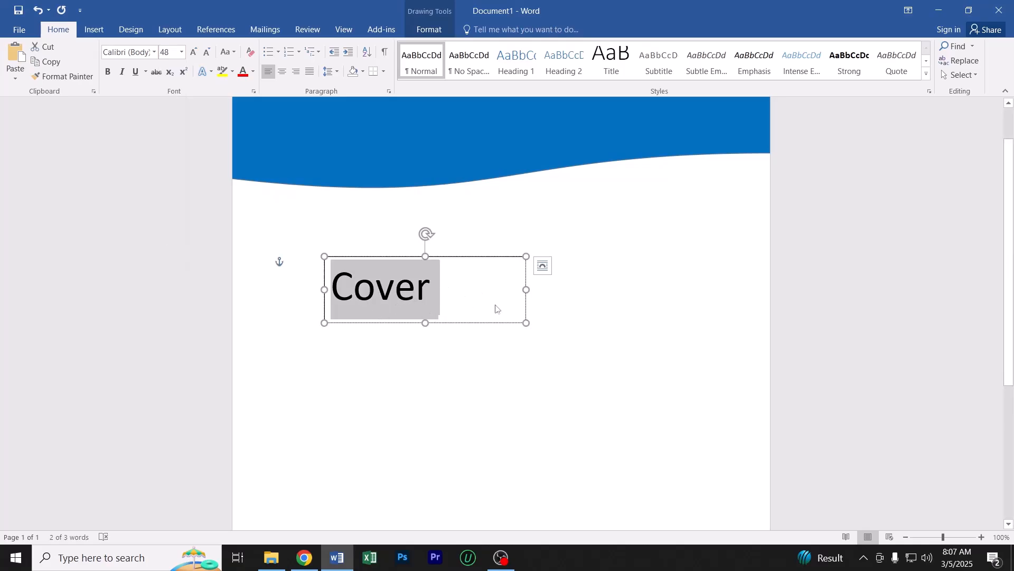
pyautogui.moveTo(526, 290); pyautogui.dragTo(535, 291)
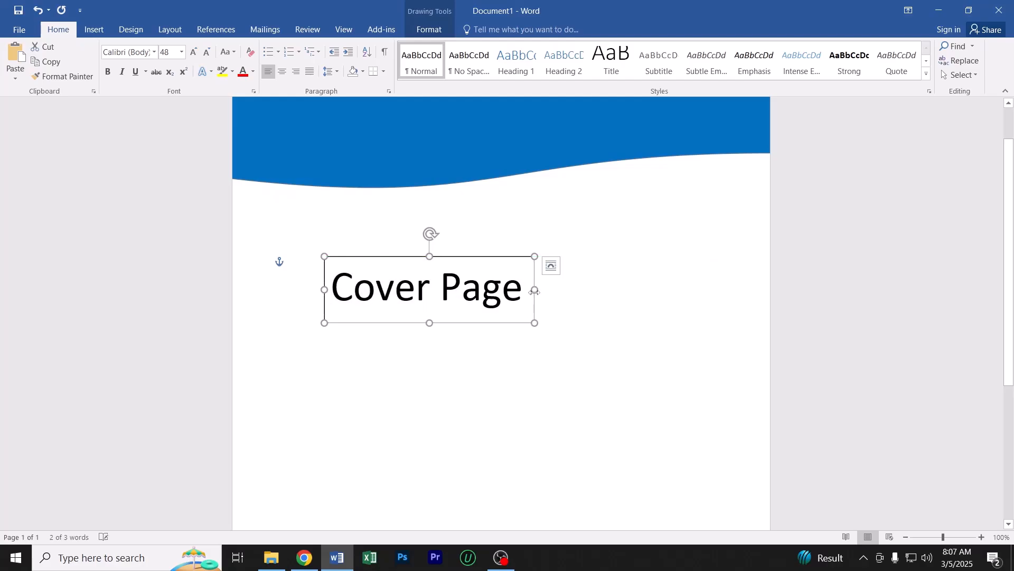
# Make the "Cover Page" text in the text box bold
pyautogui.tripleClick(390, 297)
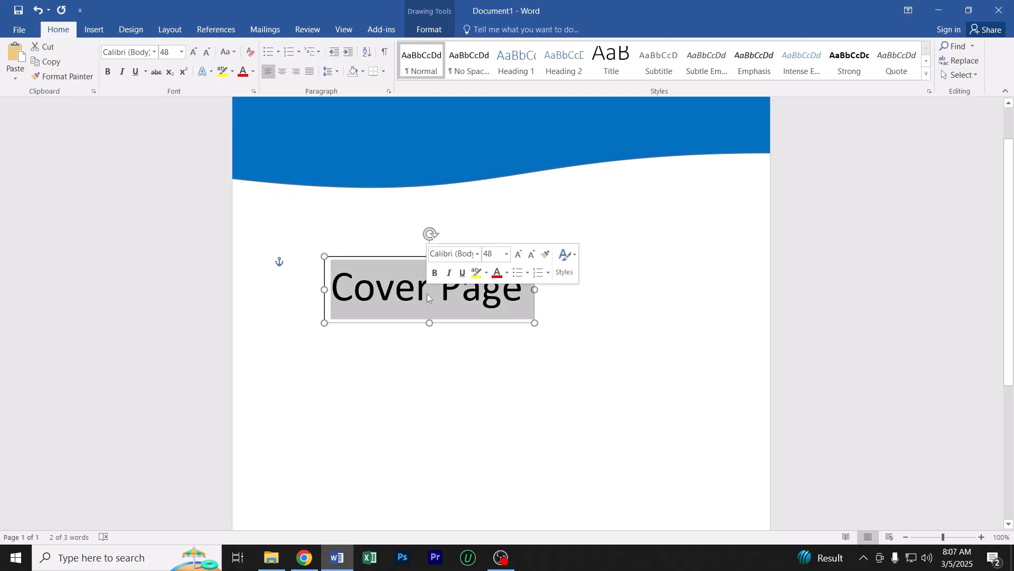
pyautogui.hotkey('ctrl', 'b')
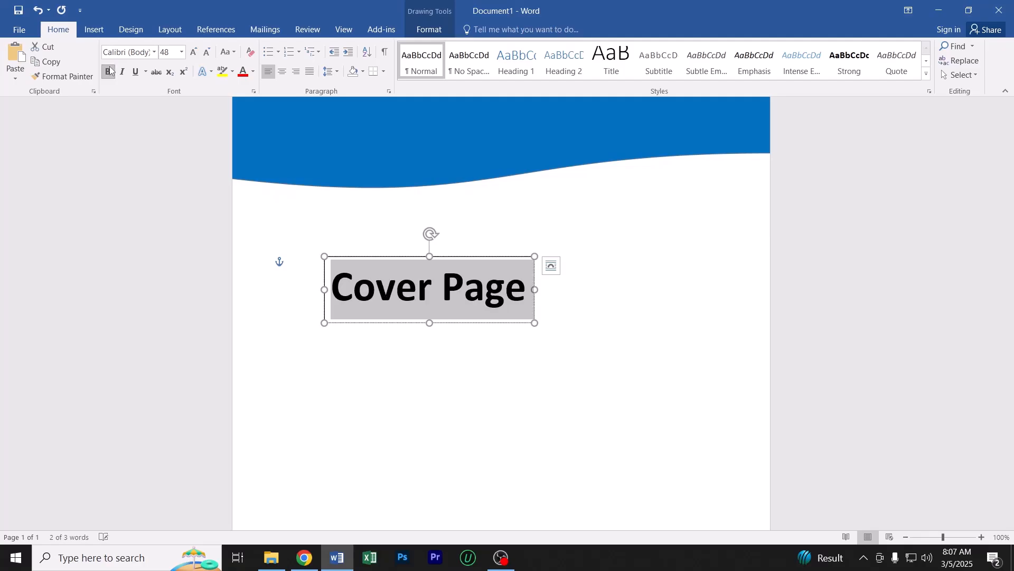
pyautogui.click(478, 304)
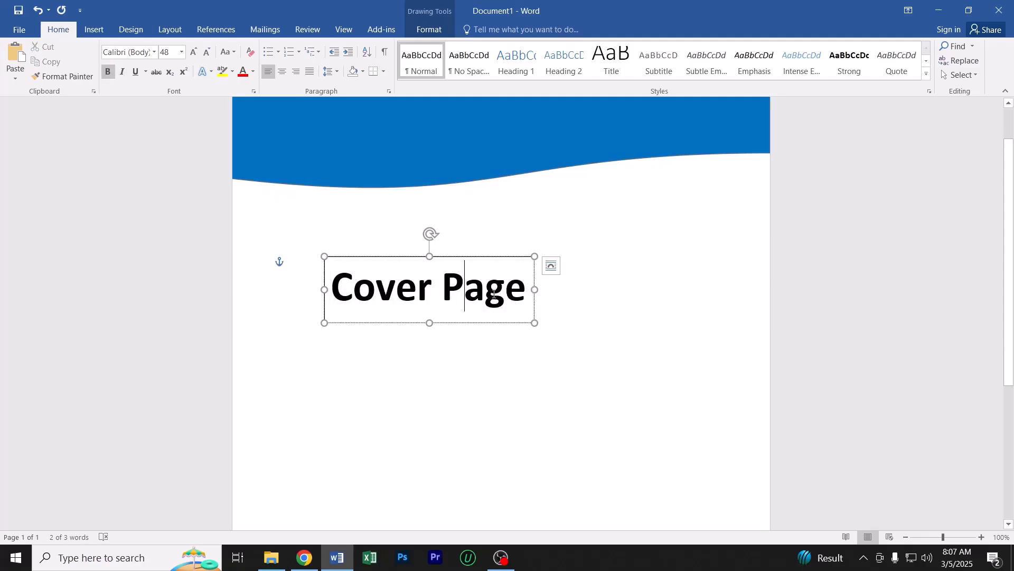
# Nudge the blue header wave slightly down and move the "Cover Page" text box onto its left part
pyautogui.scroll(2, 465, 312)
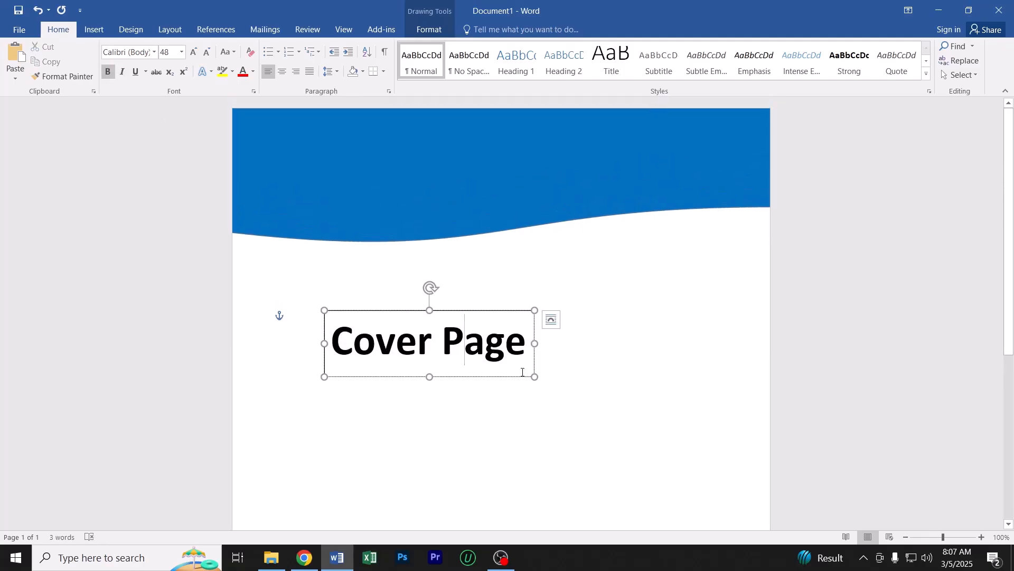
pyautogui.moveTo(494, 160); pyautogui.dragTo(496, 169)
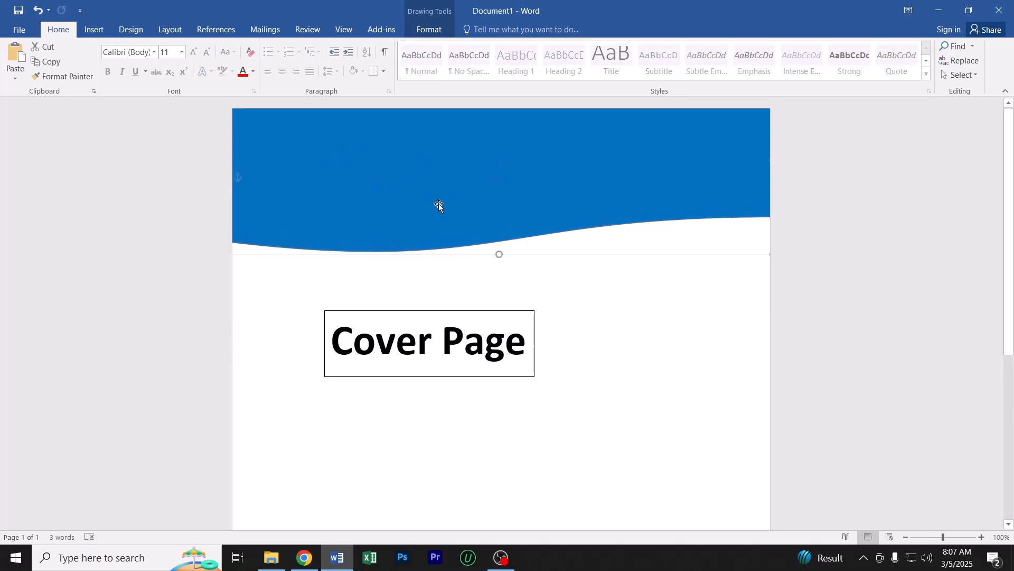
pyautogui.click(423, 313)
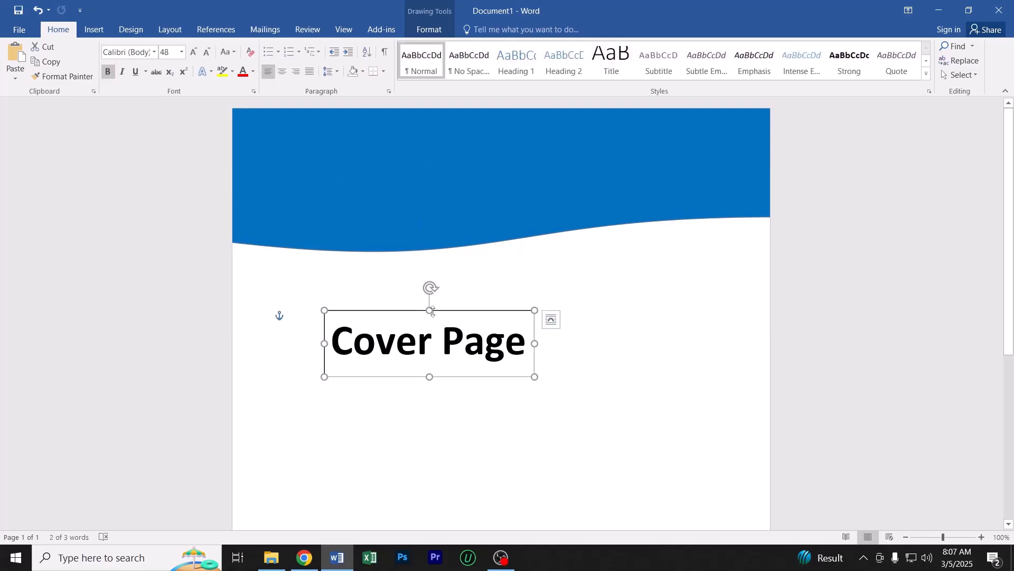
pyautogui.click(433, 336)
pyautogui.moveTo(430, 335); pyautogui.dragTo(379, 343)
pyautogui.click(396, 343)
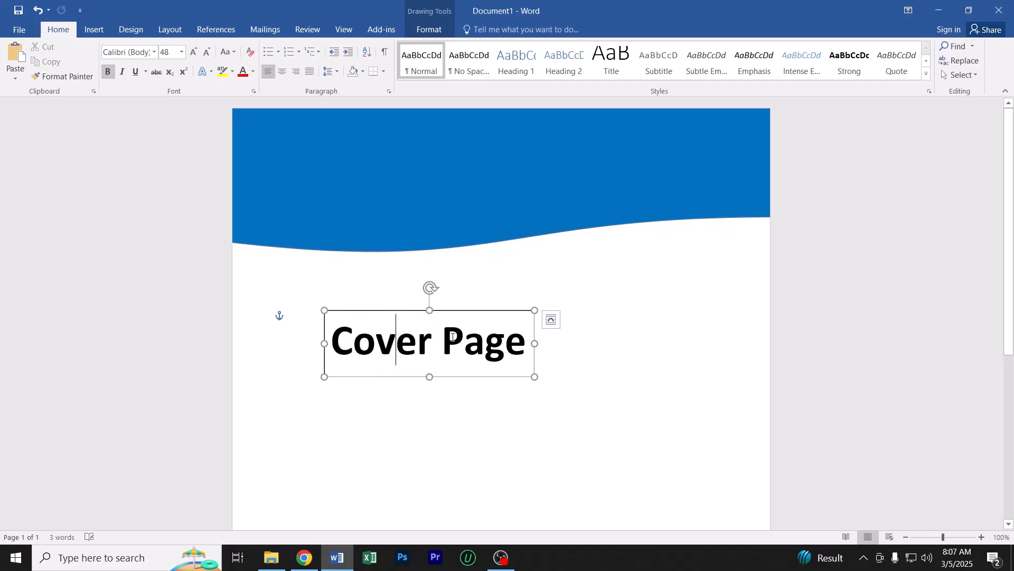
pyautogui.click(464, 310)
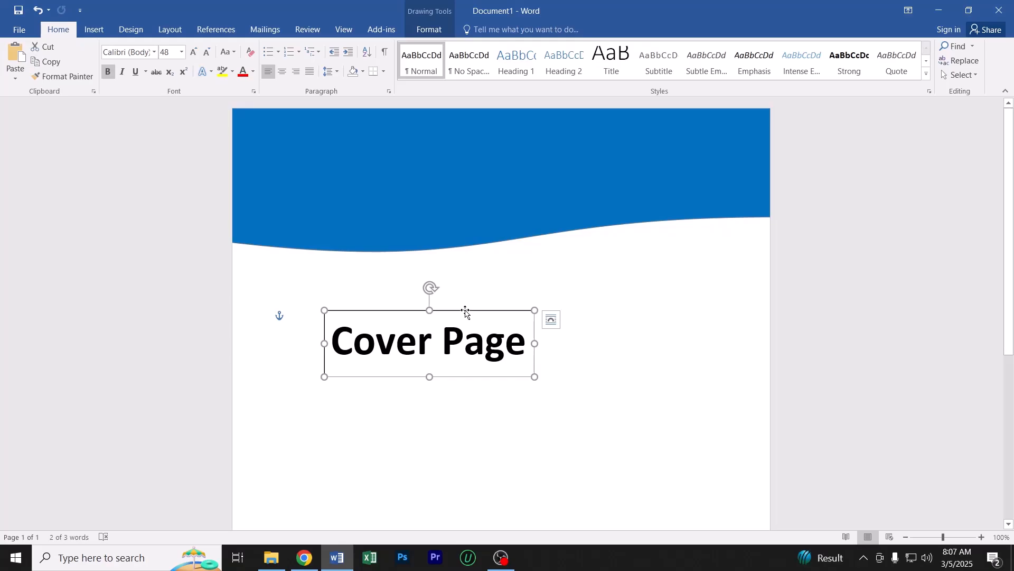
pyautogui.moveTo(465, 312); pyautogui.dragTo(419, 143)
pyautogui.click(564, 290)
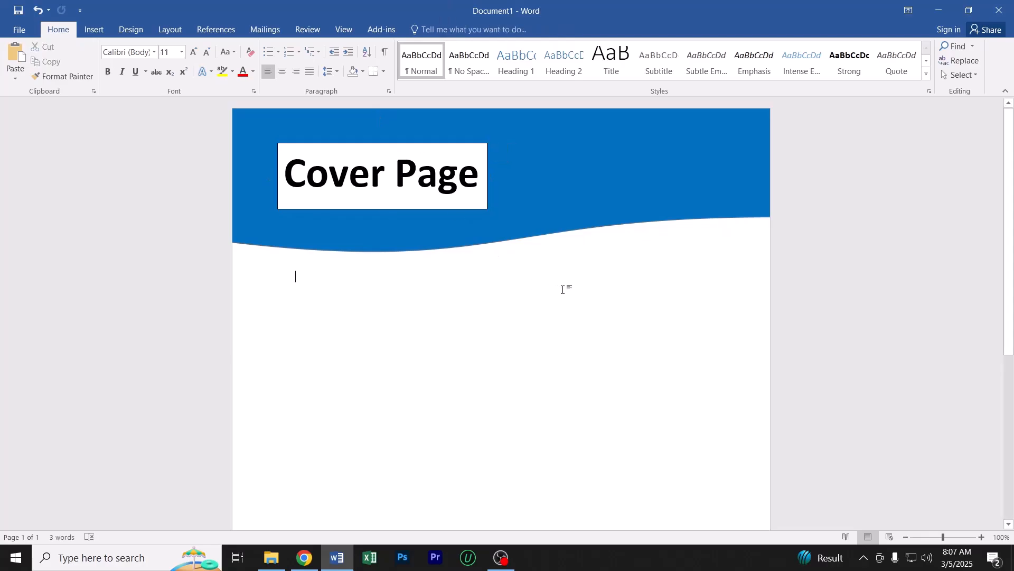
pyautogui.scroll(-5, 460, 278)
pyautogui.scroll(5, 460, 278)
pyautogui.click(437, 143)
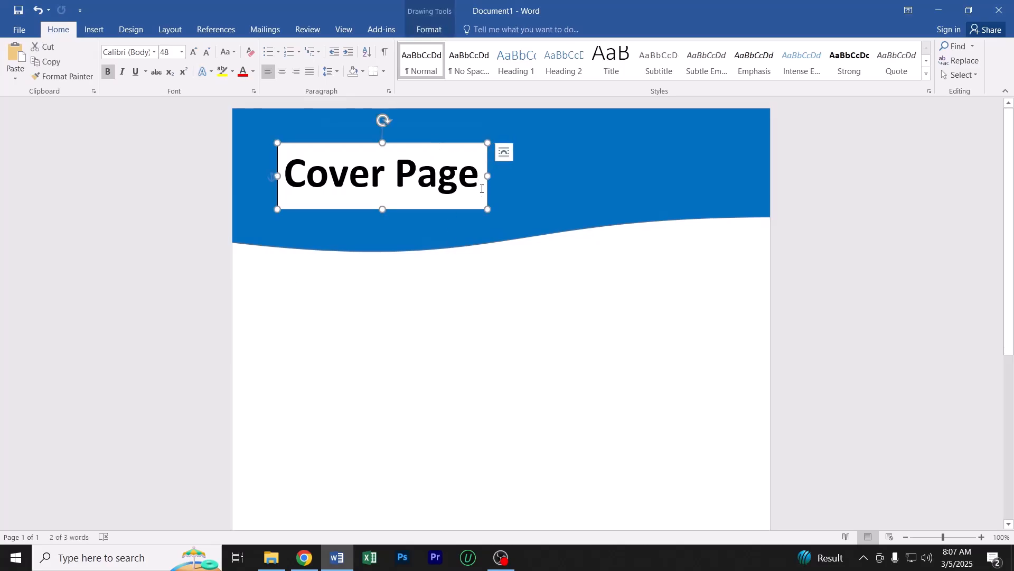
pyautogui.click(521, 172)
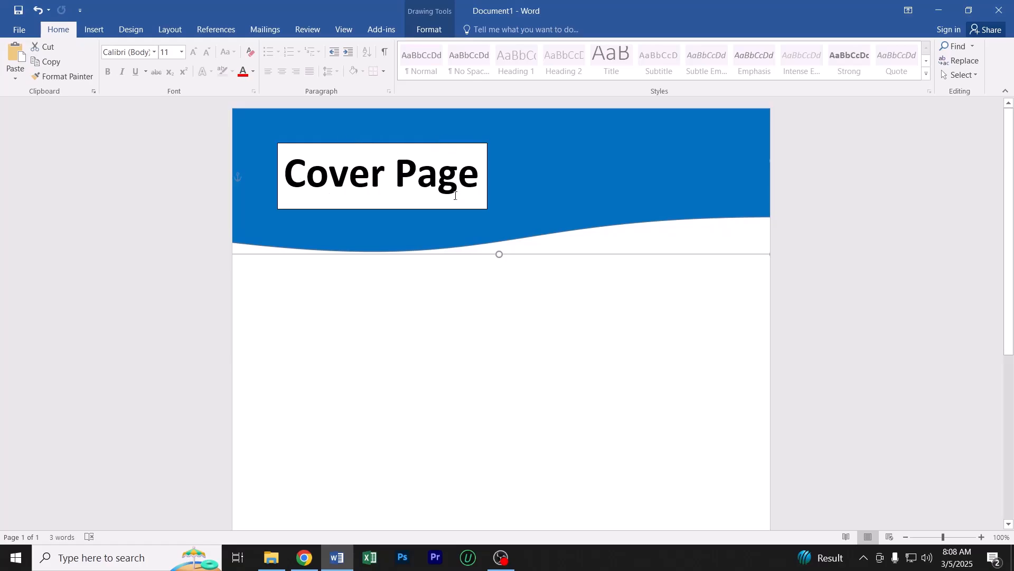
# Set the "Cover Page" text box to No Fill so the blue wave shows behind the text
pyautogui.click(438, 144)
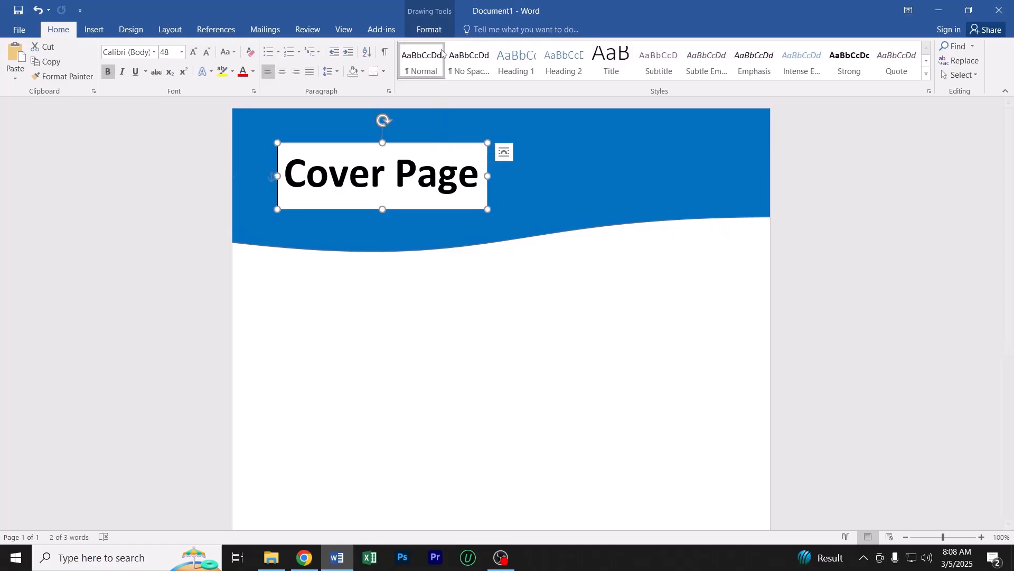
pyautogui.click(424, 31)
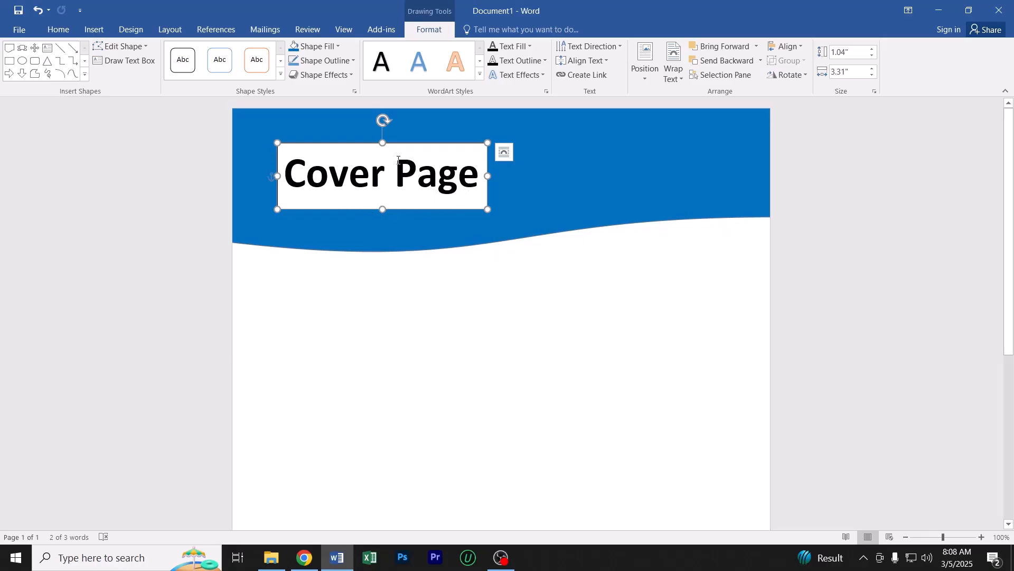
pyautogui.click(321, 48)
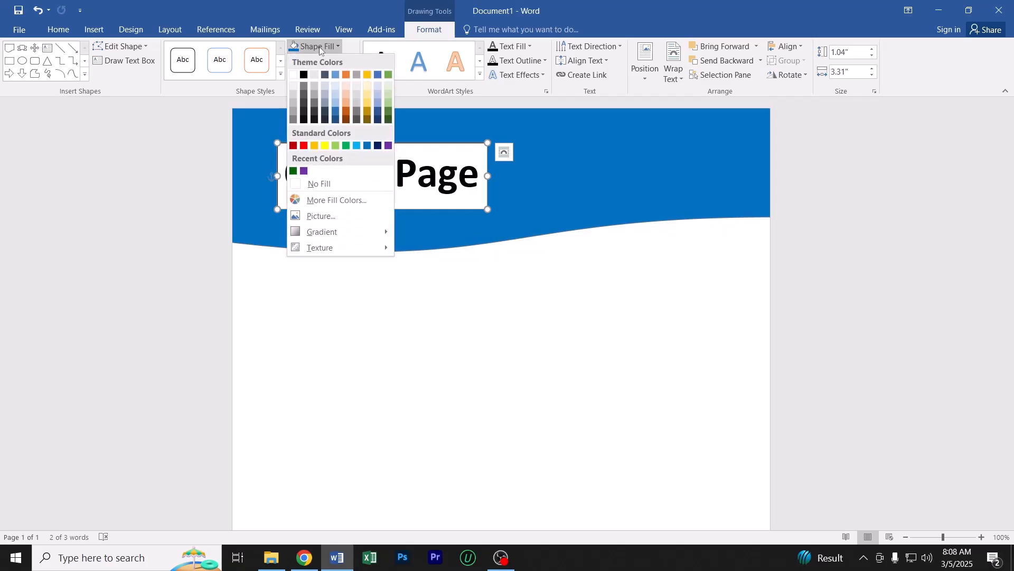
pyautogui.click(336, 185)
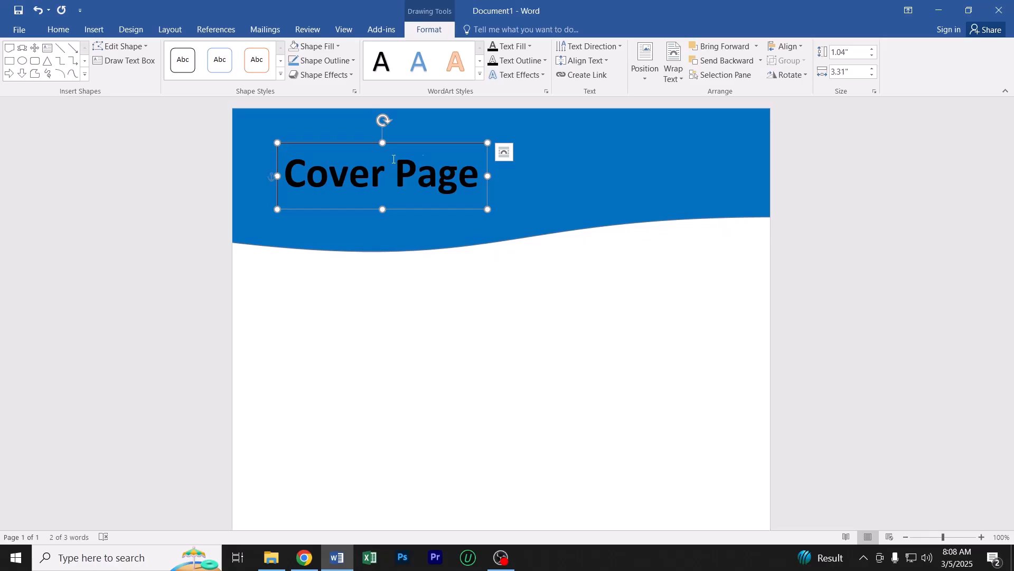
pyautogui.click(602, 148)
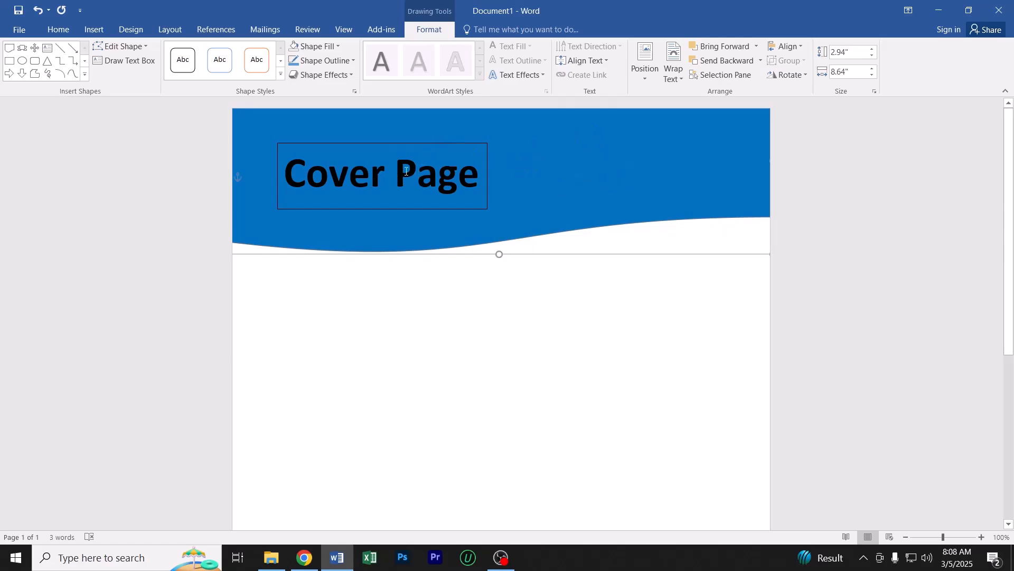
# Set the "Cover Page" text box to No Outline to remove its border
pyautogui.click(424, 143)
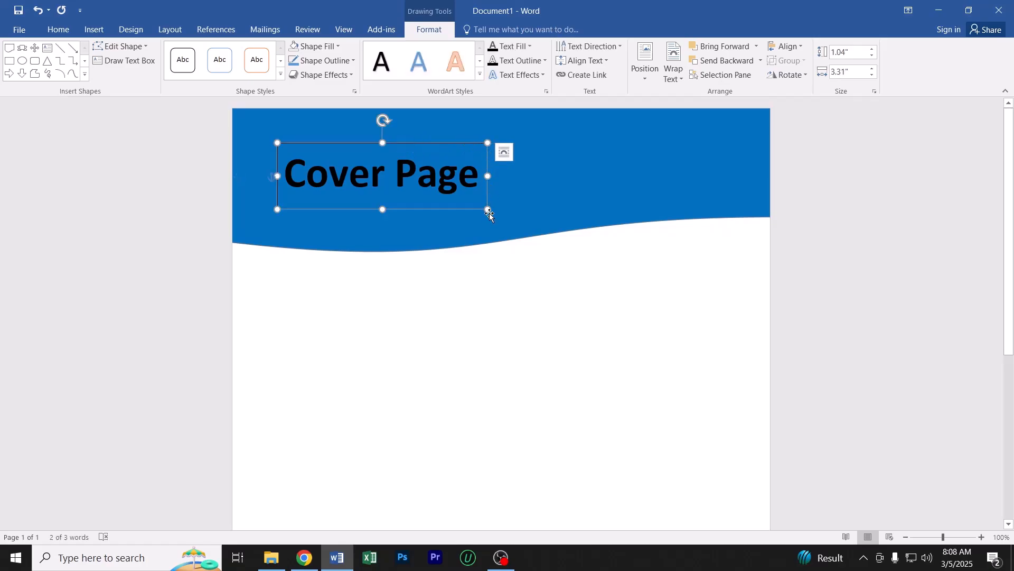
pyautogui.click(329, 62)
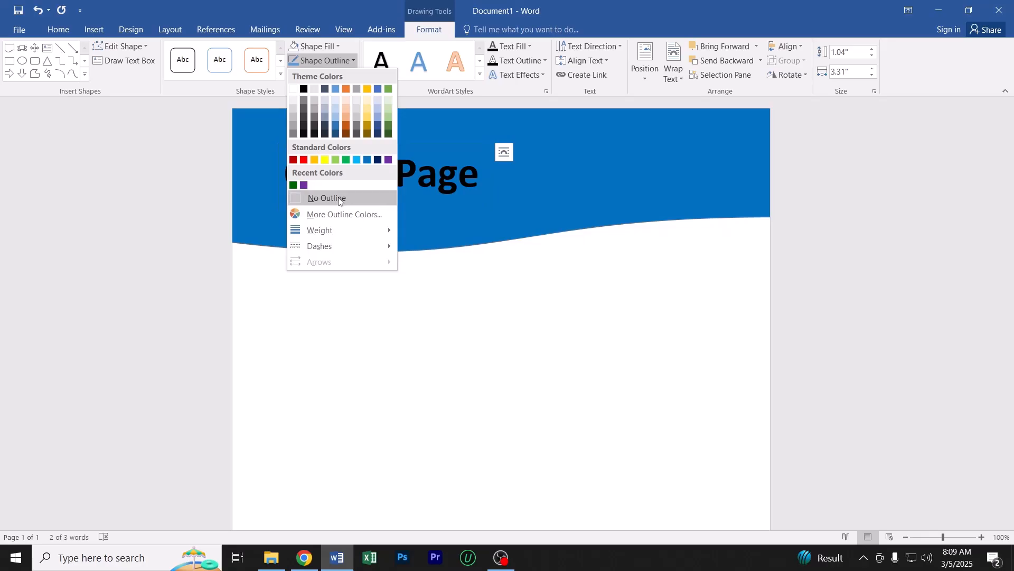
pyautogui.click(326, 202)
pyautogui.click(368, 341)
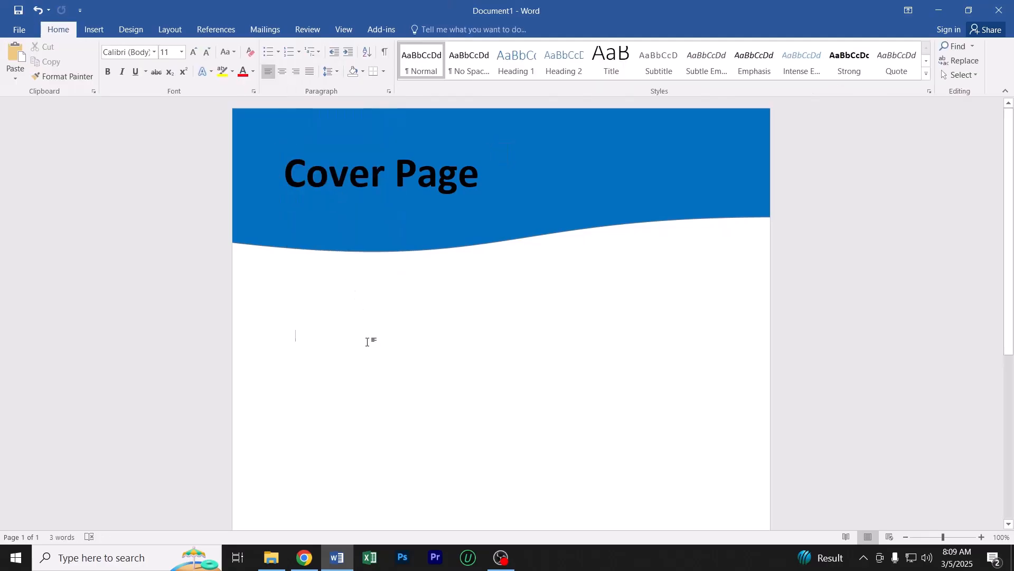
pyautogui.keyDown('ctrl'); pyautogui.scroll(-6, 368, 342); pyautogui.keyUp('ctrl')
pyautogui.keyDown('ctrl'); pyautogui.scroll(4, 364, 346); pyautogui.keyUp('ctrl')
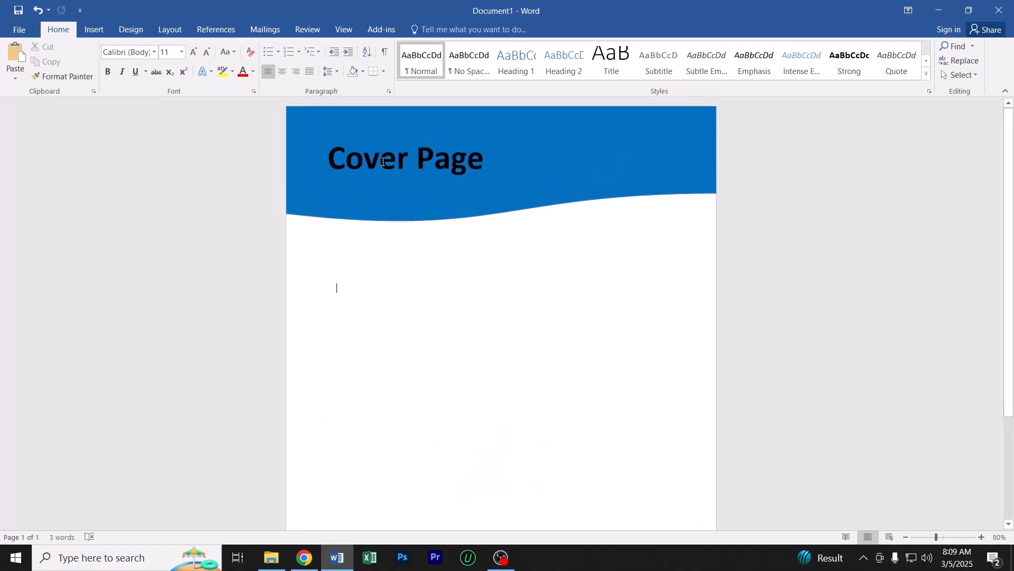
pyautogui.click(383, 163)
pyautogui.moveTo(391, 133); pyautogui.dragTo(391, 125)
# Enter "Cover Page" as ordinary body text below the header wave and set it to font size 28
pyautogui.click(367, 330)
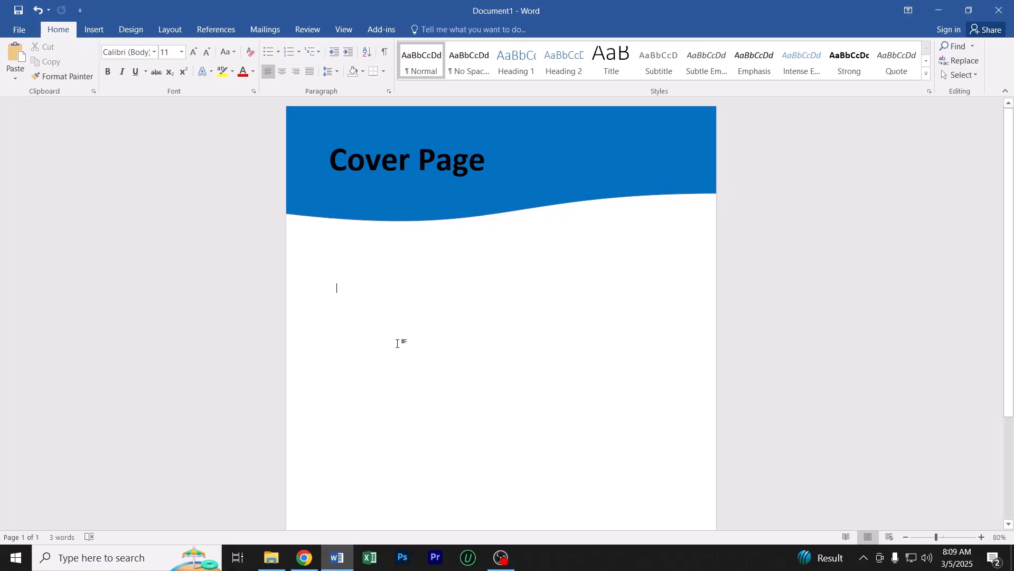
pyautogui.write('Cover Page')
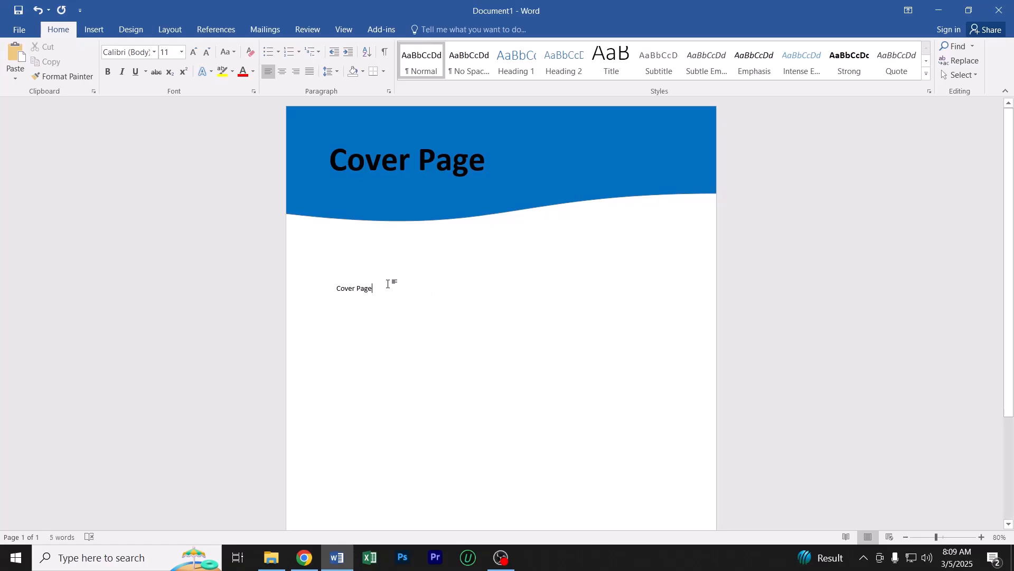
pyautogui.moveTo(387, 284); pyautogui.dragTo(317, 296)
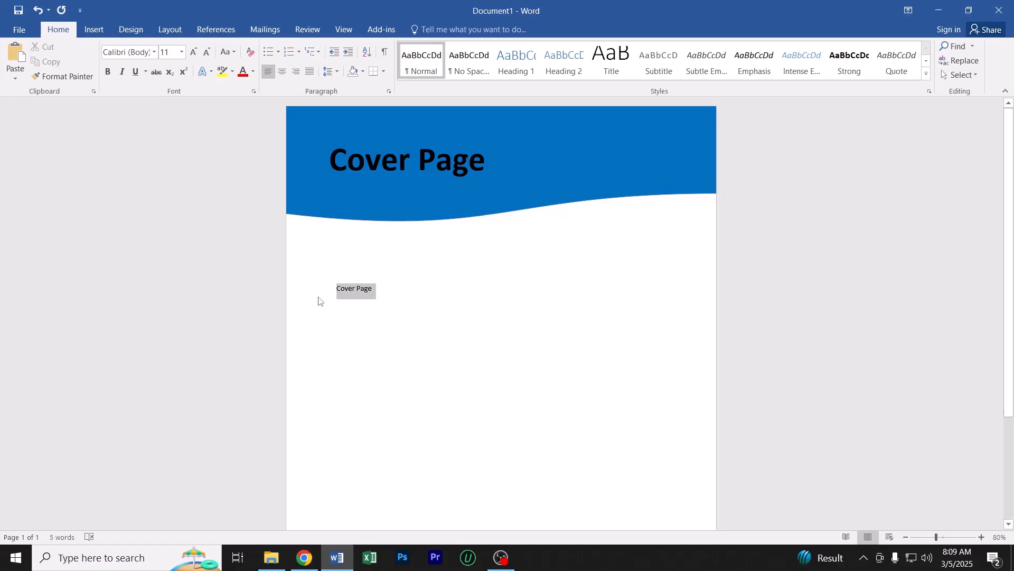
pyautogui.click(181, 53)
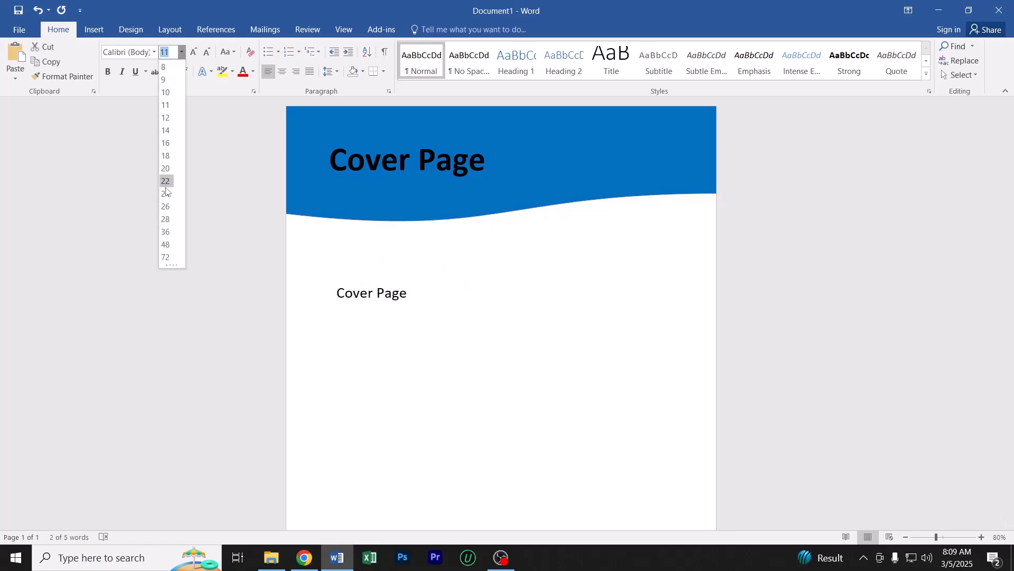
pyautogui.click(166, 218)
pyautogui.click(358, 295)
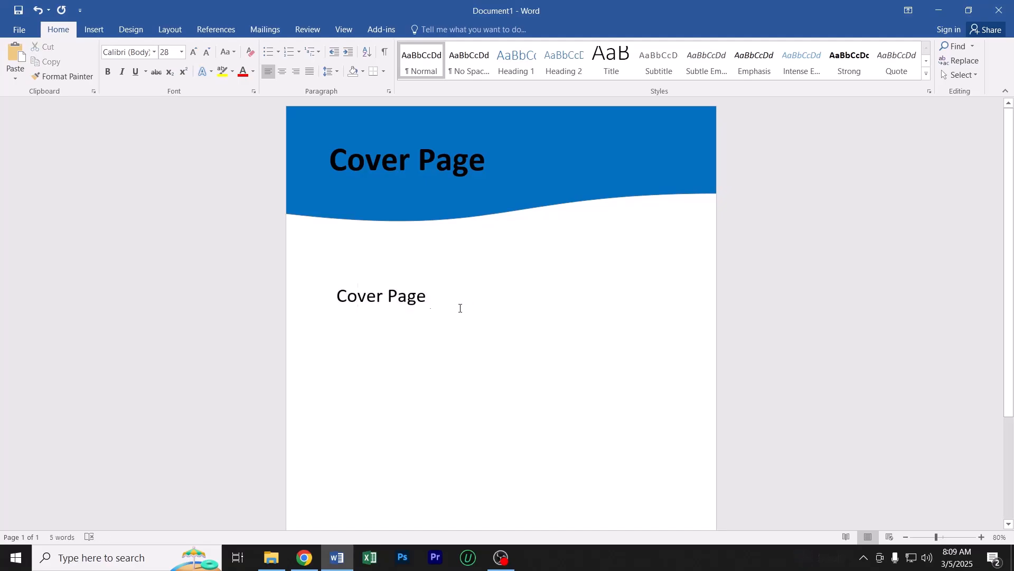
# Try to shift the body text "Cover Page" below the header wave with leading spaces and a line break
pyautogui.moveTo(430, 299); pyautogui.dragTo(336, 296)
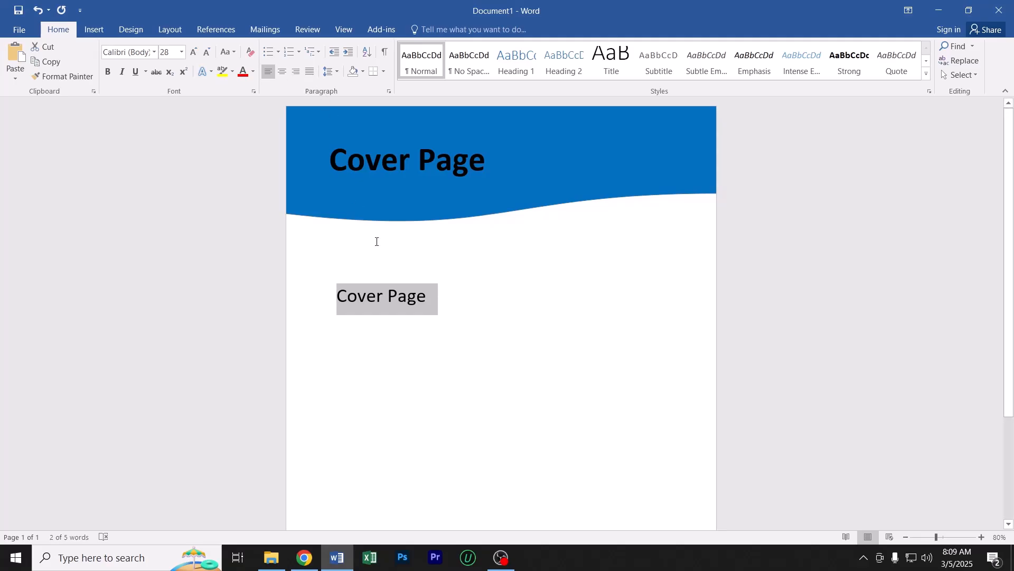
pyautogui.click(415, 299)
pyautogui.press('Home')
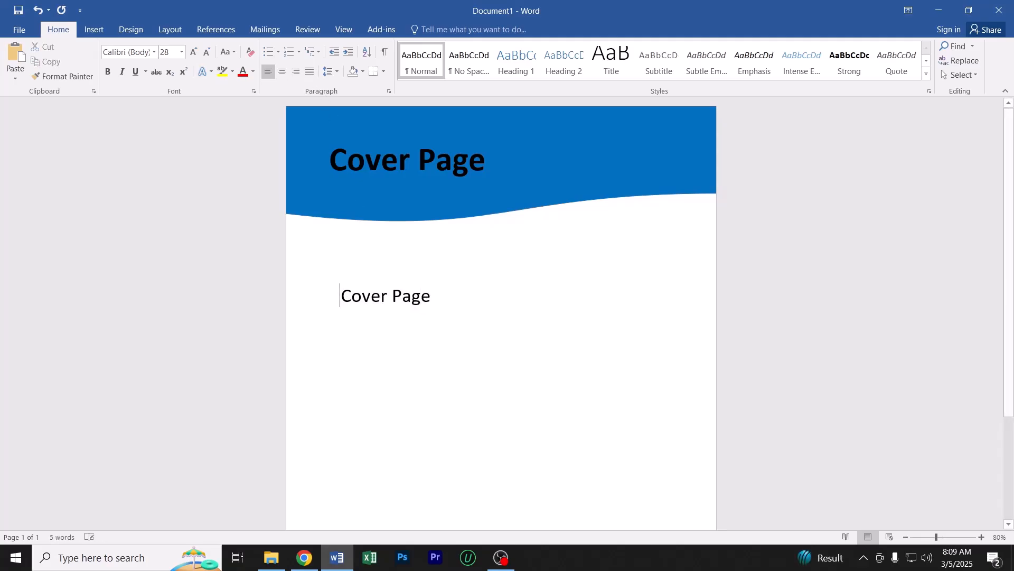
pyautogui.press('BackSpace')
pyautogui.press('BackSpace')
pyautogui.press('BackSpace')
pyautogui.press('BackSpace')
pyautogui.press('BackSpace')
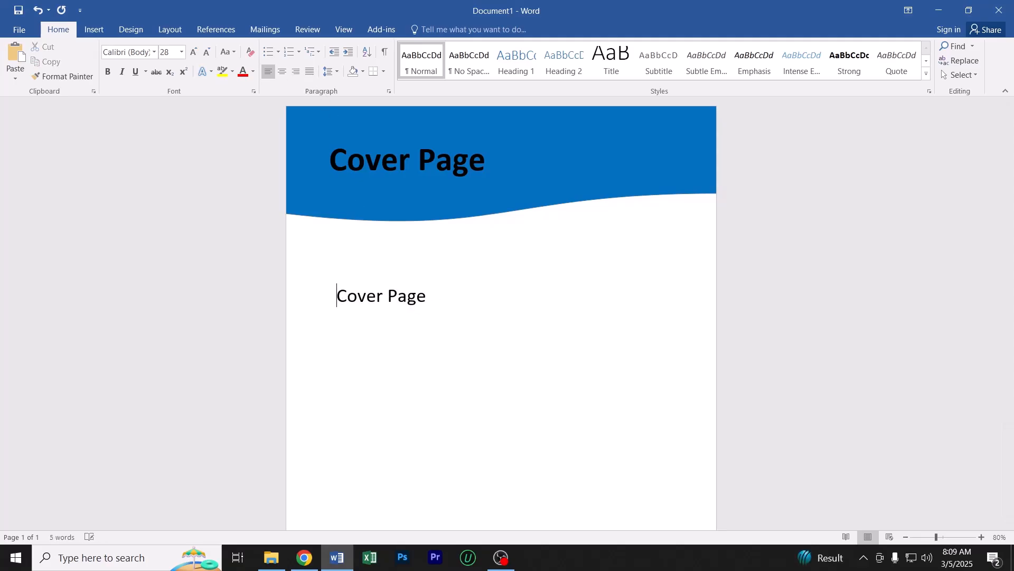
pyautogui.press('Return')
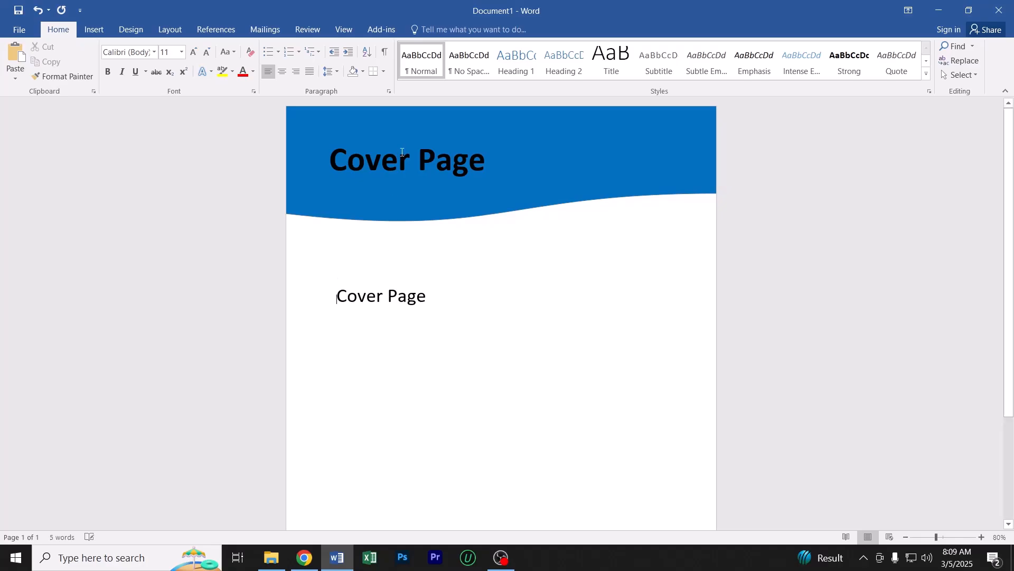
# Move the header's "Cover Page" text box slightly right and down, and set its text color to white
pyautogui.click(423, 136)
pyautogui.moveTo(424, 136)
pyautogui.mouseDown()
pyautogui.moveTo(471, 146)
pyautogui.moveTo(427, 139)
pyautogui.mouseUp()
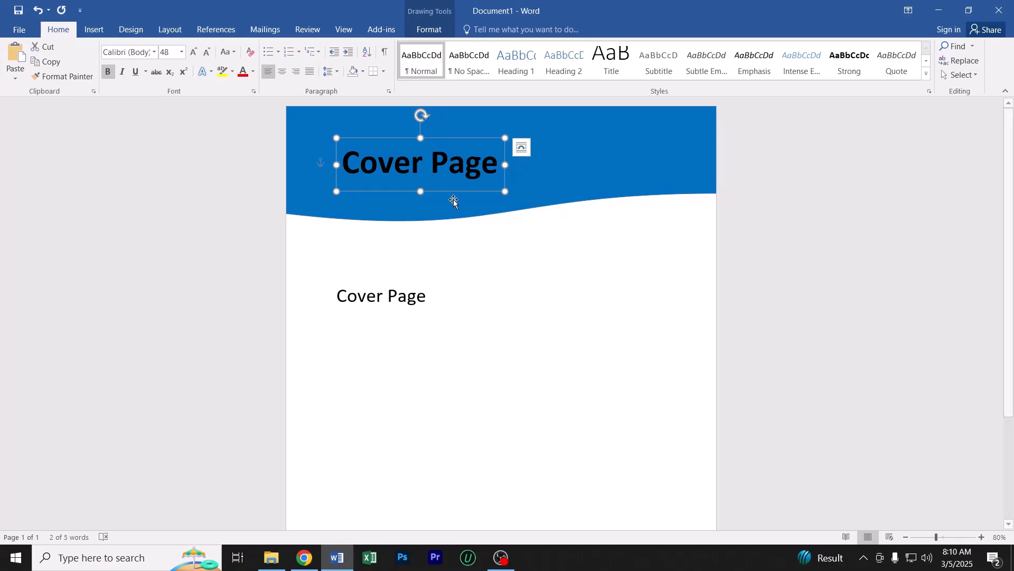
pyautogui.click(452, 159)
pyautogui.doubleClick(451, 159)
pyautogui.press('Left')
pyautogui.moveTo(346, 161); pyautogui.dragTo(505, 164)
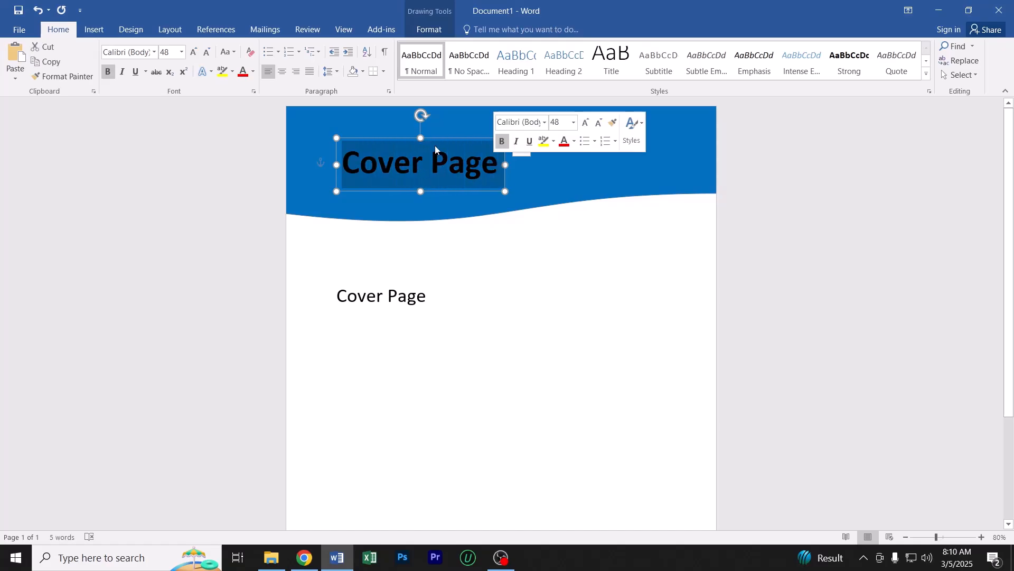
pyautogui.click(253, 73)
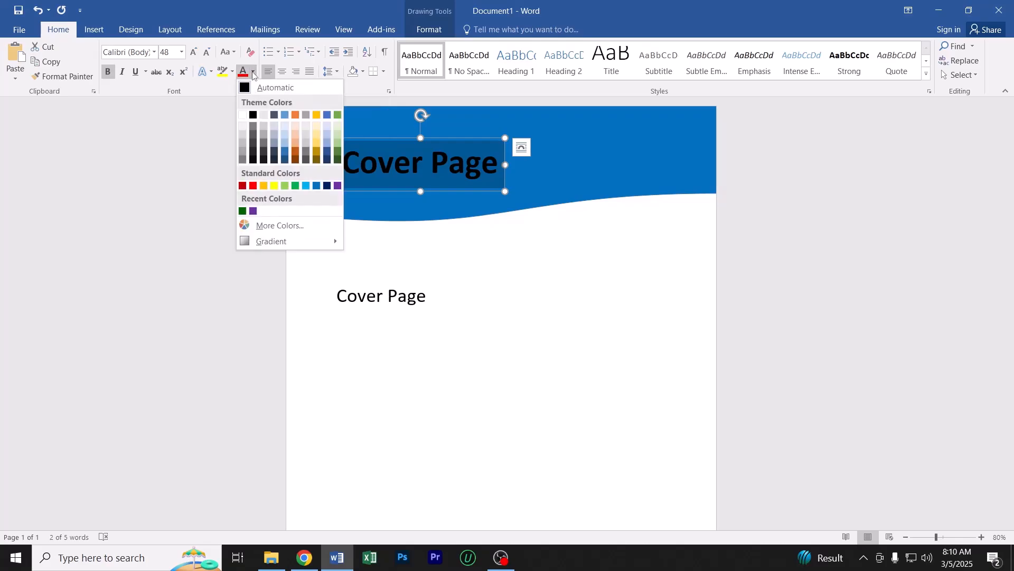
pyautogui.click(242, 116)
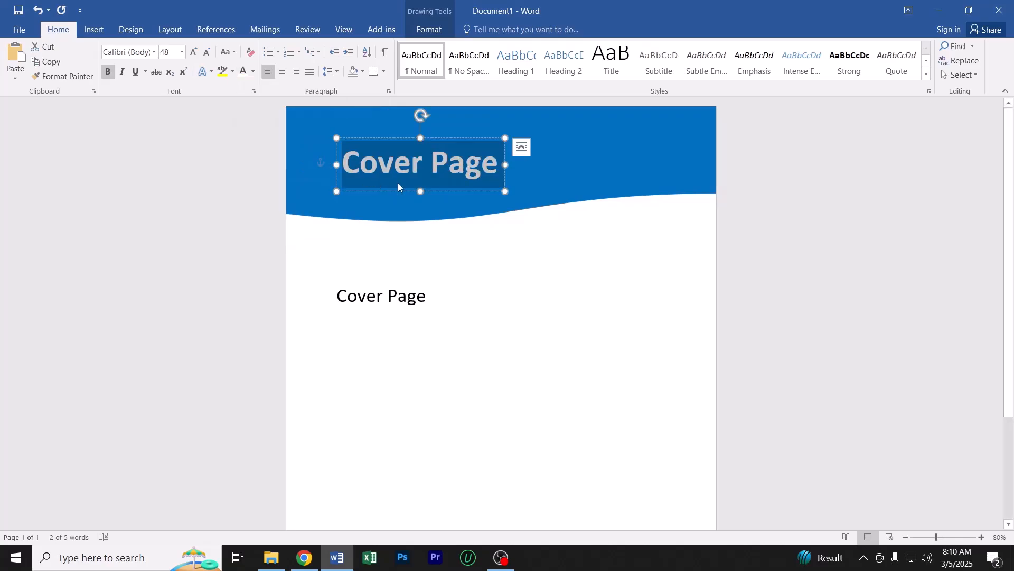
pyautogui.click(430, 209)
# Delete the body text "Cover Page" below the header wave
pyautogui.click(414, 302)
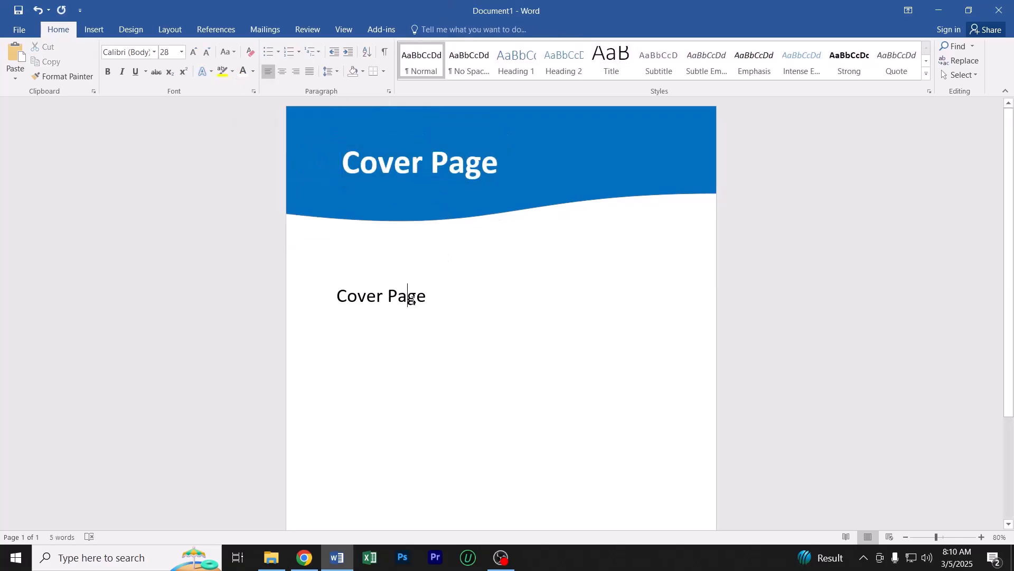
pyautogui.doubleClick(414, 302)
pyautogui.tripleClick(413, 302)
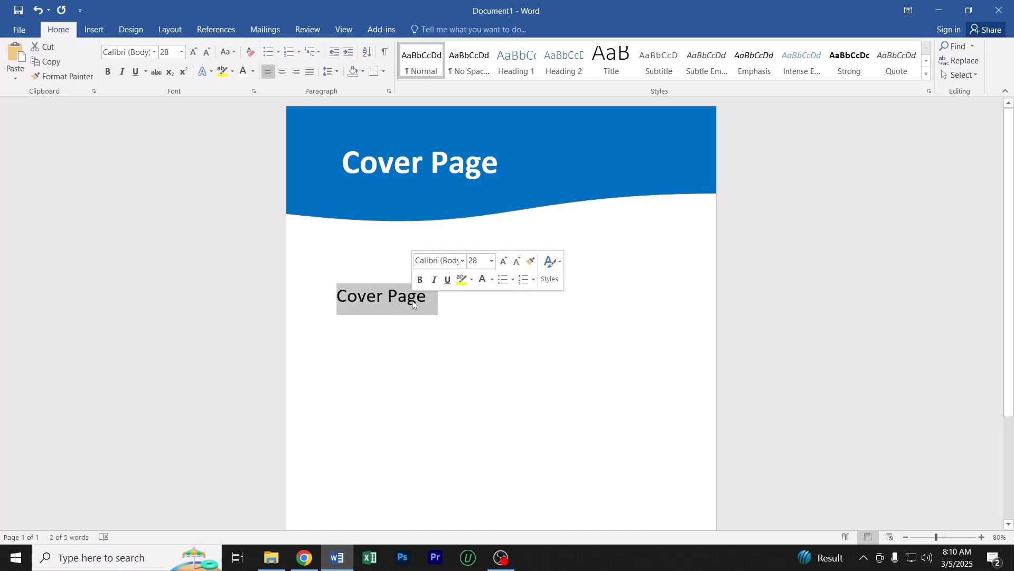
pyautogui.press('BackSpace')
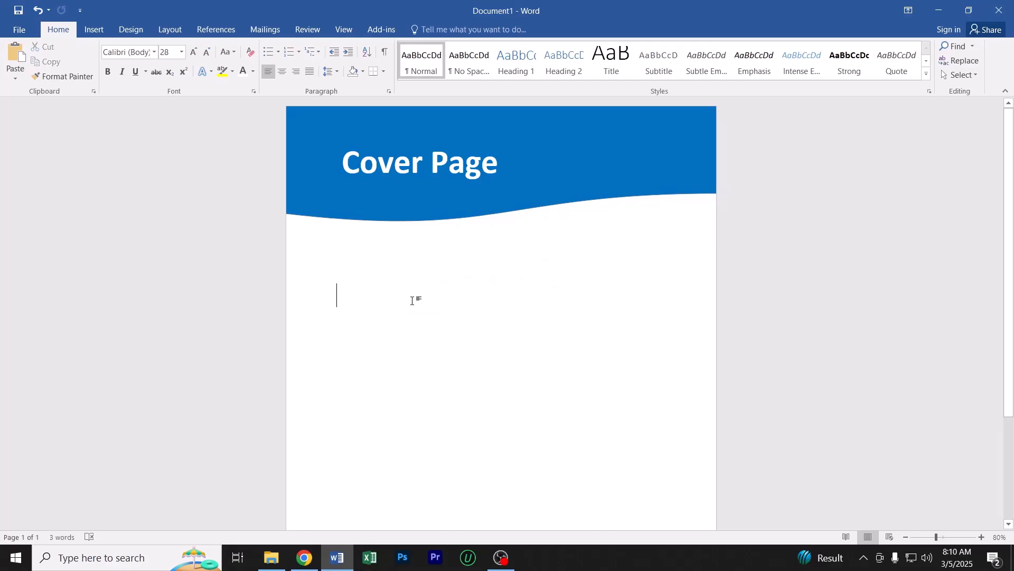
# Insert a text box about 0.4" high and 3.42" wide above the footer wave and enter a sample e-mail address
pyautogui.scroll(-3, 413, 300)
pyautogui.scroll(5, 414, 299)
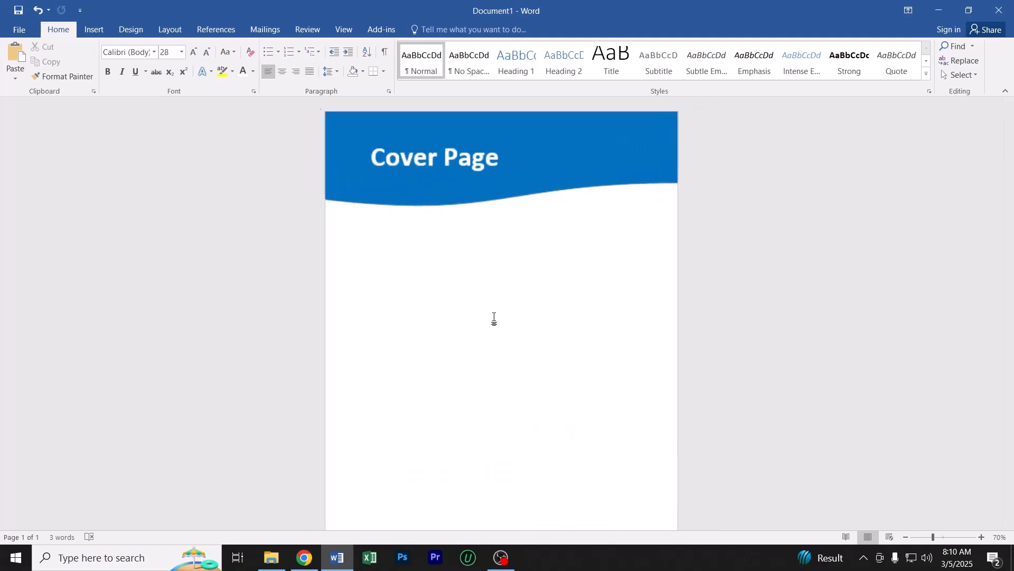
pyautogui.scroll(-10, 439, 328)
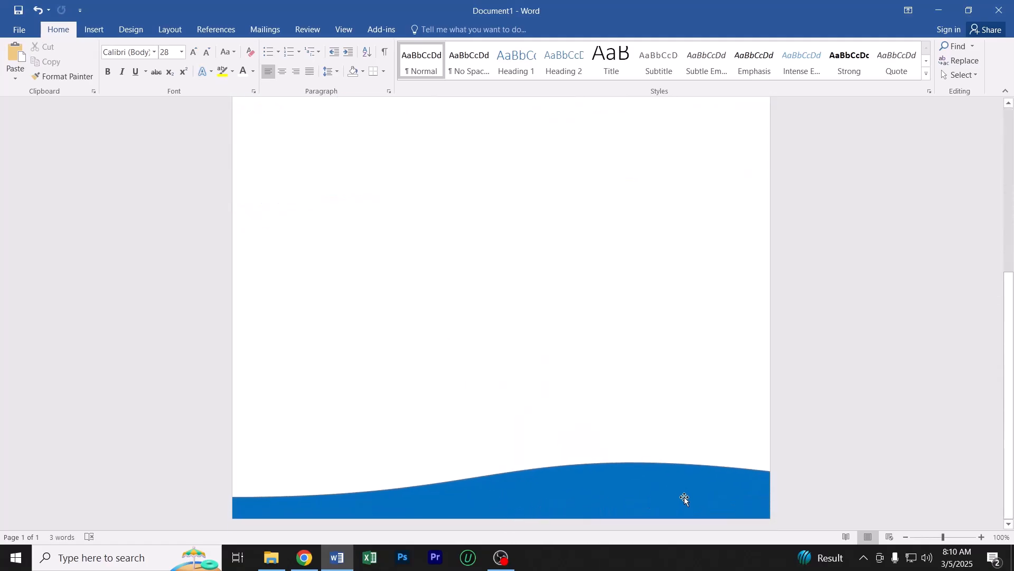
pyautogui.scroll(2, 441, 392)
pyautogui.scroll(-2, 441, 392)
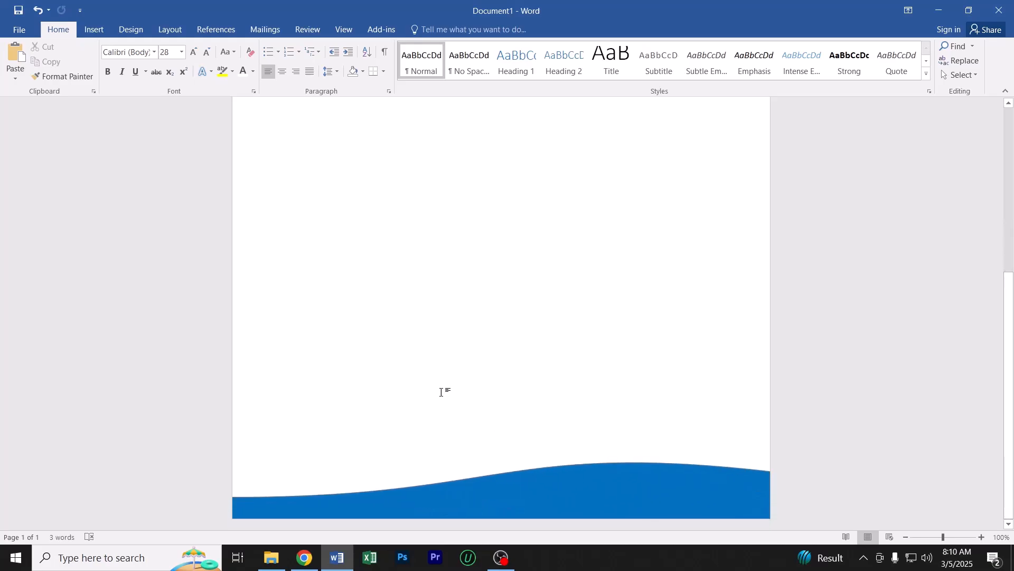
pyautogui.click(94, 30)
pyautogui.click(188, 65)
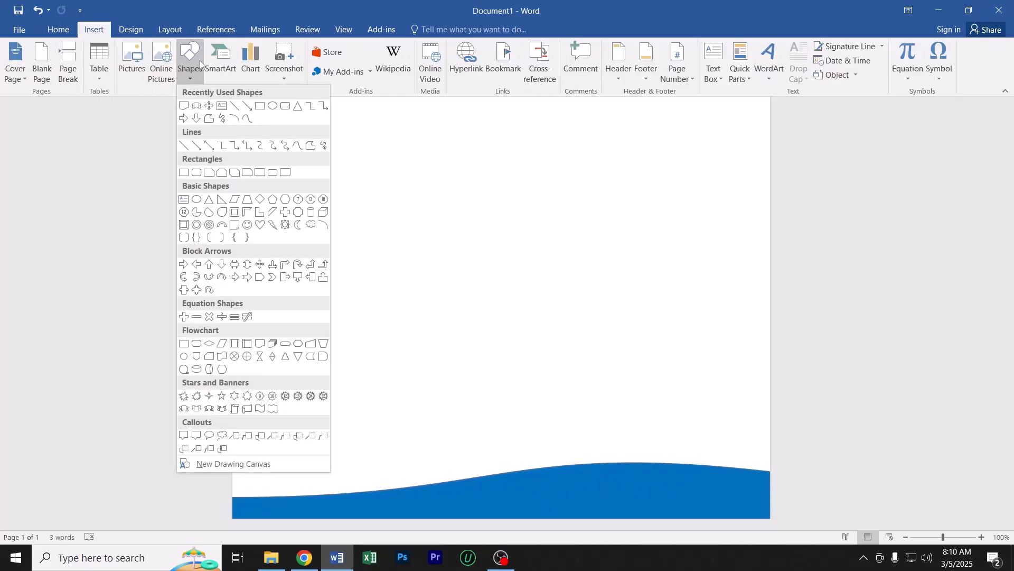
pyautogui.click(222, 108)
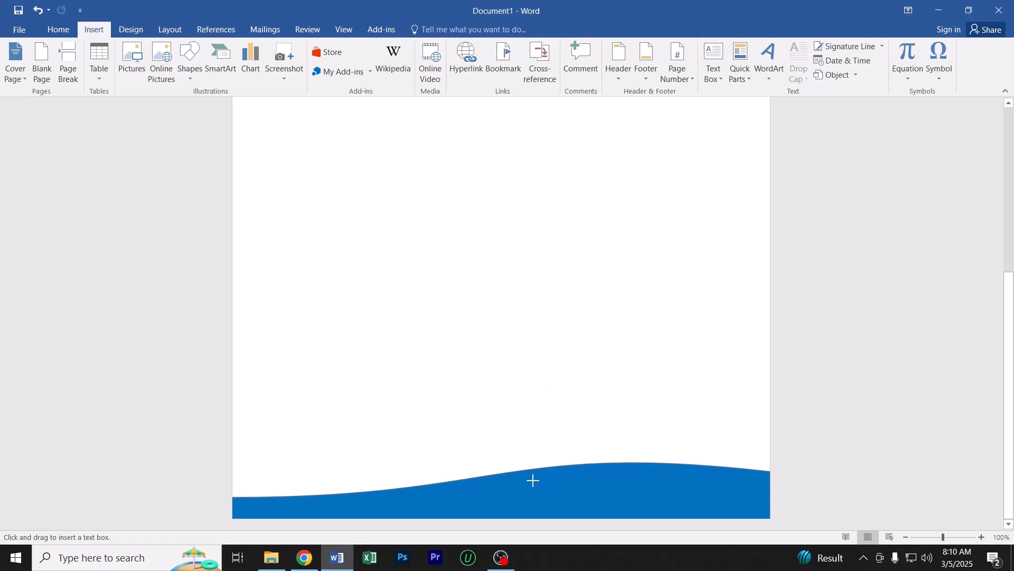
pyautogui.moveTo(429, 321); pyautogui.dragTo(647, 347)
pyautogui.write('example@gmail.com')
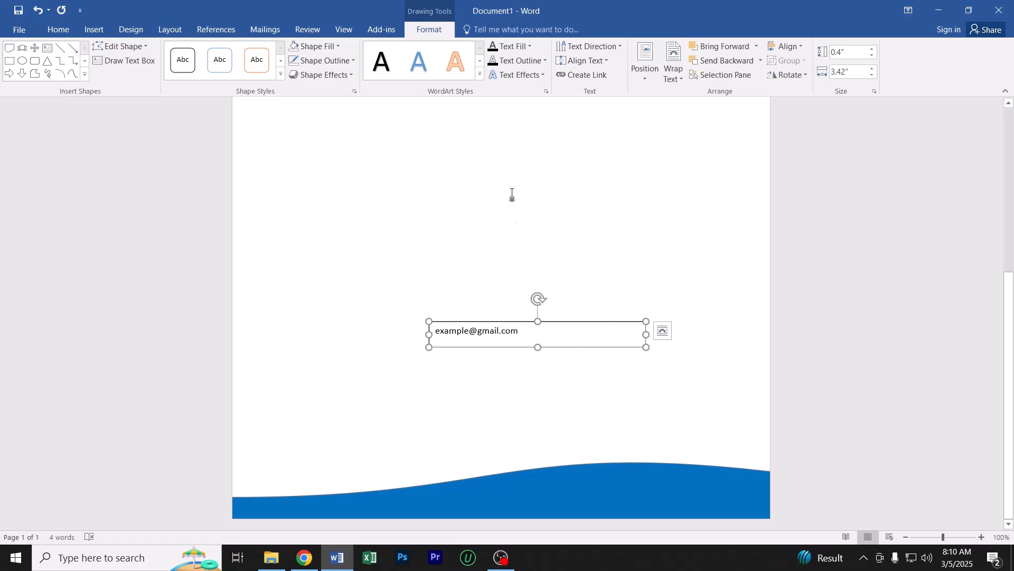
# Set the e-mail text's font size to 14
pyautogui.tripleClick(503, 328)
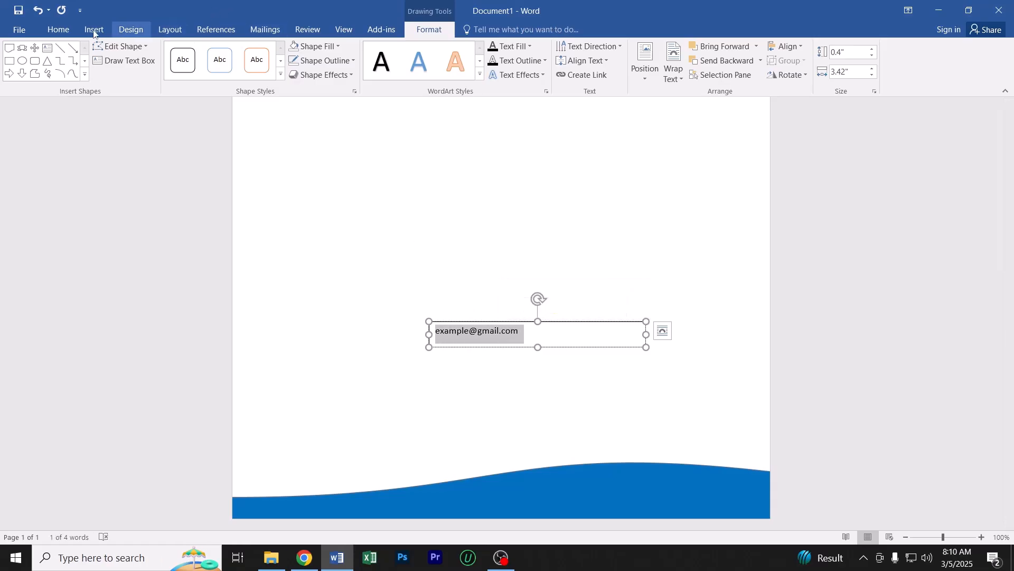
pyautogui.click(59, 29)
pyautogui.click(182, 52)
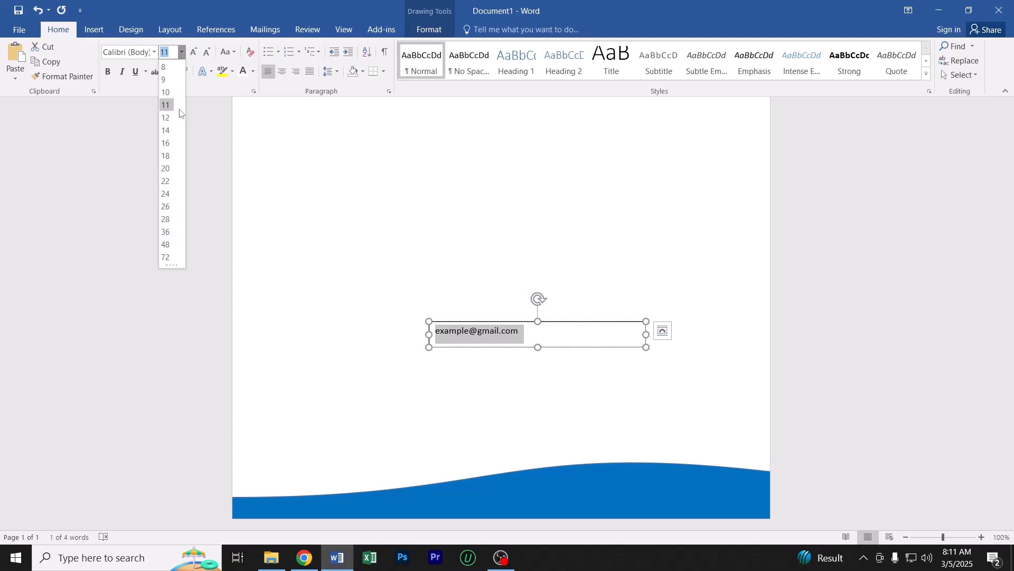
pyautogui.click(170, 131)
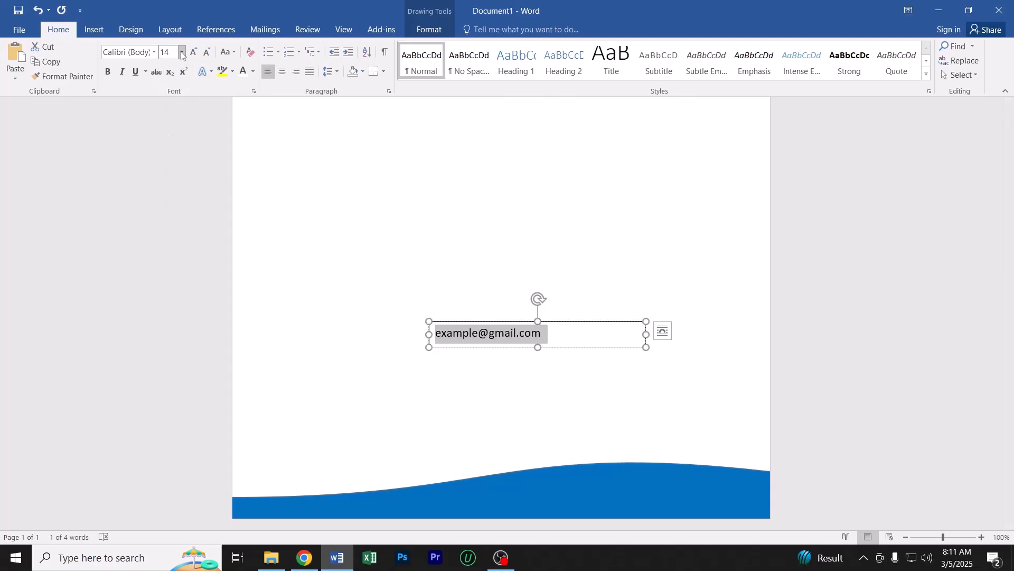
pyautogui.click(568, 322)
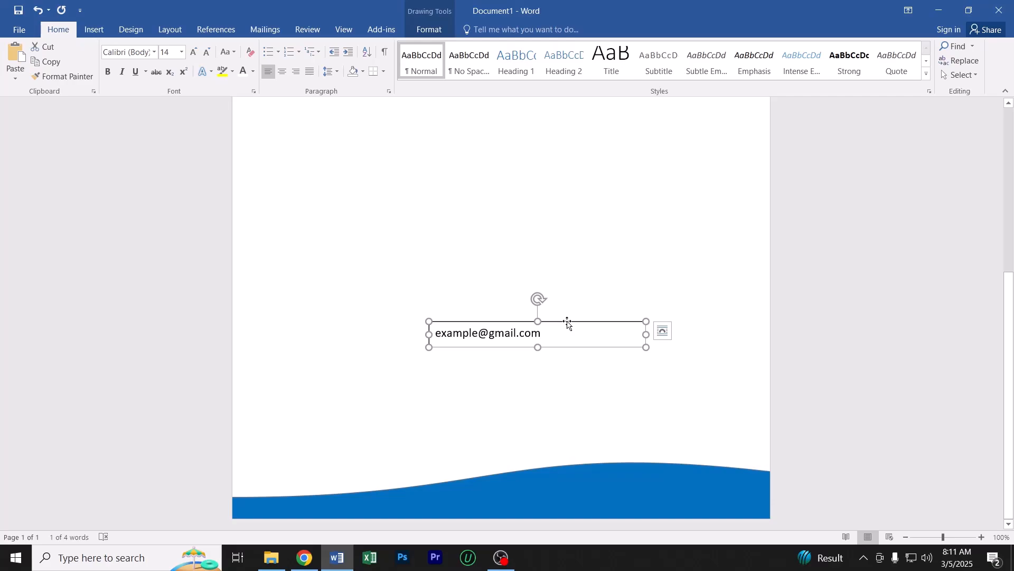
# Set the e-mail text's font size to 18 and move its text box onto the right part of the blue footer wave
pyautogui.tripleClick(537, 336)
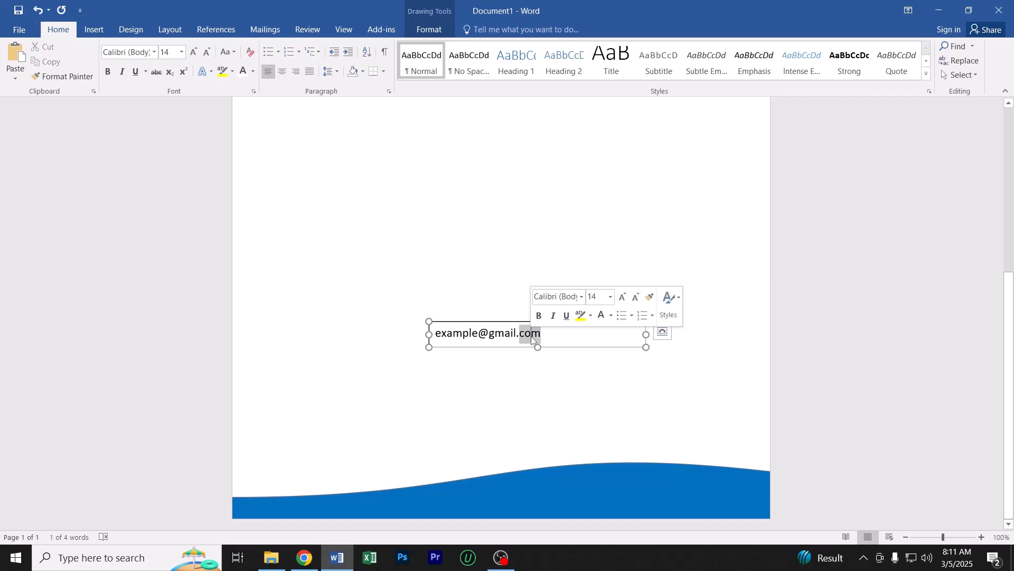
pyautogui.click(180, 54)
pyautogui.click(167, 155)
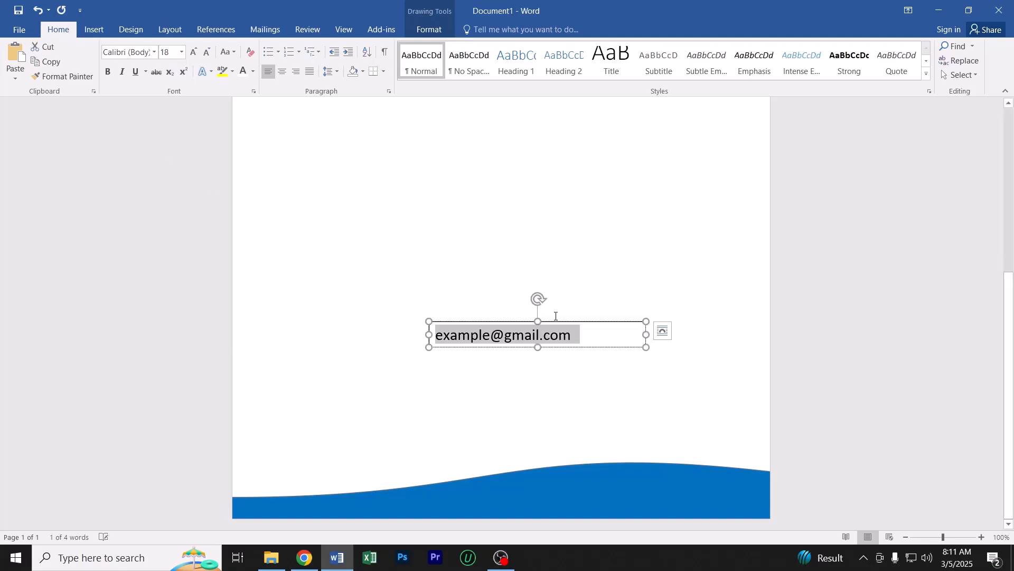
pyautogui.moveTo(580, 324); pyautogui.dragTo(662, 485)
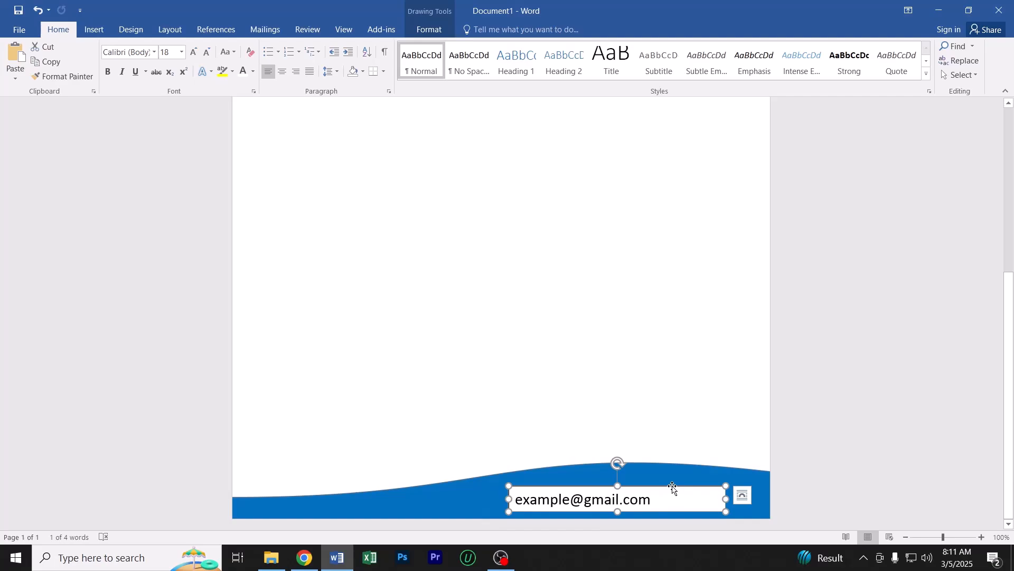
pyautogui.moveTo(674, 483); pyautogui.dragTo(676, 480)
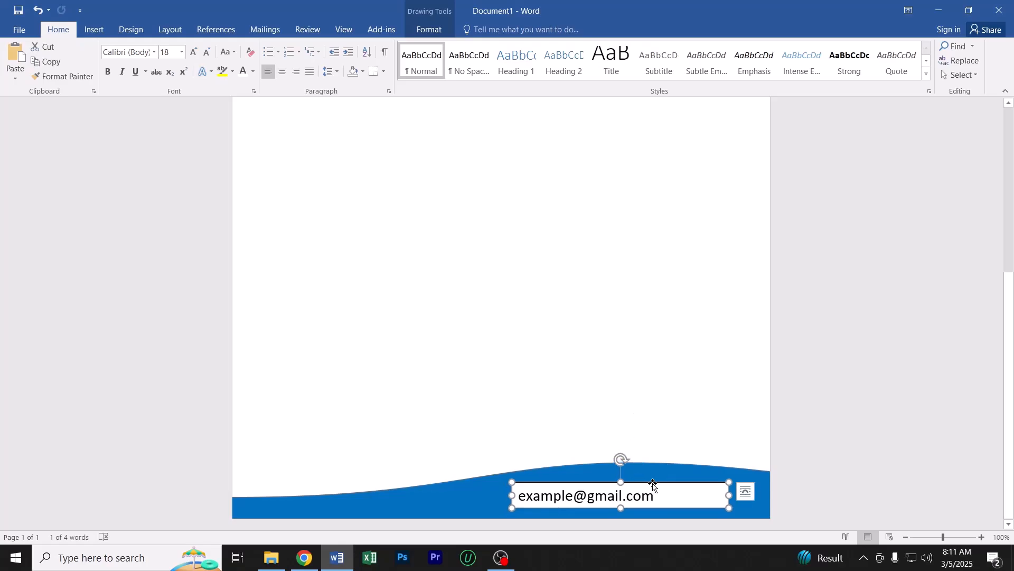
# Set the e-mail text box to No Fill and No Outline
pyautogui.click(423, 31)
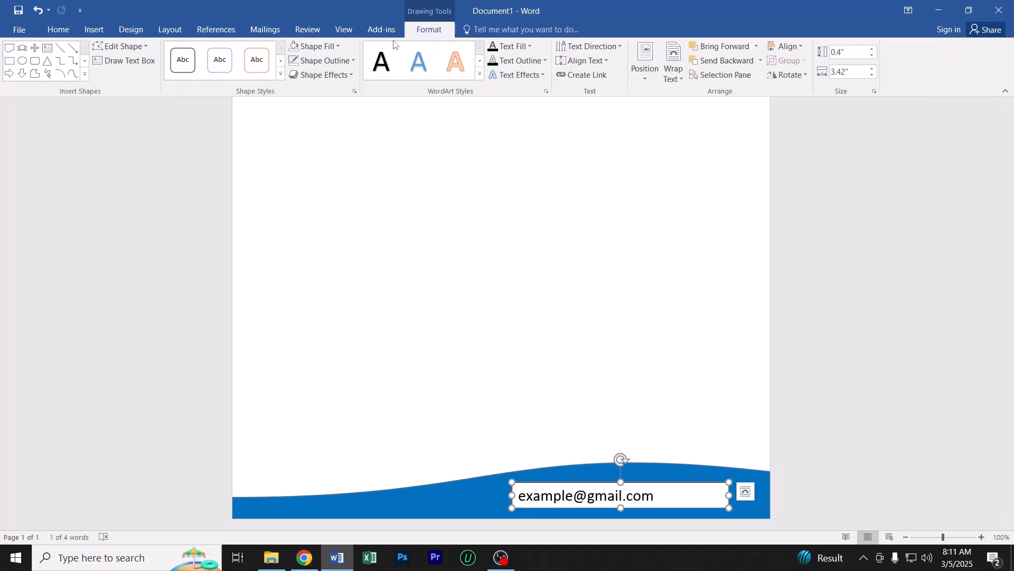
pyautogui.click(320, 45)
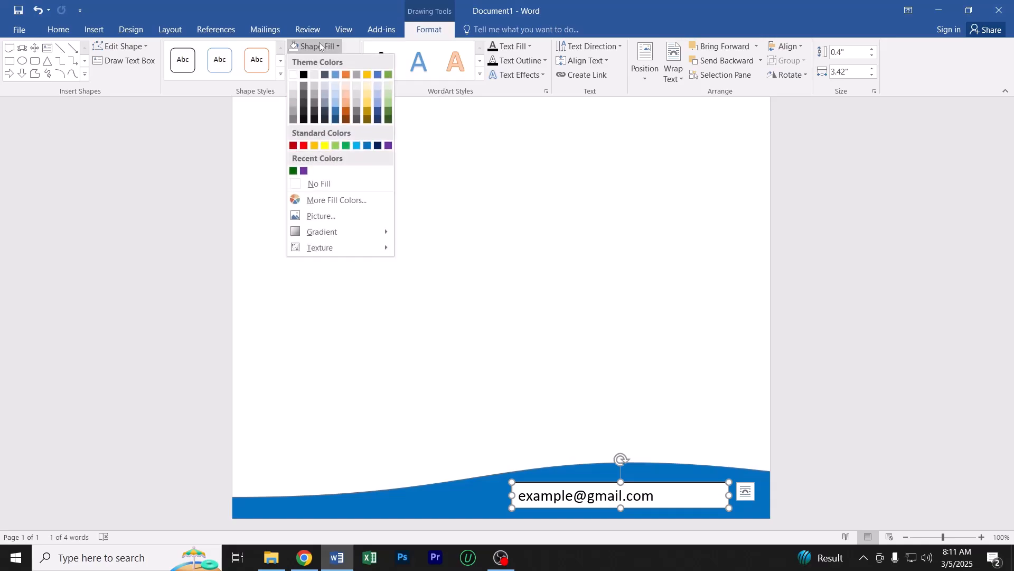
pyautogui.click(320, 183)
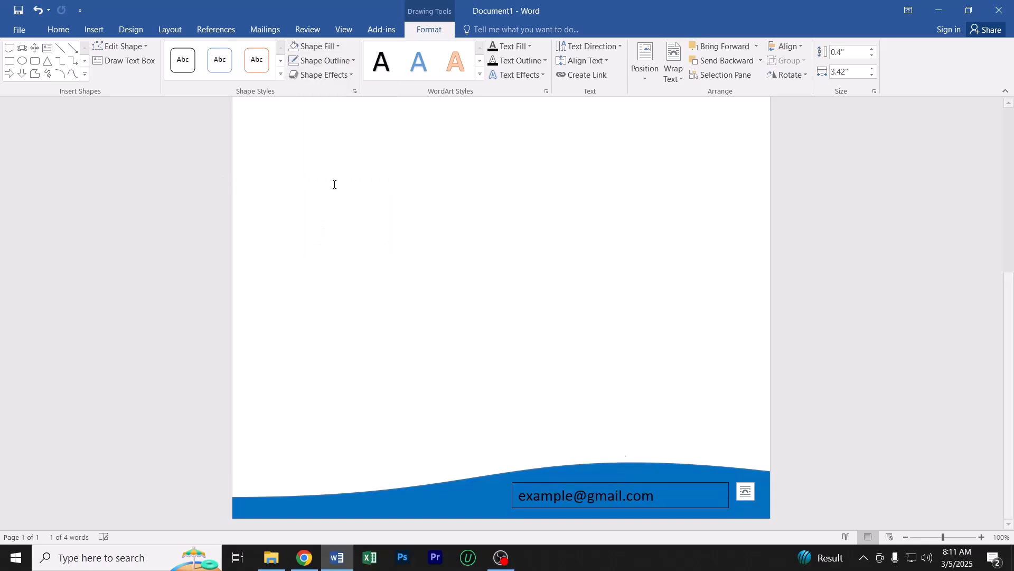
pyautogui.click(327, 62)
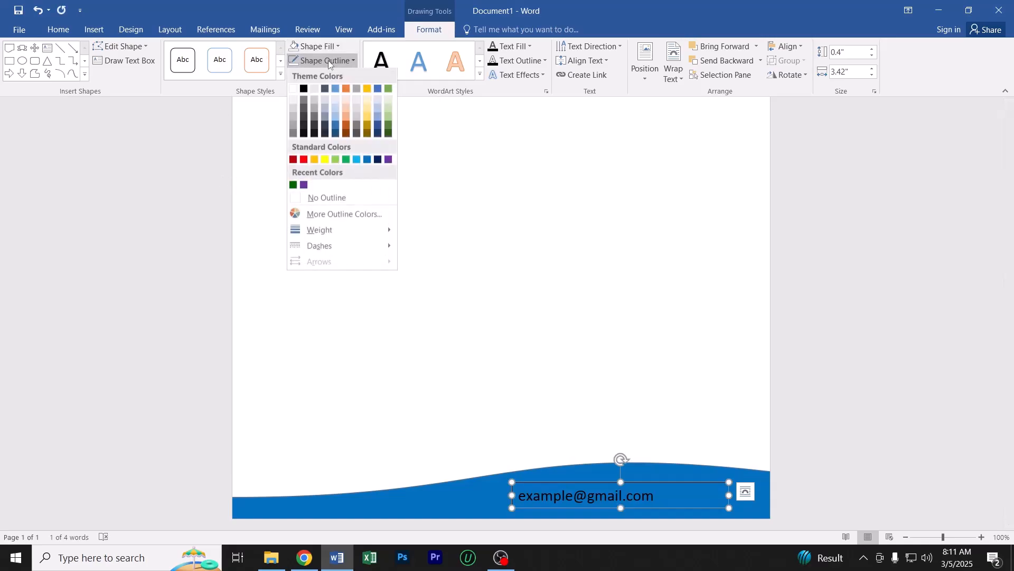
pyautogui.click(327, 197)
pyautogui.click(615, 401)
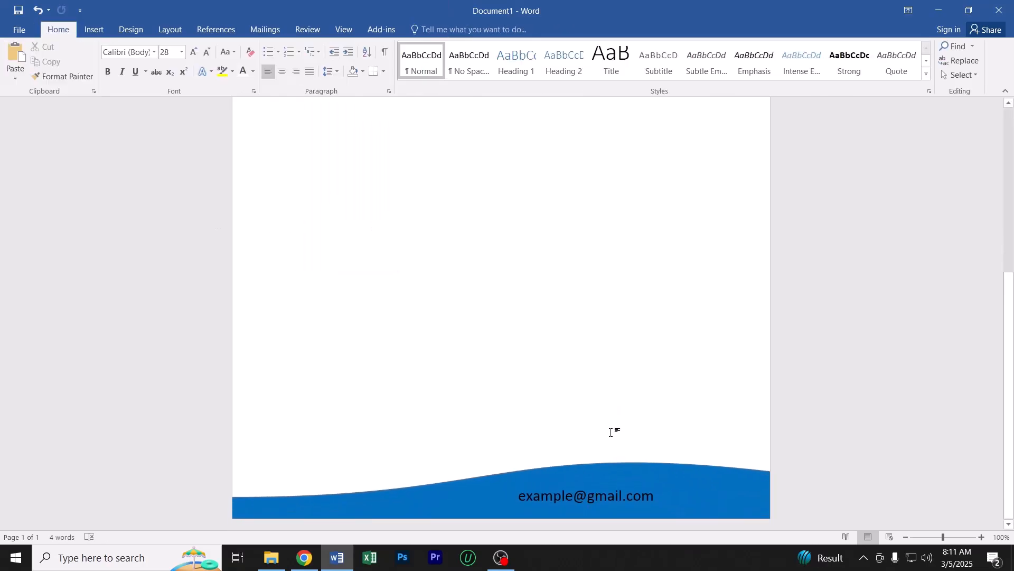
# Move the e-mail text box further right on the footer wave and narrow it to fit the text
pyautogui.click(611, 491)
pyautogui.moveTo(628, 481); pyautogui.dragTo(650, 482)
pyautogui.moveTo(751, 496); pyautogui.dragTo(676, 484)
# Set the e-mail text's font color to the standard yellow
pyautogui.tripleClick(667, 496)
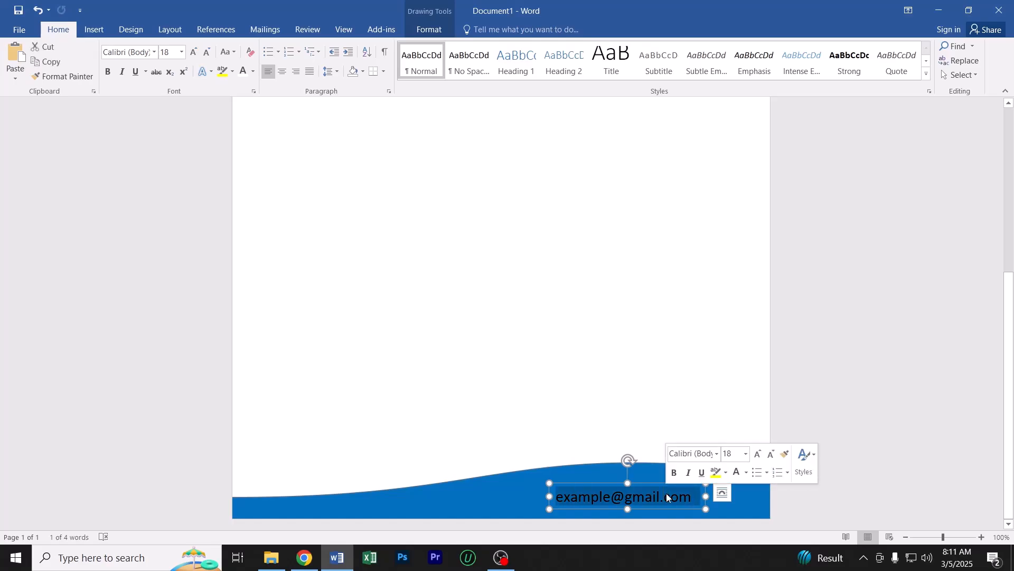
pyautogui.click(253, 71)
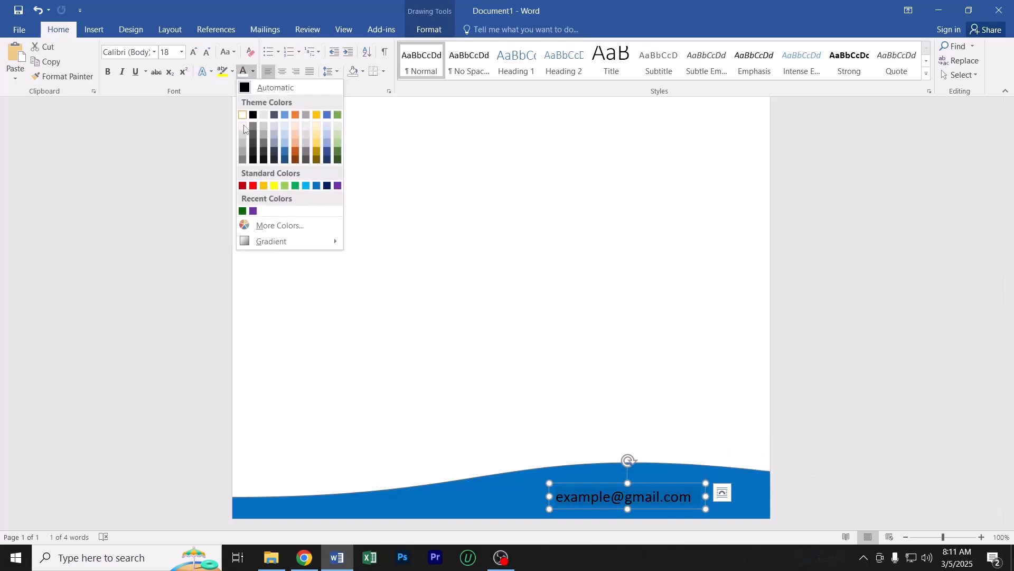
pyautogui.click(273, 185)
pyautogui.click(399, 289)
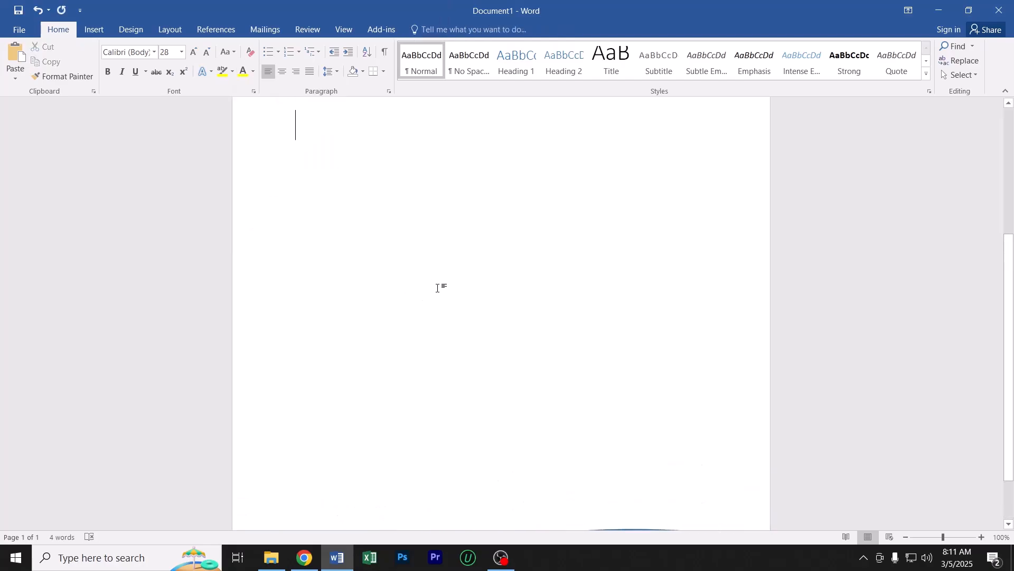
# Nudge the e-mail text box slightly up within the blue footer wave
pyautogui.click(646, 497)
pyautogui.click(649, 483)
pyautogui.press('Up')
pyautogui.press('Up')
pyautogui.press('Up')
pyautogui.press('Up')
pyautogui.press('Up')
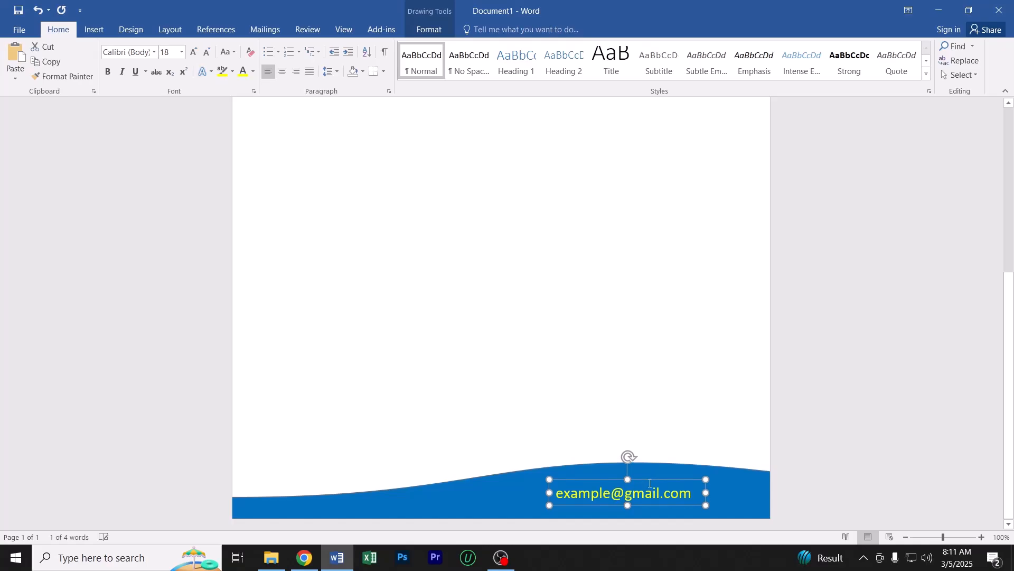
pyautogui.click(437, 329)
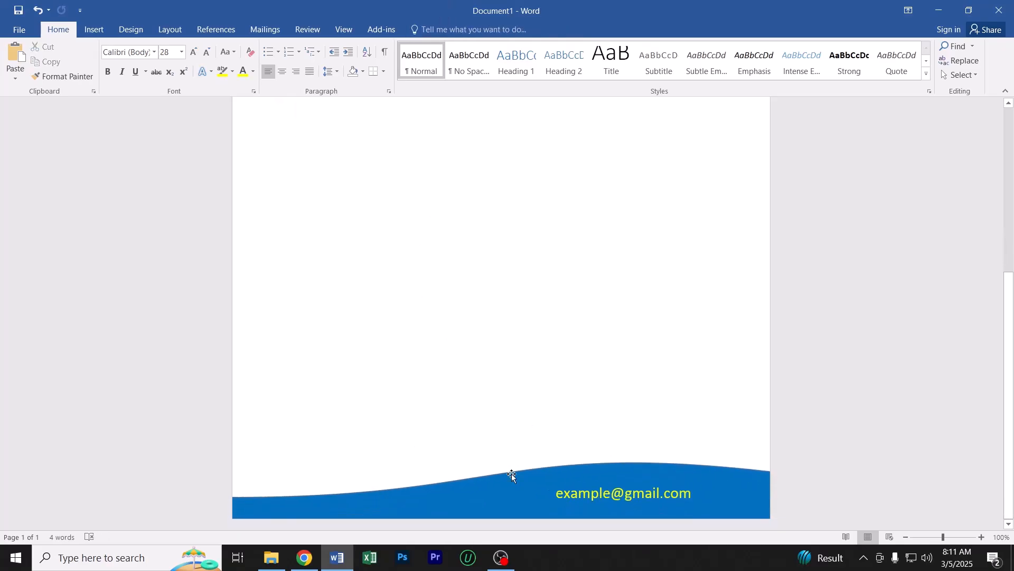
# Switch to the Cent Browser with a blank new tab
pyautogui.click(15, 557)
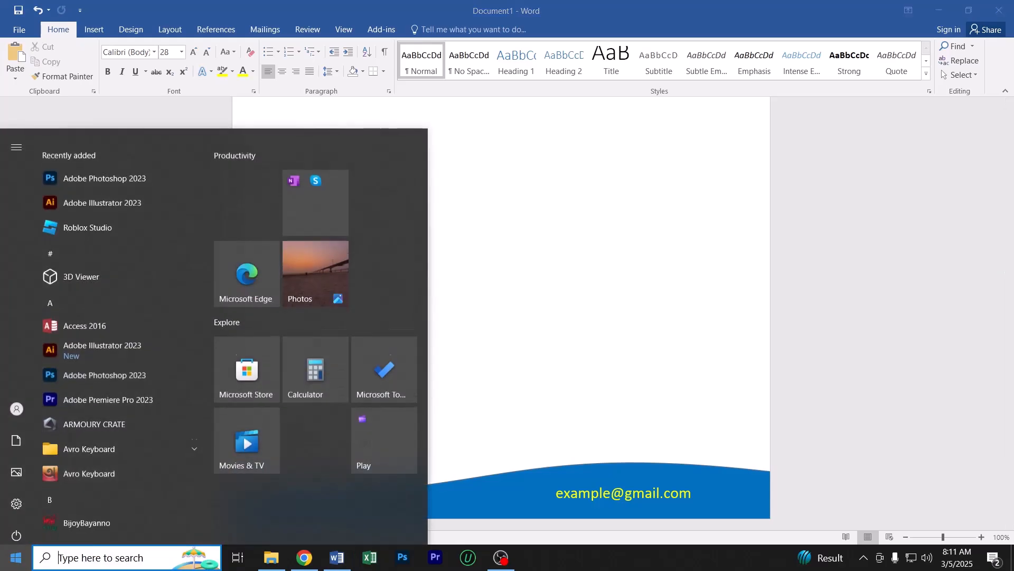
pyautogui.write('cen')
pyautogui.press('Return')
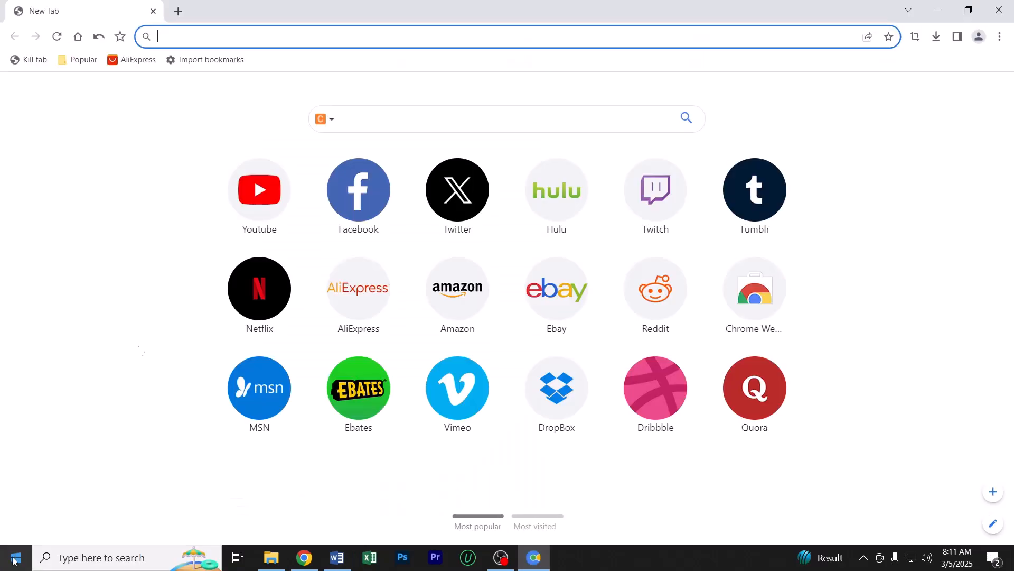
pyautogui.write('co')
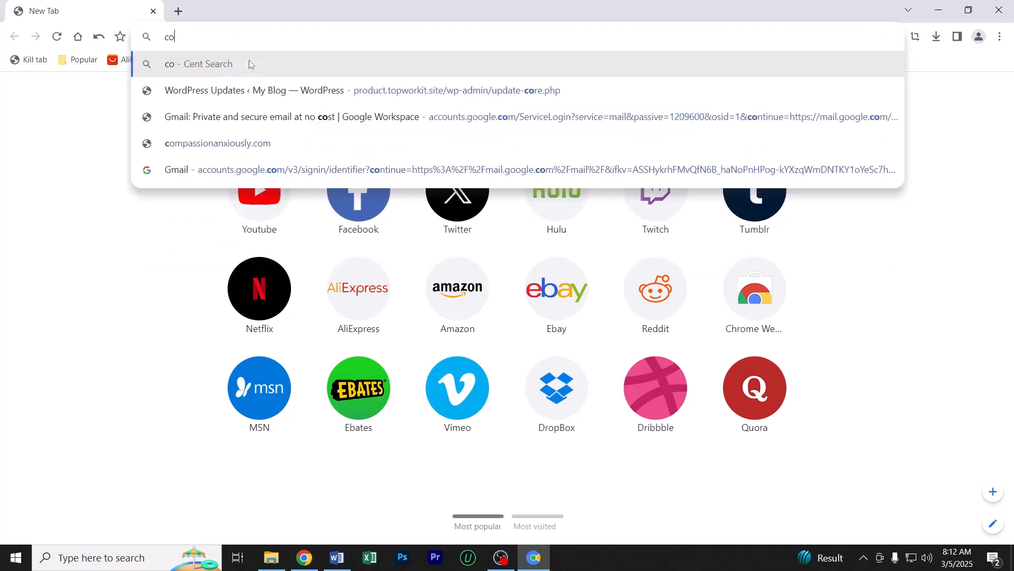
pyautogui.write('ver pafge')
pyautogui.press('BackSpace')
pyautogui.press('BackSpace')
pyautogui.press('BackSpace')
pyautogui.write('ge')
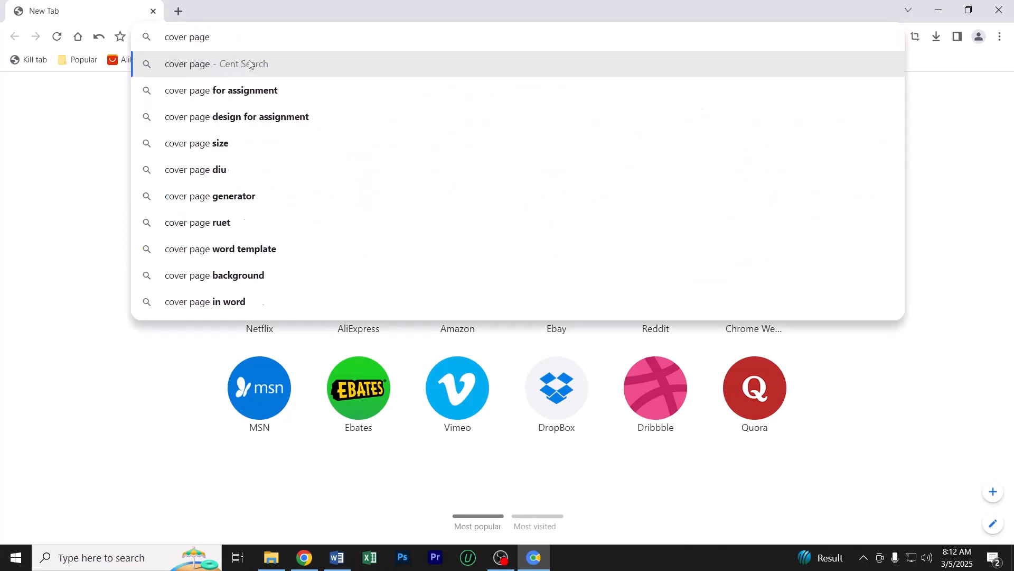
pyautogui.press('BackSpace')
pyautogui.press('BackSpace')
pyautogui.press('BackSpace')
pyautogui.press('BackSpace')
pyautogui.press('BackSpace')
pyautogui.press('BackSpace')
pyautogui.press('BackSpace')
pyautogui.press('BackSpace')
pyautogui.press('BackSpace')
pyautogui.press('BackSpace')
# Search the web for "book cover page dsign ms word" and show the image results
pyautogui.write('boo')
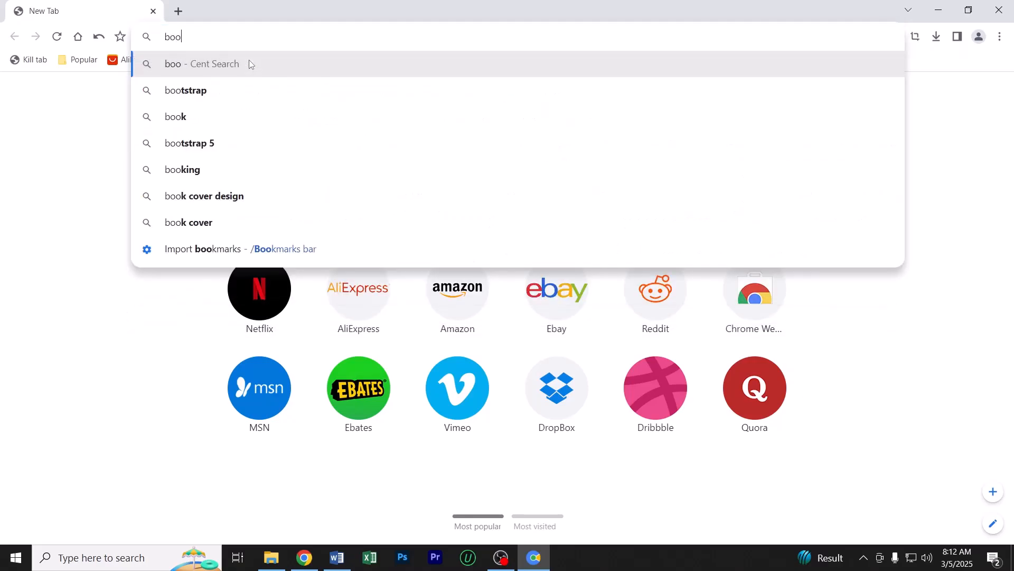
pyautogui.write('k cover pa')
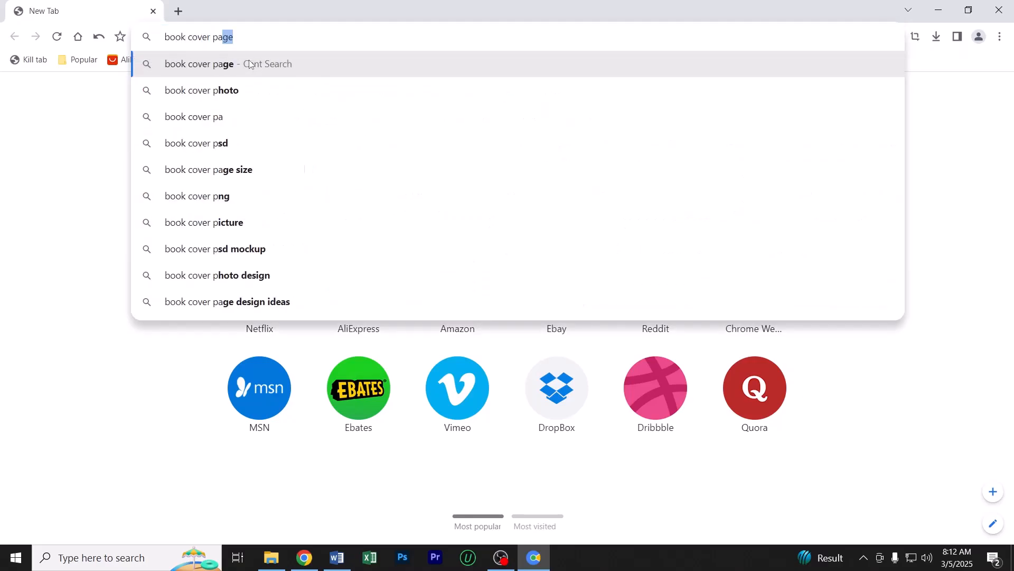
pyautogui.write('ge dsi')
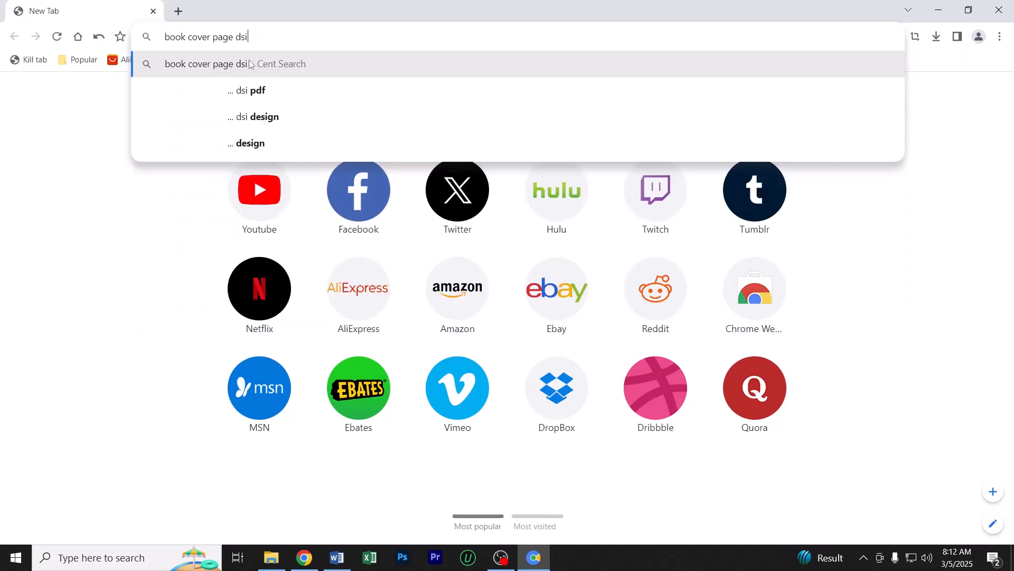
pyautogui.write('gn ms word')
pyautogui.press('Return')
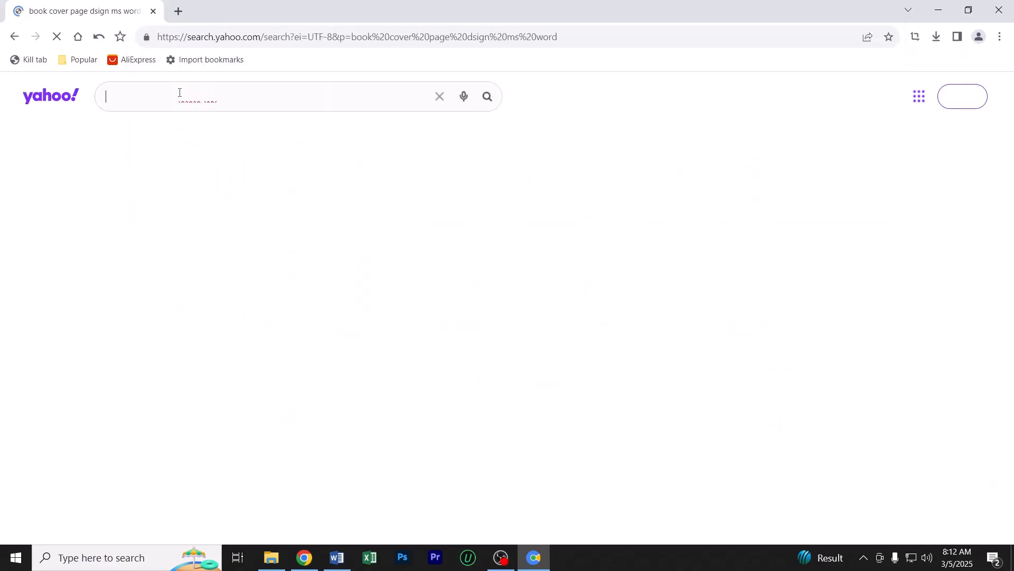
pyautogui.click(148, 132)
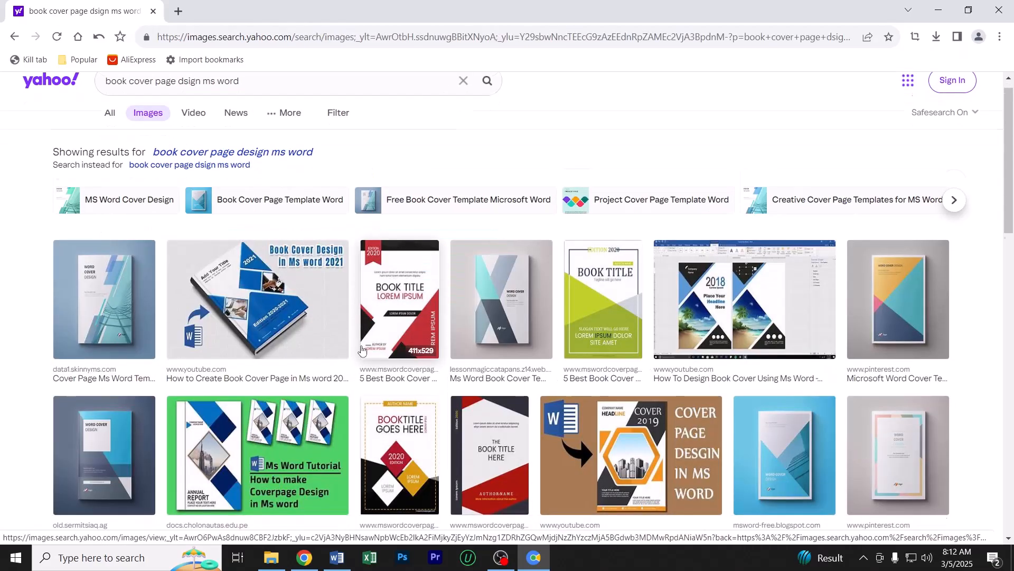
# Browse the cover design images and preview the blue curved "Title Headline" cover with the Company Logo text
pyautogui.scroll(-5, 351, 370)
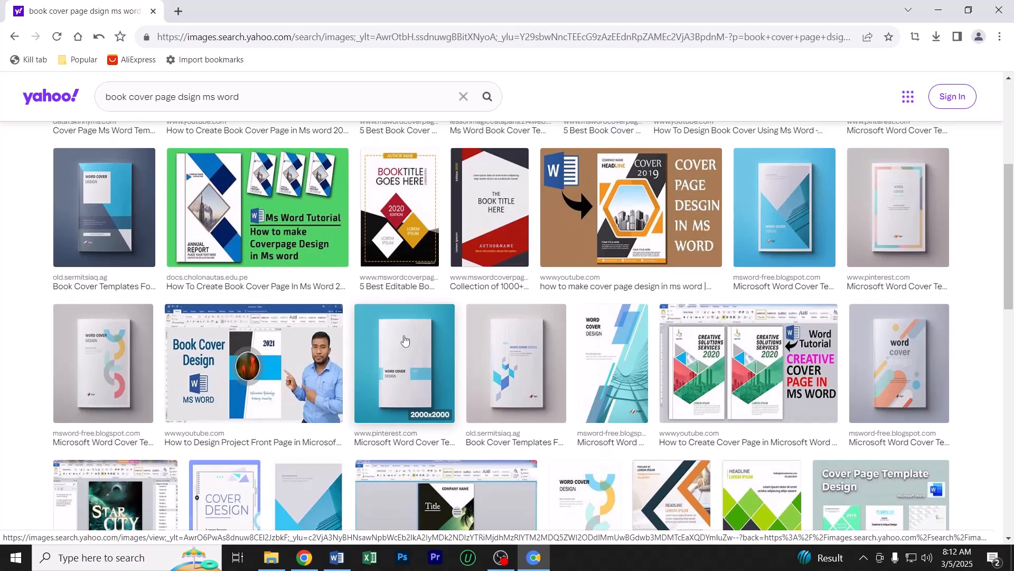
pyautogui.scroll(-1, 404, 343)
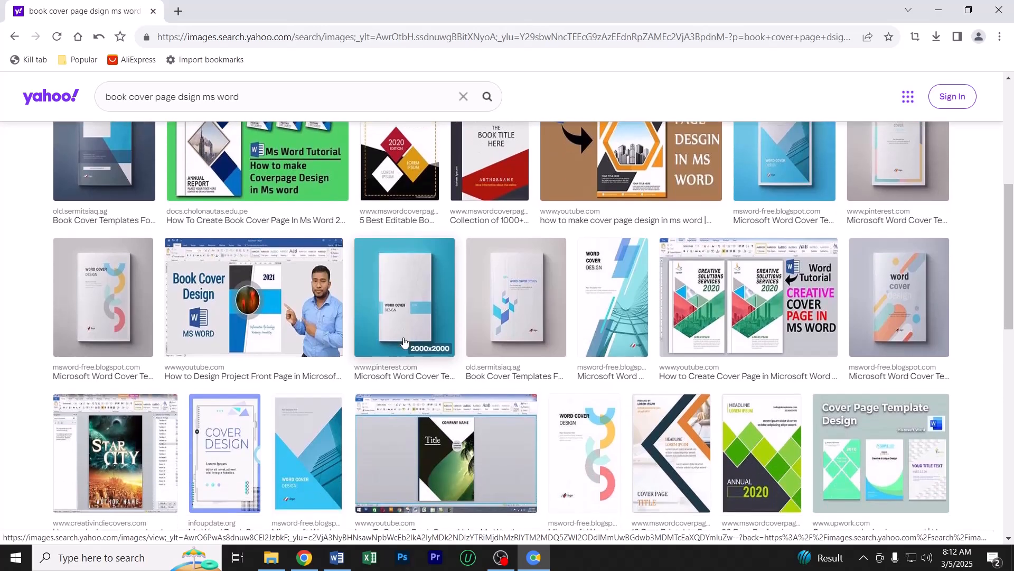
pyautogui.scroll(-2, 404, 342)
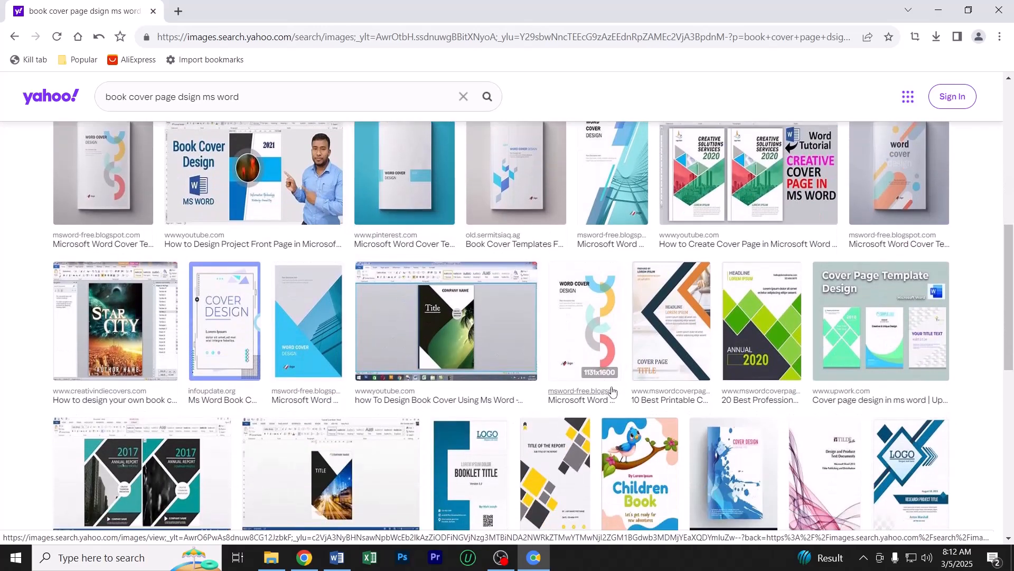
pyautogui.scroll(-4, 611, 391)
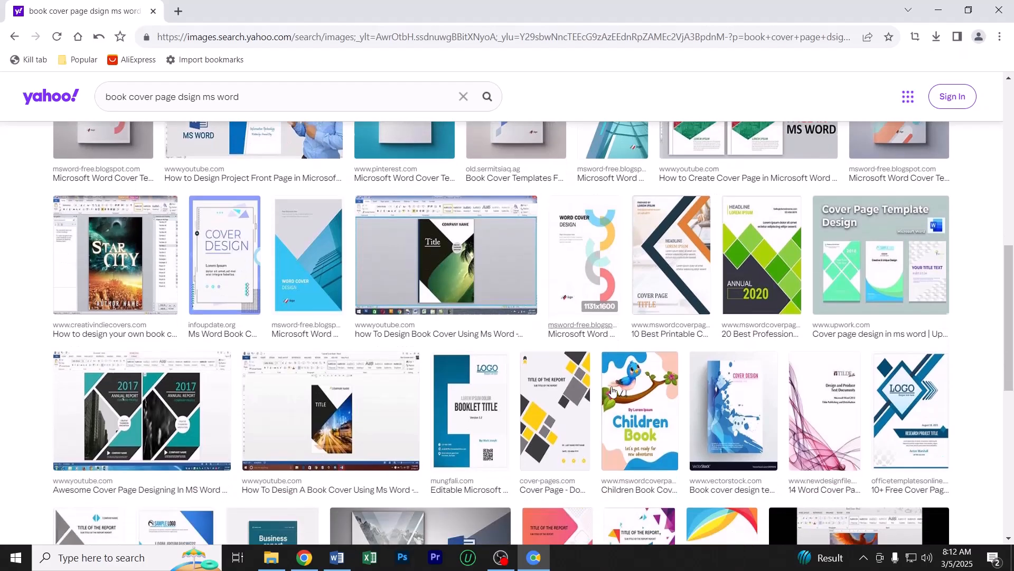
pyautogui.scroll(-5, 539, 423)
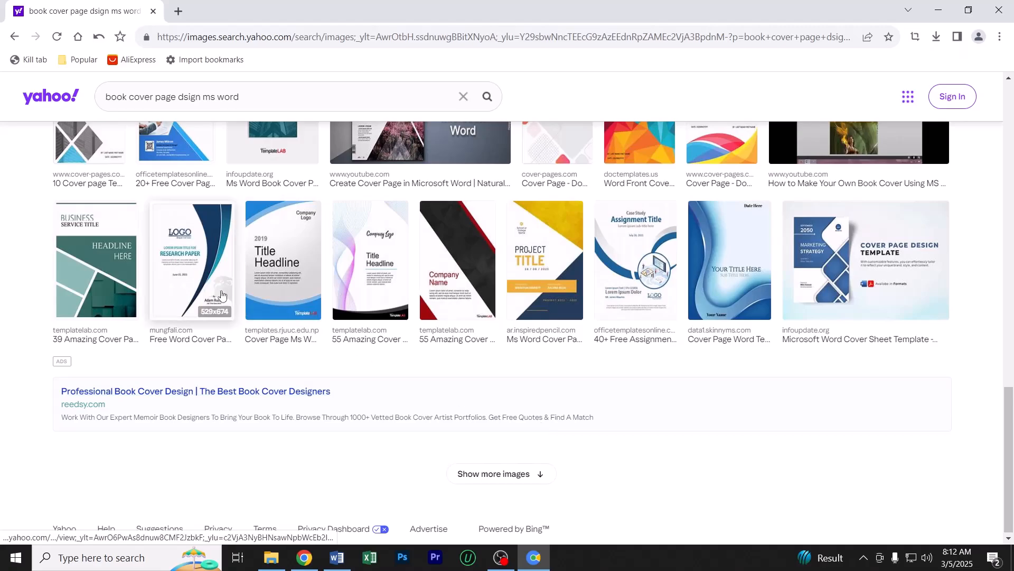
pyautogui.click(277, 258)
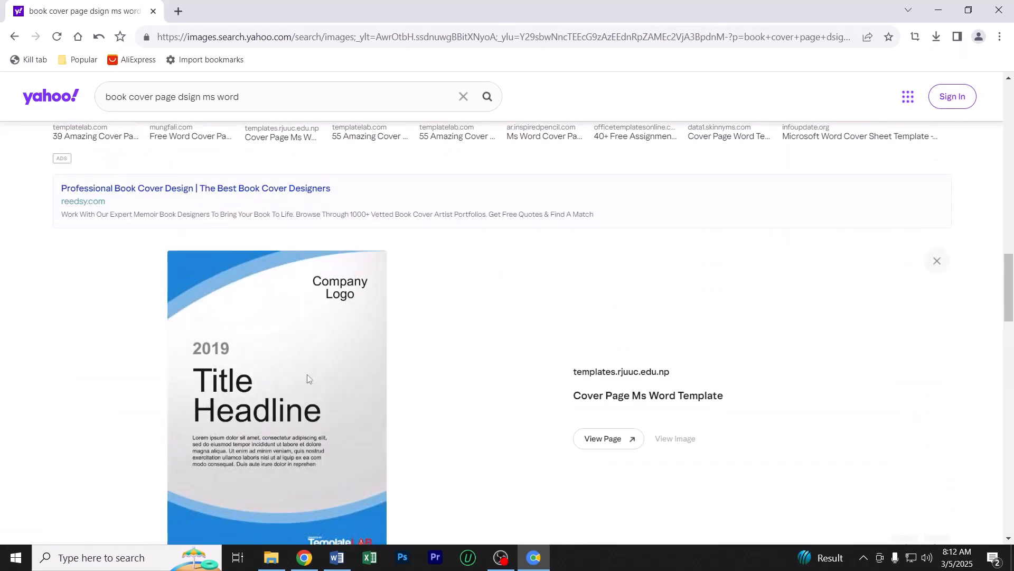
# Preview the black and red diagonal "Company Name" cover from the related images
pyautogui.scroll(-6, 302, 335)
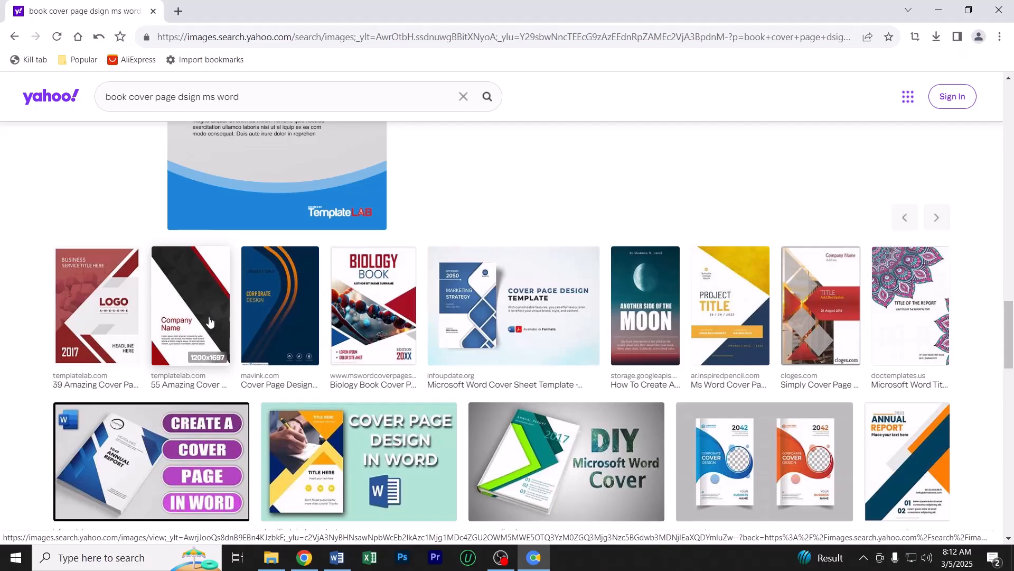
pyautogui.click(180, 302)
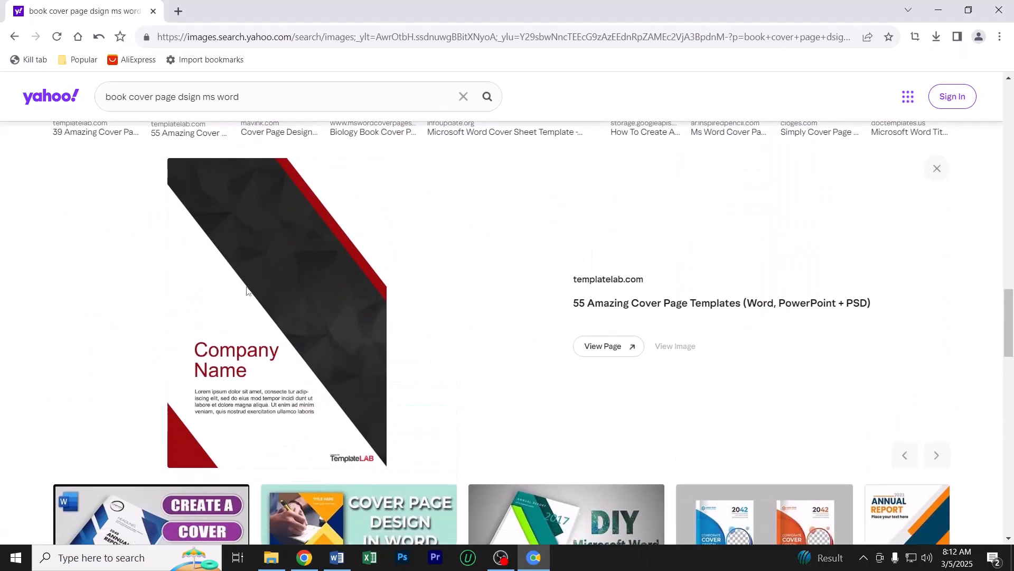
pyautogui.scroll(-3, 237, 353)
pyautogui.scroll(2, 259, 242)
pyautogui.scroll(-8, 258, 242)
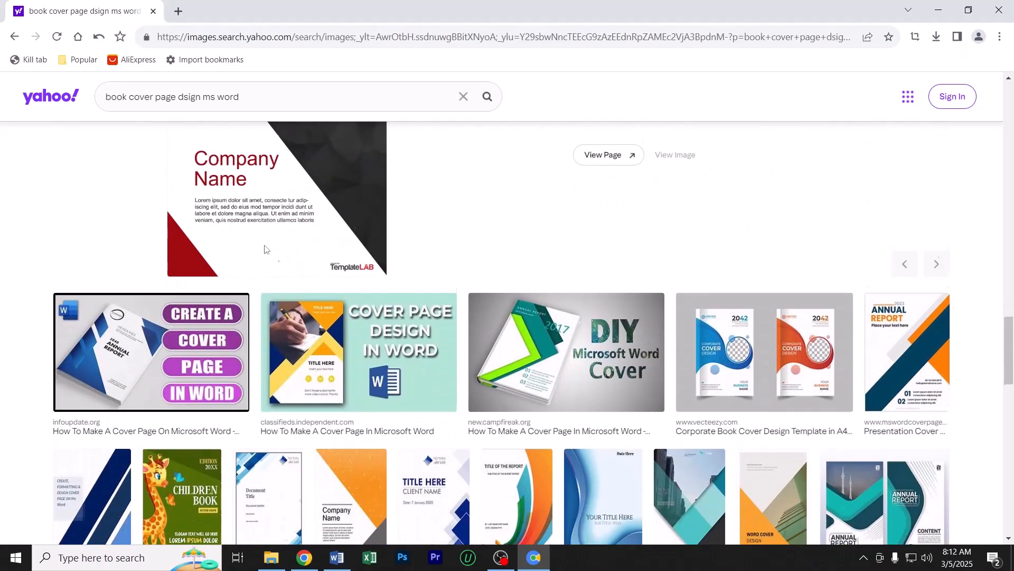
# Preview the "Cover Page Format Template" image further down the results, and close the browser to return to Word
pyautogui.scroll(-3, 741, 360)
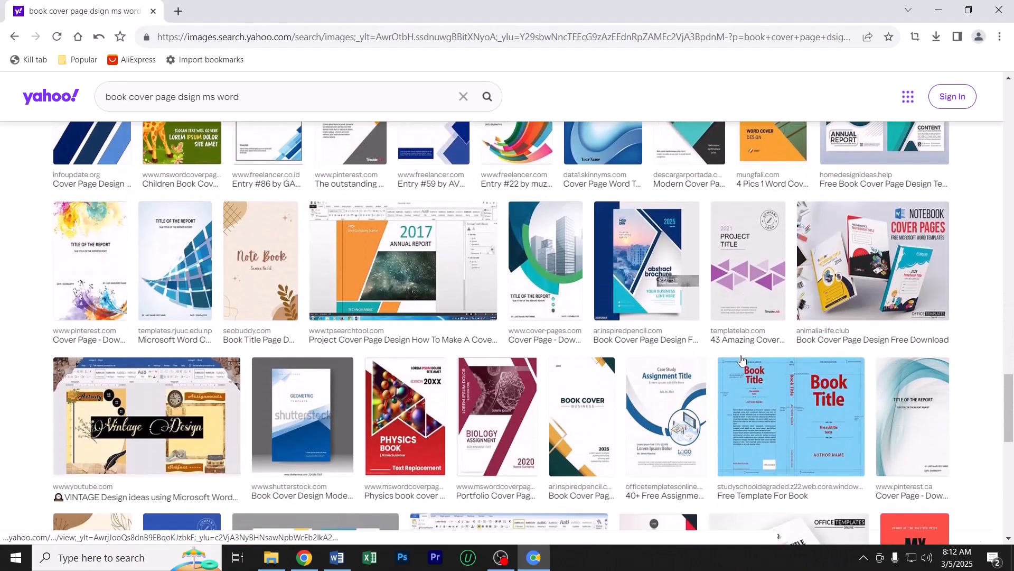
pyautogui.scroll(-5, 742, 359)
pyautogui.scroll(-5, 742, 360)
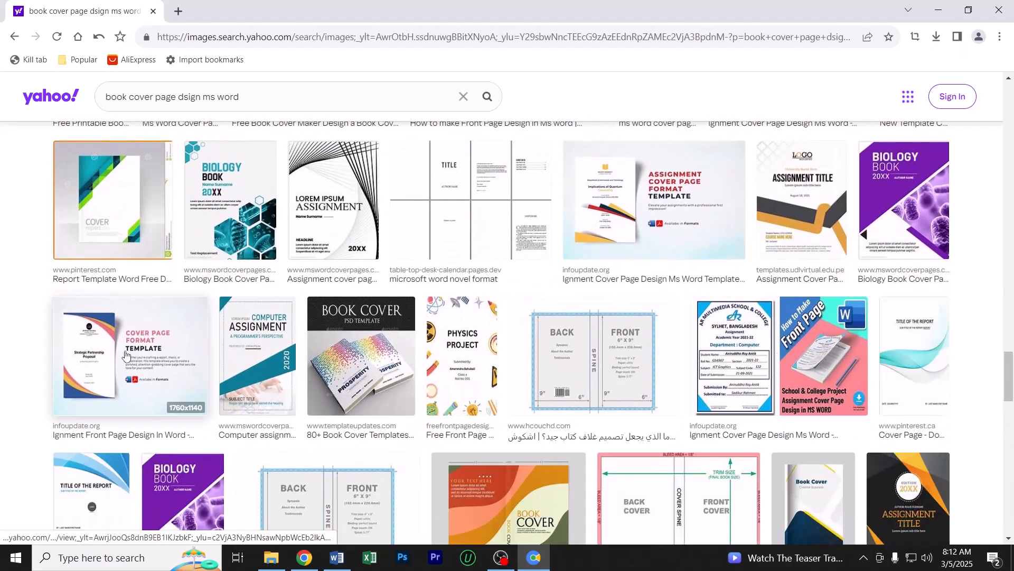
pyautogui.click(116, 347)
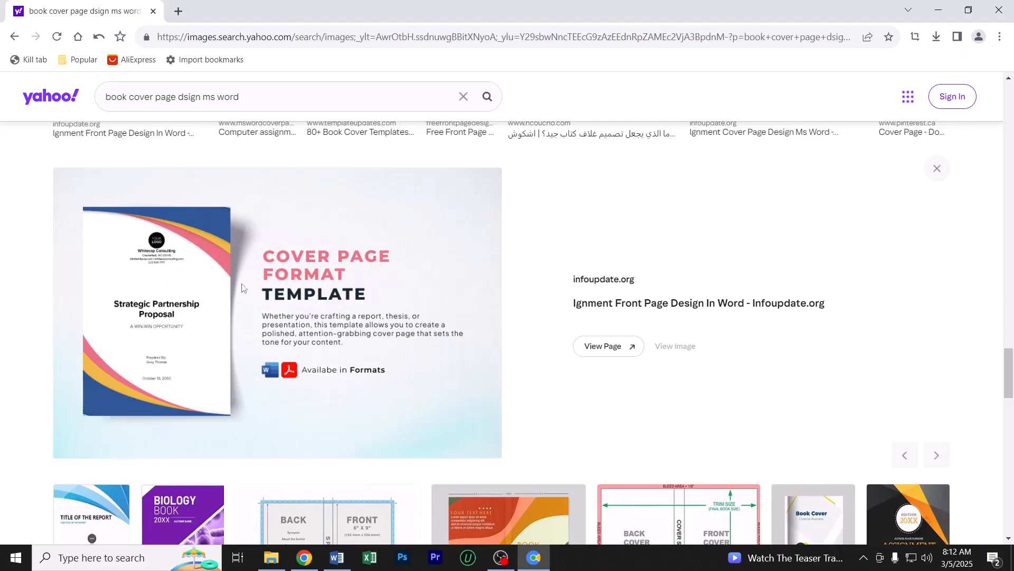
pyautogui.click(156, 15)
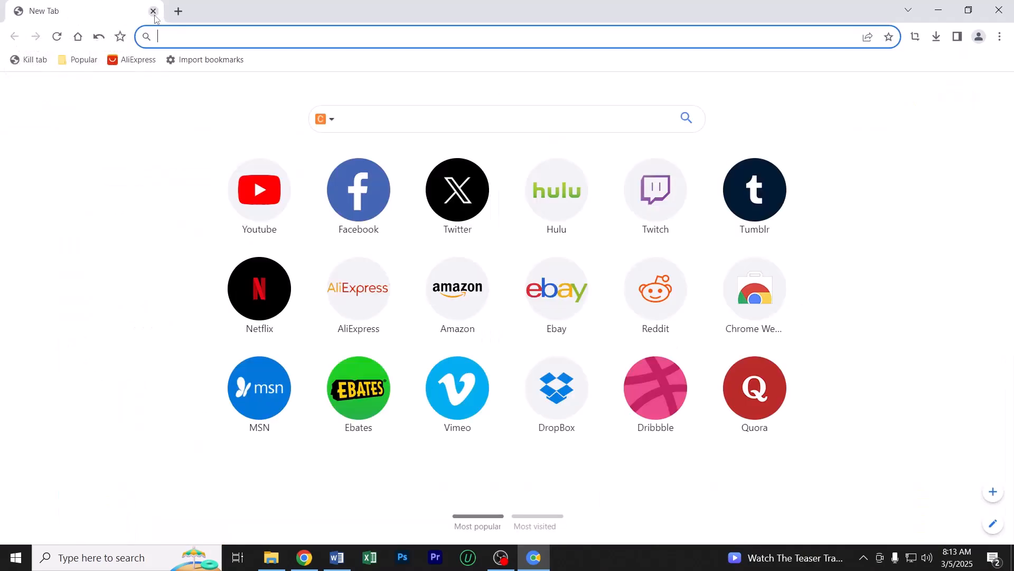
pyautogui.click(154, 11)
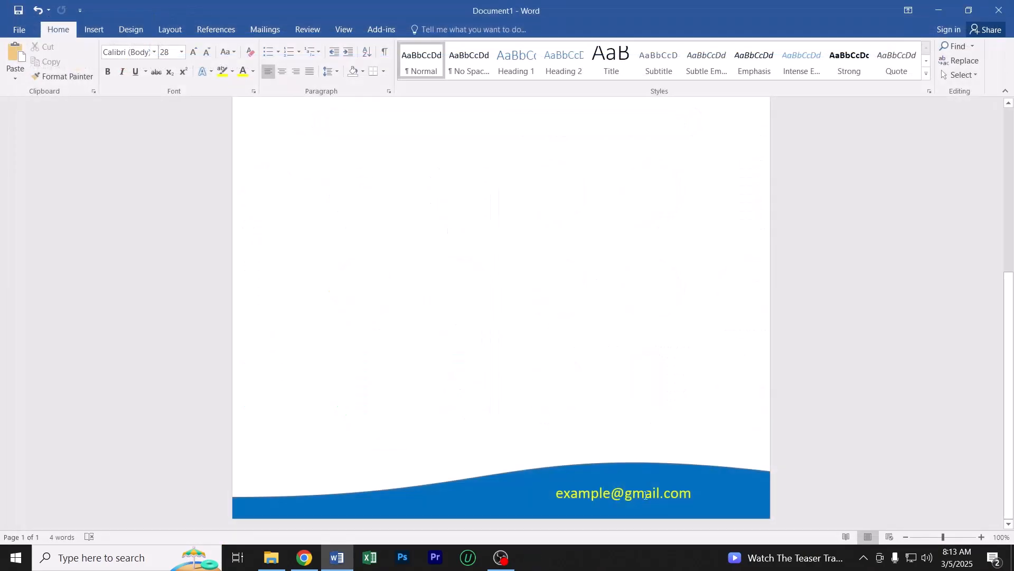
# Move the e-mail text box slightly up and to the right within the blue footer wave, and deselect it
pyautogui.click(646, 495)
pyautogui.click(659, 482)
pyautogui.moveTo(658, 482); pyautogui.dragTo(659, 479)
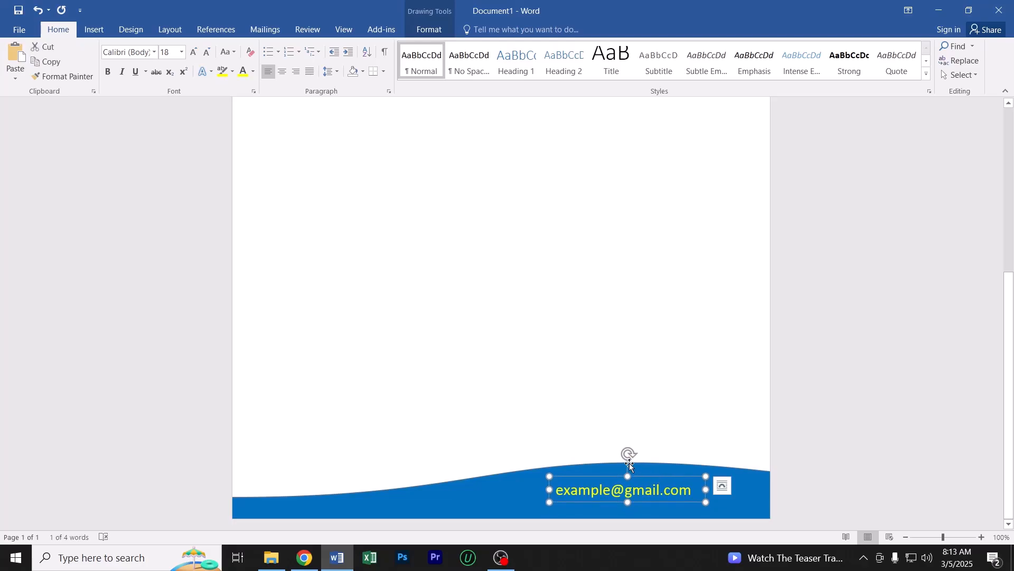
pyautogui.press('Right')
pyautogui.press('Right')
pyautogui.press('Right')
pyautogui.press('Right')
pyautogui.press('Right')
pyautogui.press('Right')
pyautogui.press('Right')
pyautogui.press('Right')
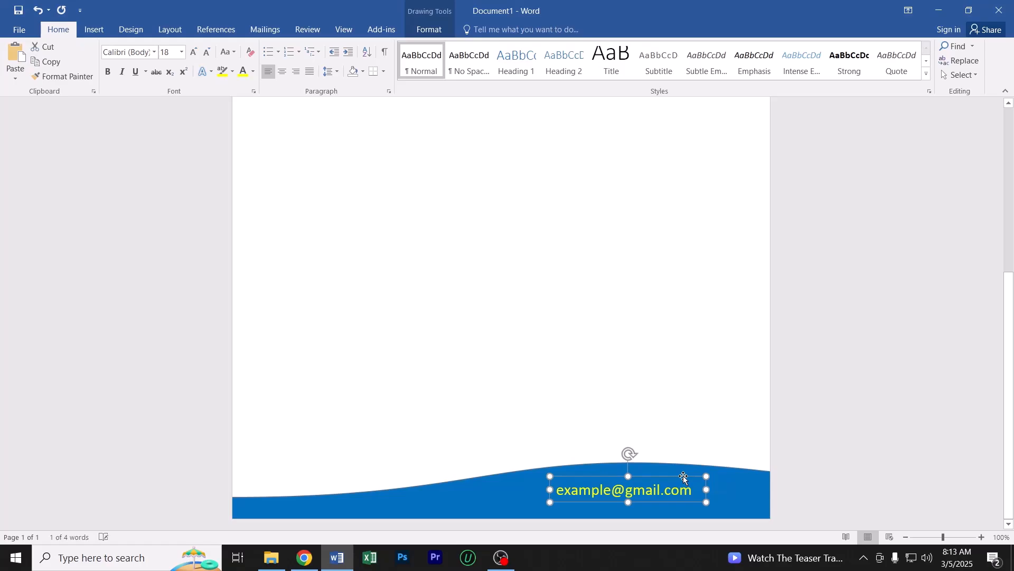
pyautogui.press('Left')
pyautogui.press('Left')
pyautogui.press('Left')
pyautogui.press('Left')
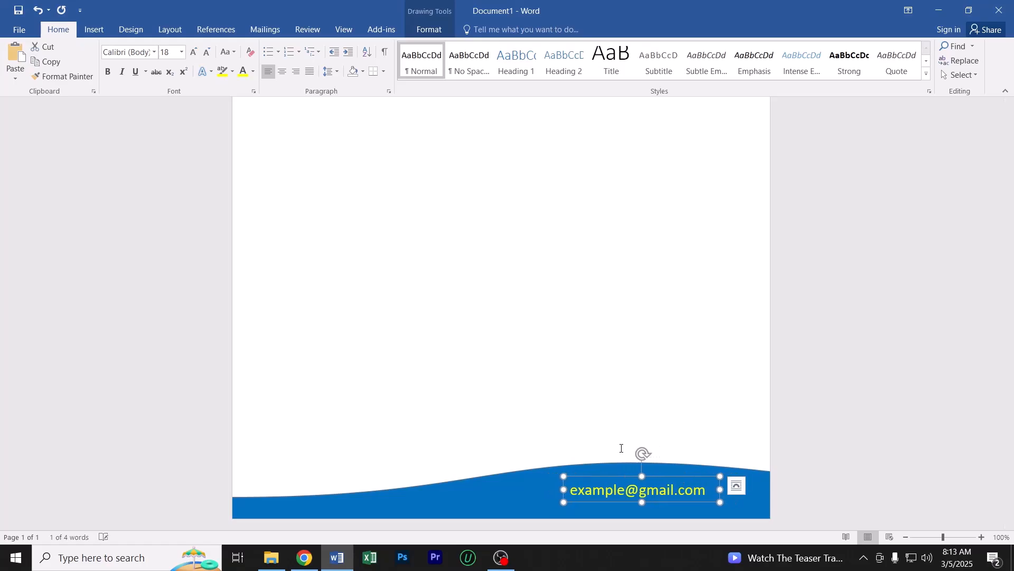
pyautogui.click(396, 292)
pyautogui.scroll(5, 396, 292)
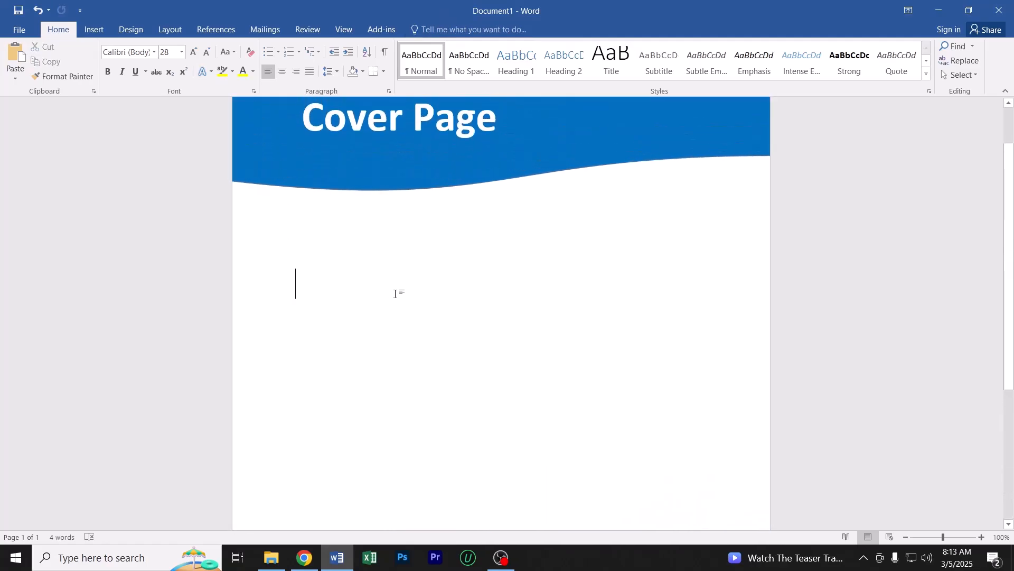
pyautogui.scroll(2, 396, 294)
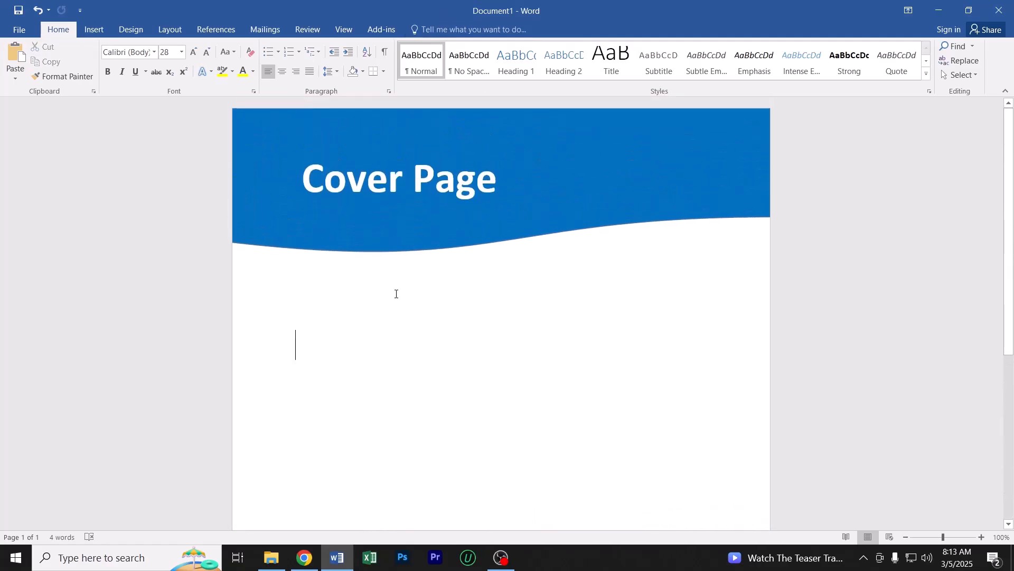